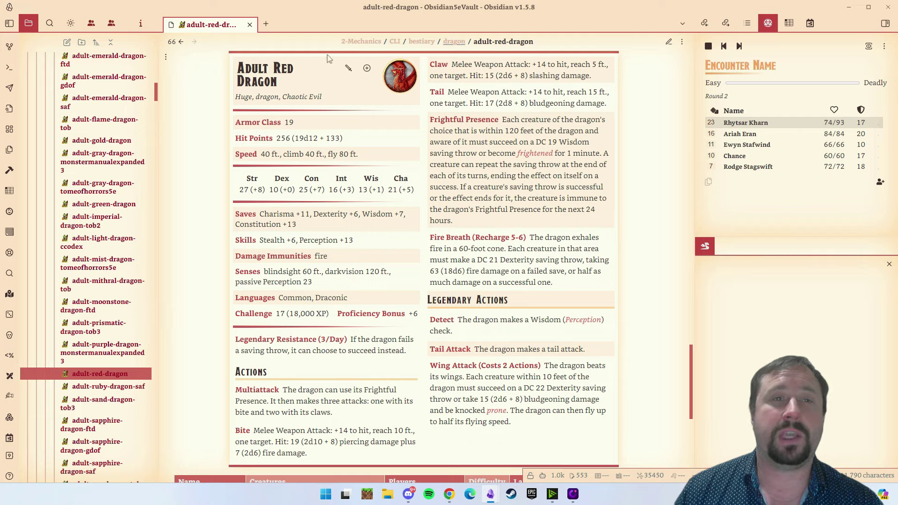
Step: Examine the Adult Red Dragon statblock, including its defensive stats, legendary actions and the preview of the frightened condition
scroll(533, 201, "up", 7)
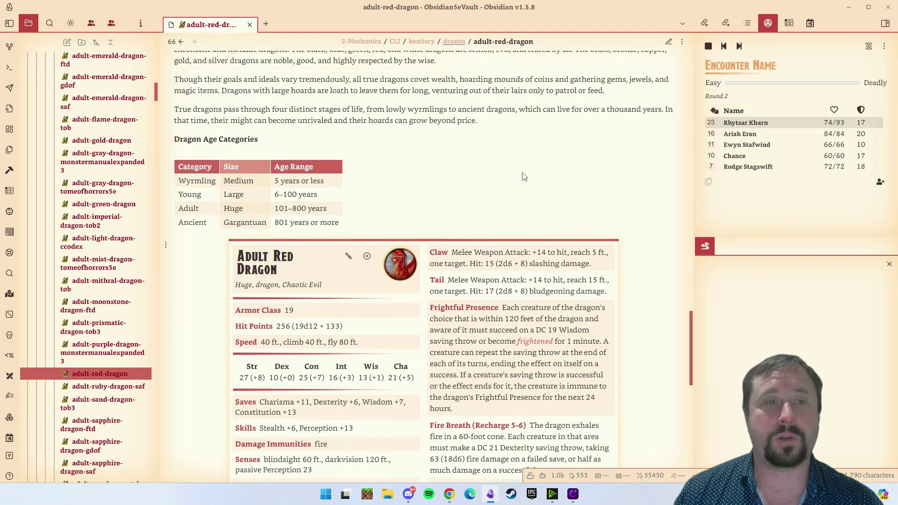
scroll(536, 208, "down", 12)
scroll(538, 208, "up", 6)
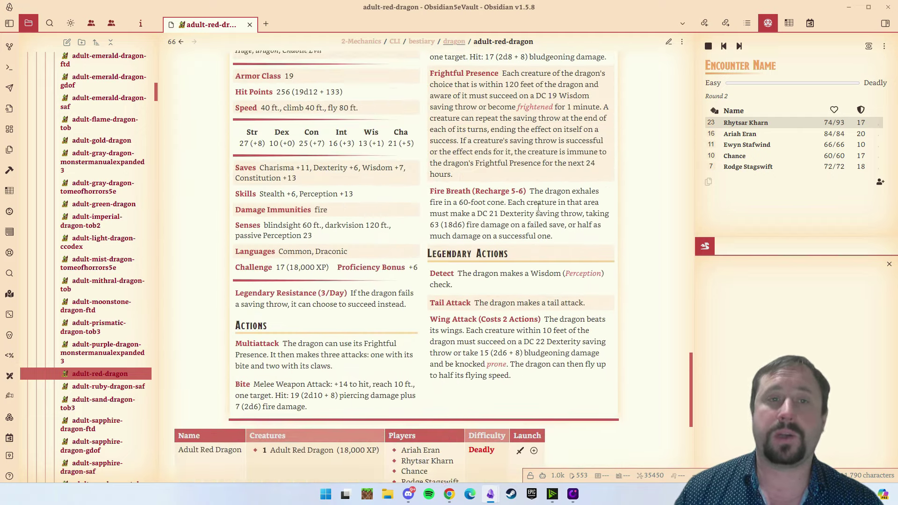
scroll(539, 207, "down", 1)
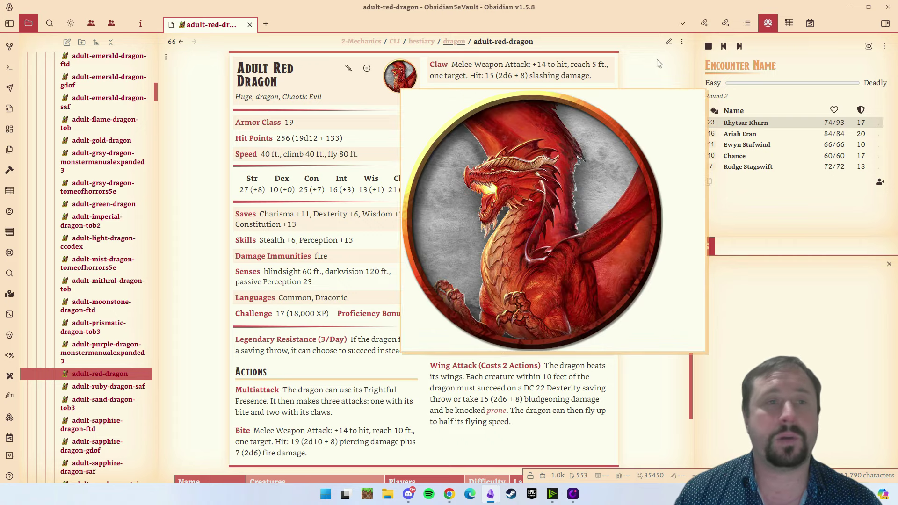
left_click_drag(385, 157, 239, 116)
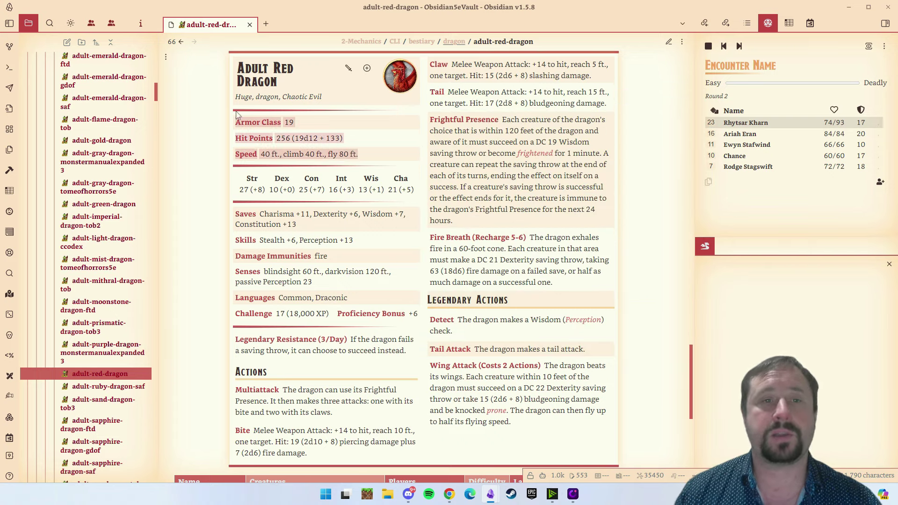
scroll(465, 187, "down", 1)
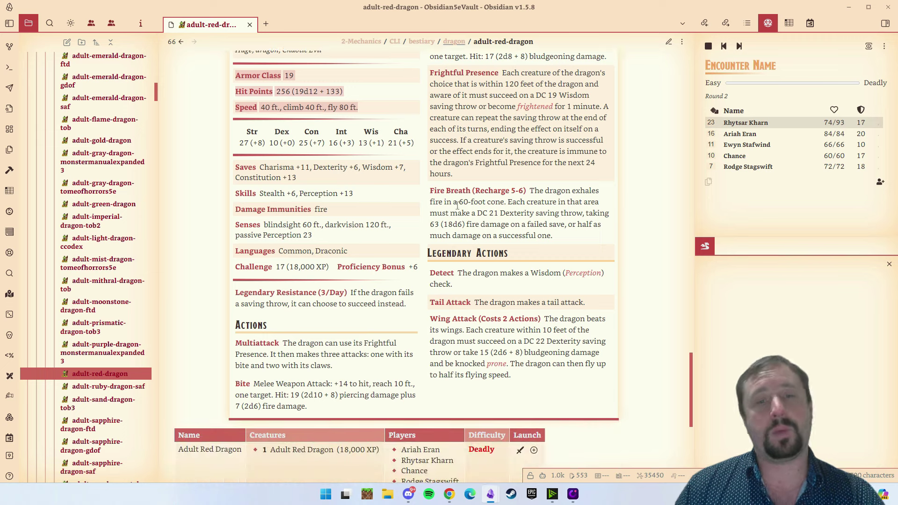
scroll(457, 206, "up", 1)
left_click(667, 207)
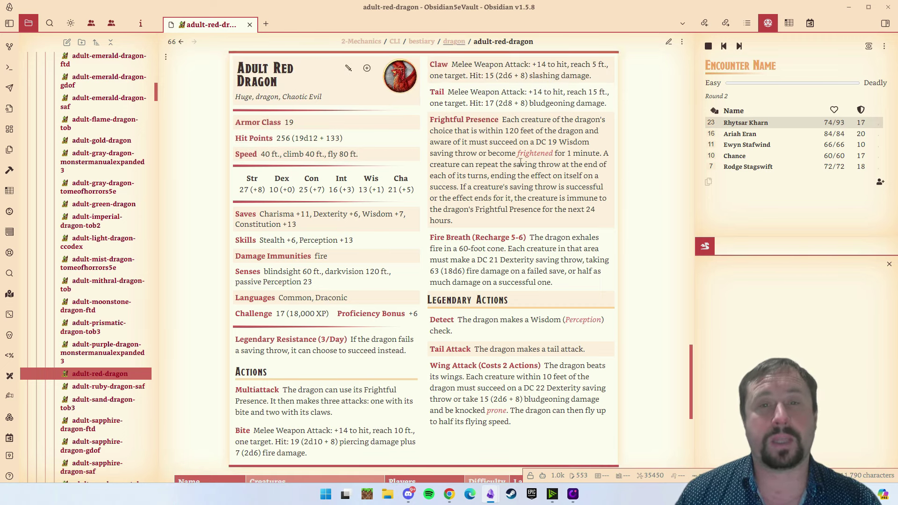
mouse_move(520, 157)
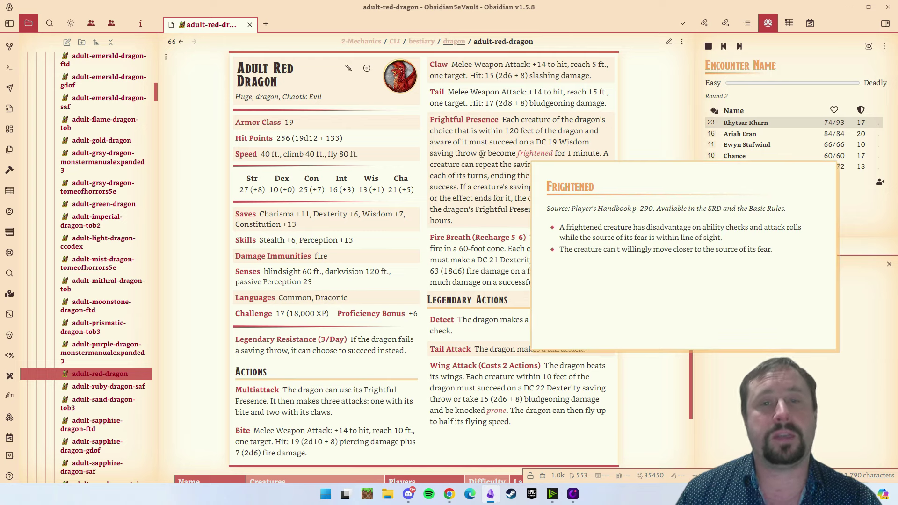
mouse_move(581, 322)
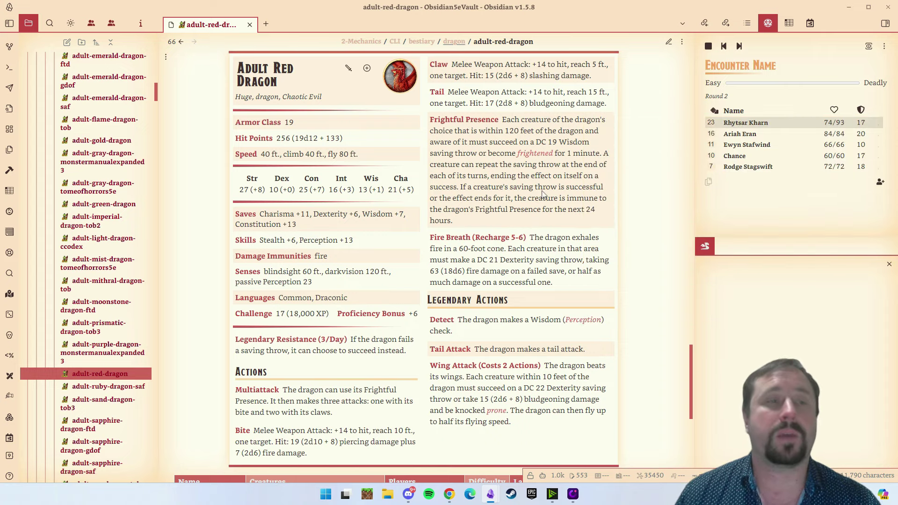
Step: Open the amethyst-greatwyrm-ftd note and examine its statblock, including the previews of its linked spells
scroll(120, 249, "down", 8)
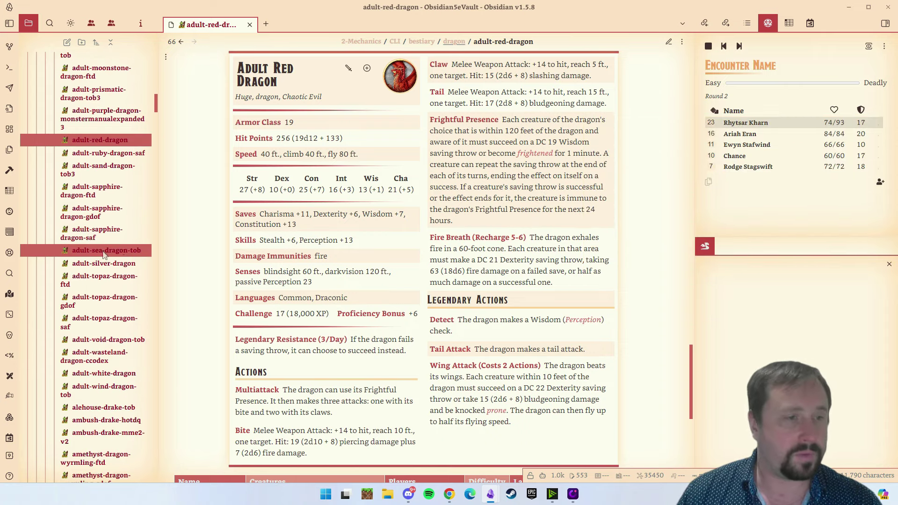
scroll(121, 250, "down", 2)
left_click(105, 265)
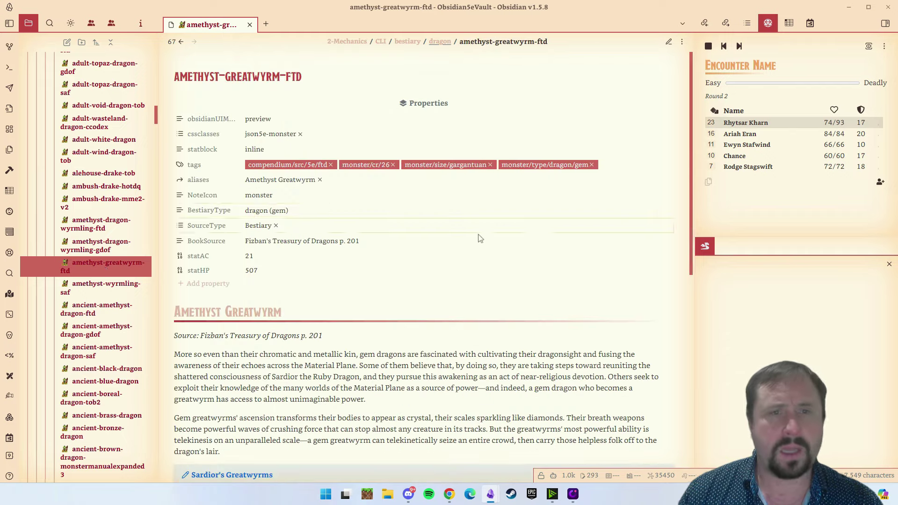
scroll(533, 213, "down", 6)
scroll(533, 212, "down", 8)
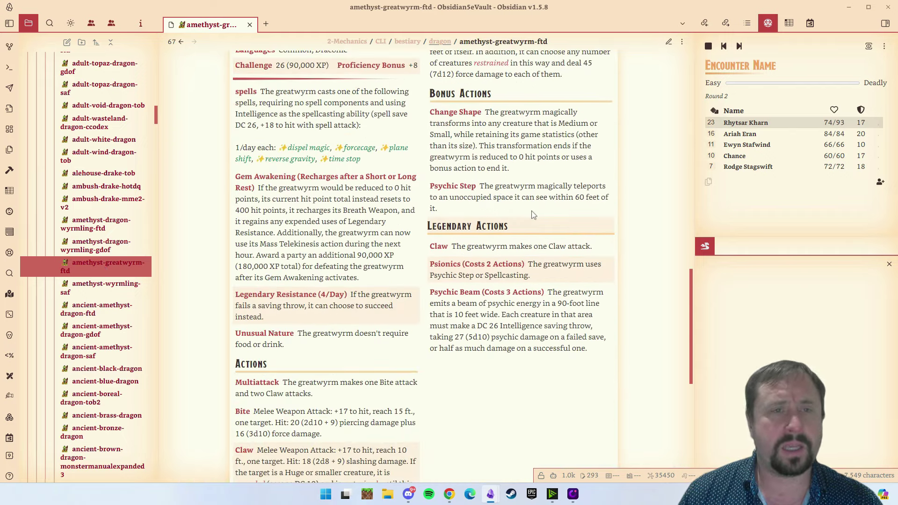
scroll(460, 300, "up", 5)
scroll(334, 207, "down", 8)
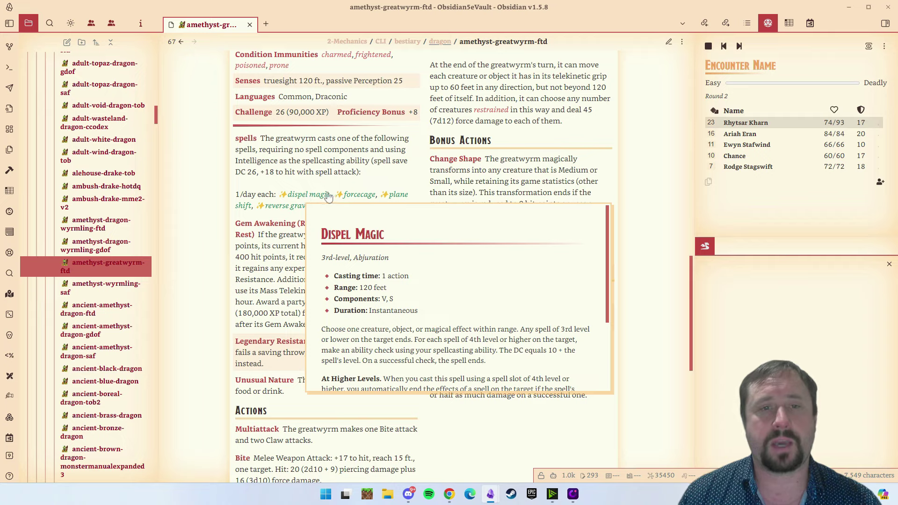
mouse_move(367, 196)
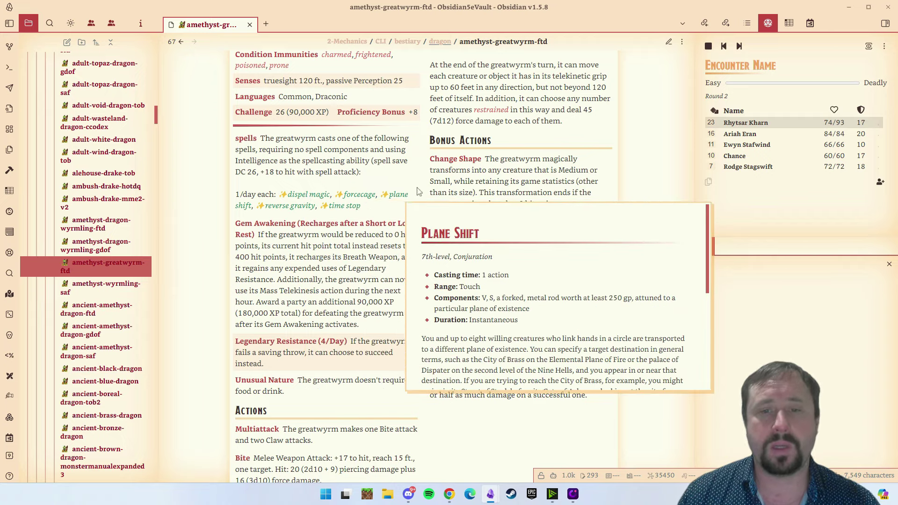
scroll(619, 162, "down", 4)
scroll(608, 173, "up", 10)
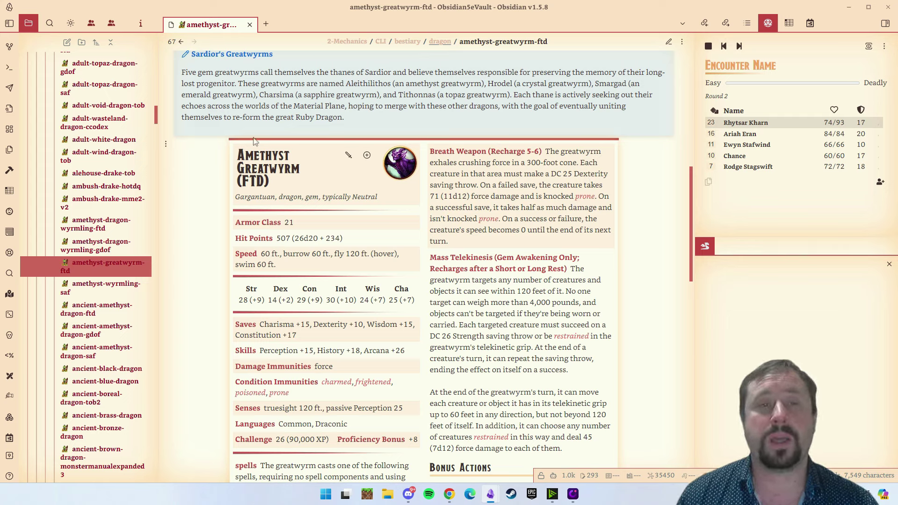
Step: Start a new encounter with the Amethyst Greatwyrm (FTD) from its statblock and add three more copies of it
left_click(348, 156)
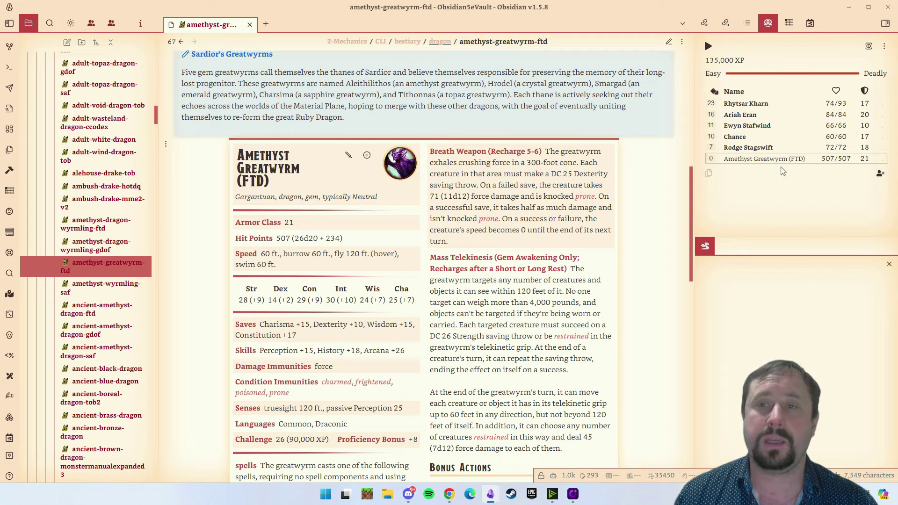
triple_click(366, 156)
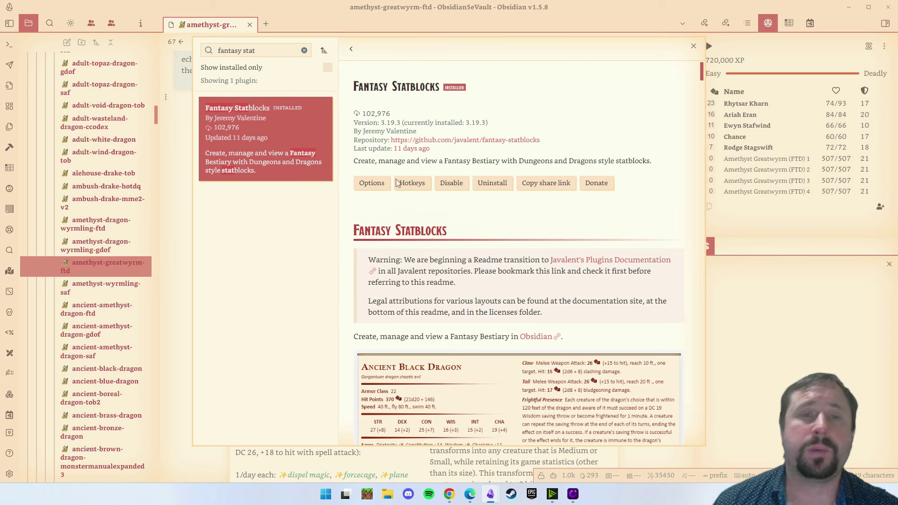
Step: Open the Fantasy Statblocks plugin options and review the general, note parsing, advanced and layout settings
left_click(373, 184)
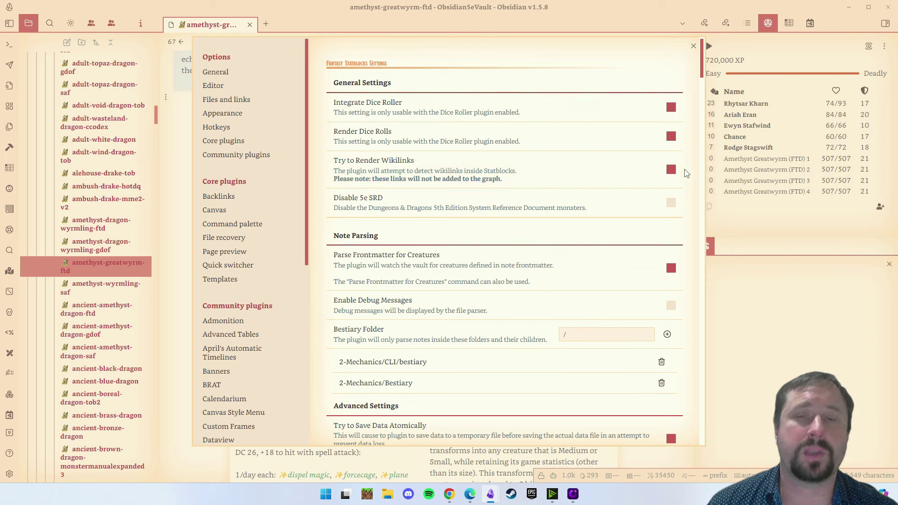
scroll(341, 181, "down", 1)
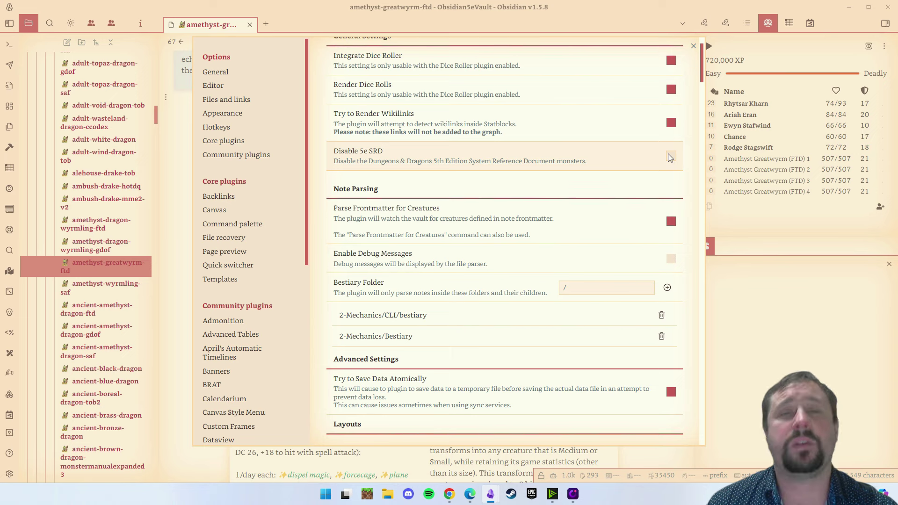
scroll(645, 131, "down", 2)
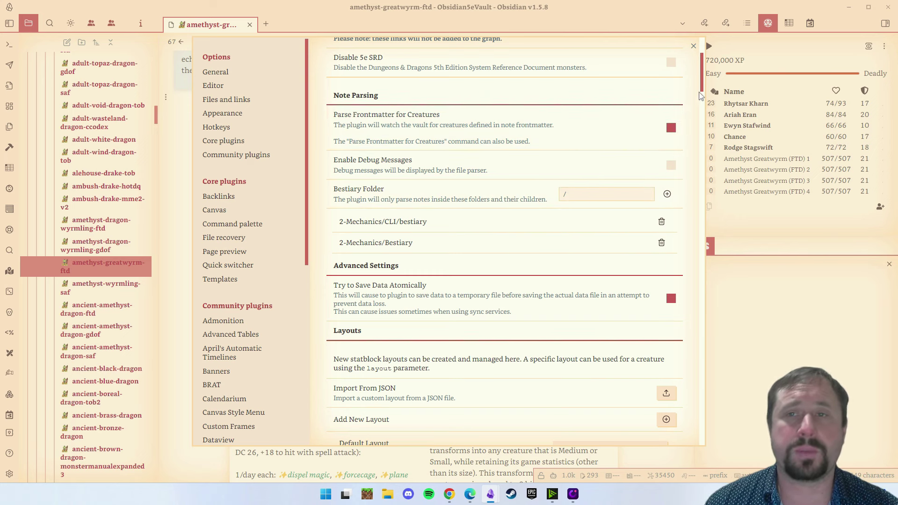
left_click_drag(702, 83, 705, 140)
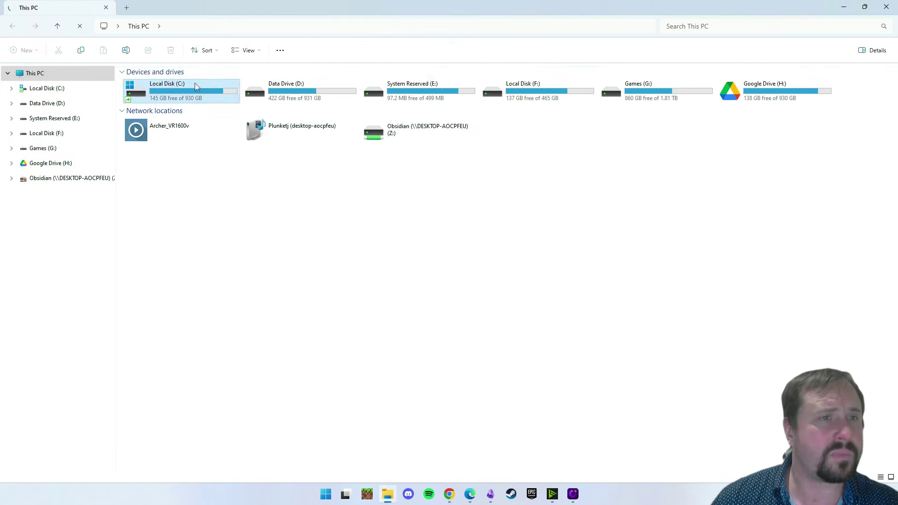
Step: In File Explorer, open the .obsidian folder of Obsidian5eVault, inside the Obsidian folder on Local Disk (C:)
double_click(147, 92)
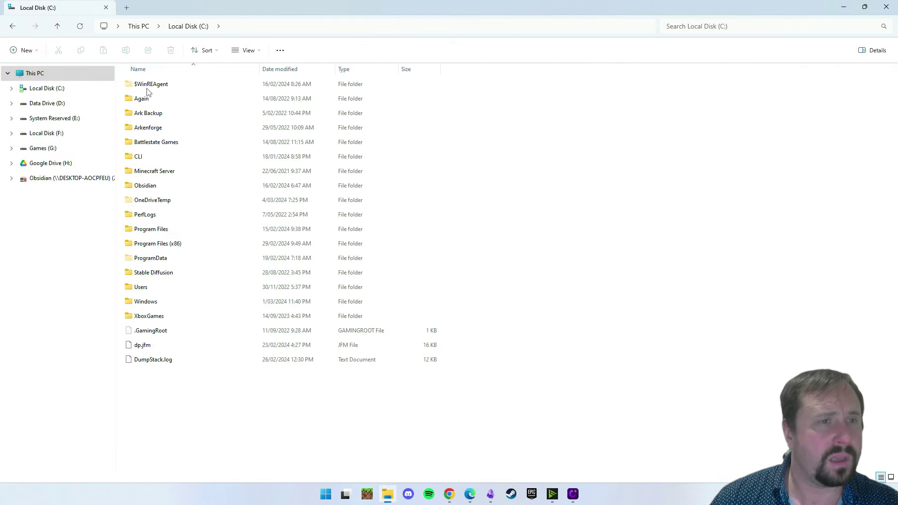
double_click(145, 186)
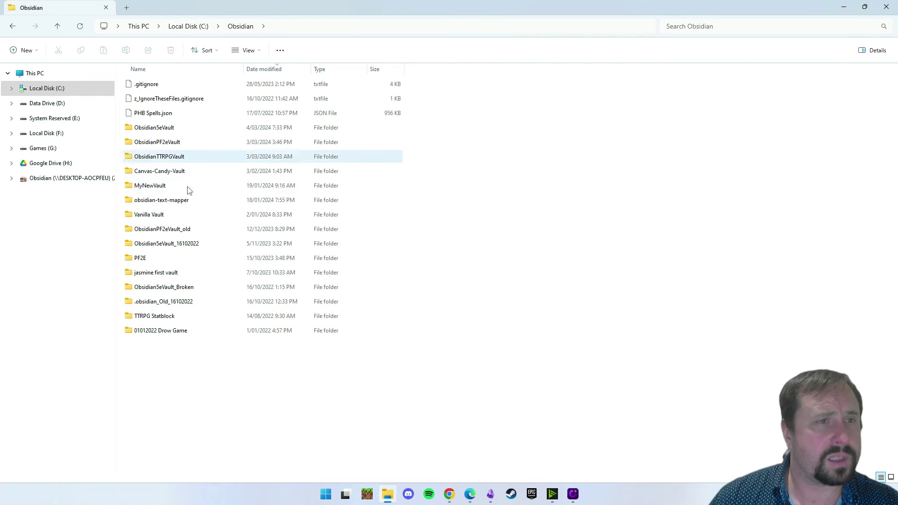
double_click(155, 127)
double_click(149, 98)
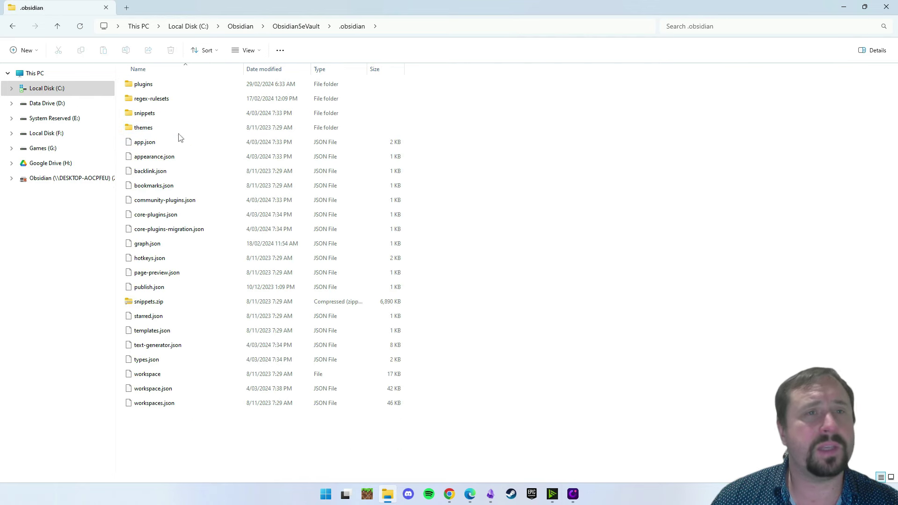
Step: Go back up to the Obsidian5eVault root folder and look over its files and folders
left_click(296, 26)
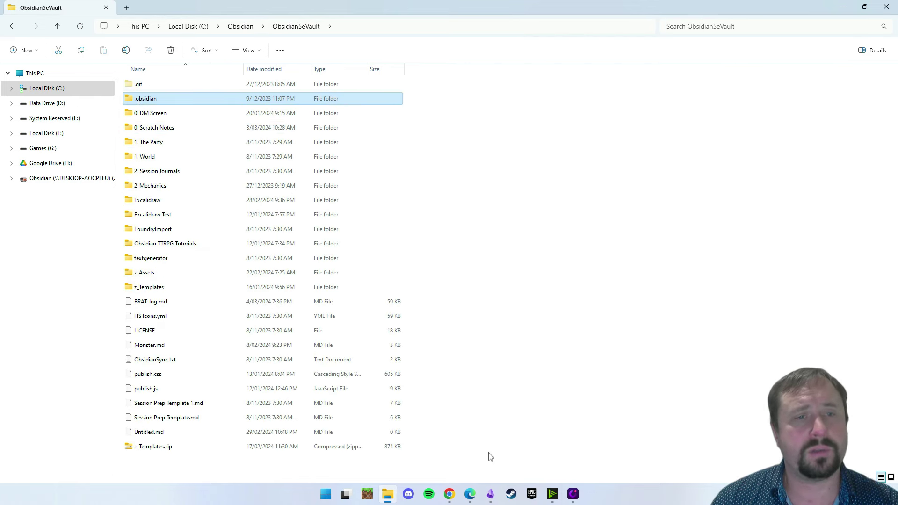
left_click_drag(492, 346, 120, 80)
left_click(721, 227)
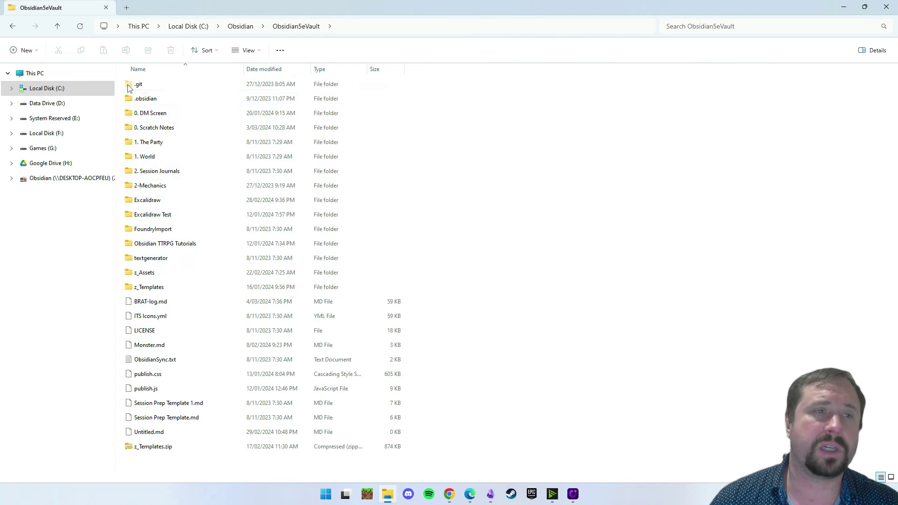
Step: Open the plugins folder inside the vault's .obsidian folder and look through the plugin folders
double_click(143, 99)
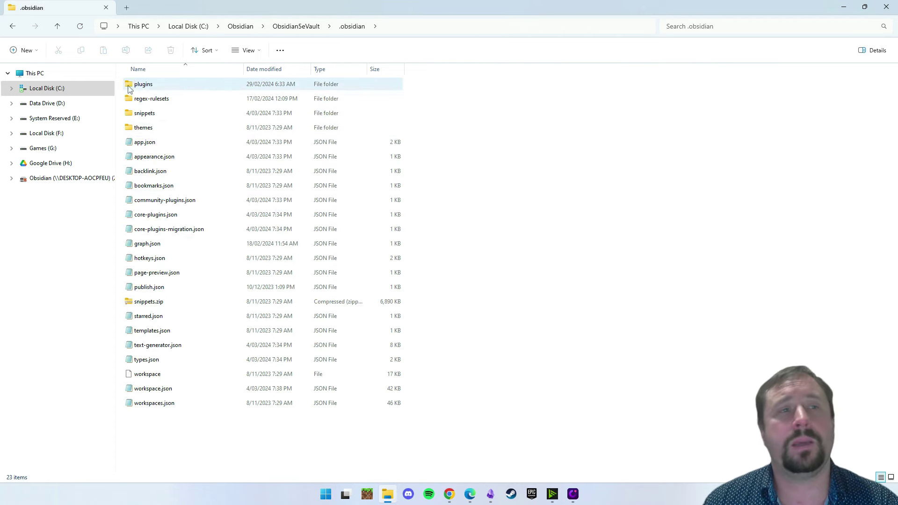
double_click(148, 88)
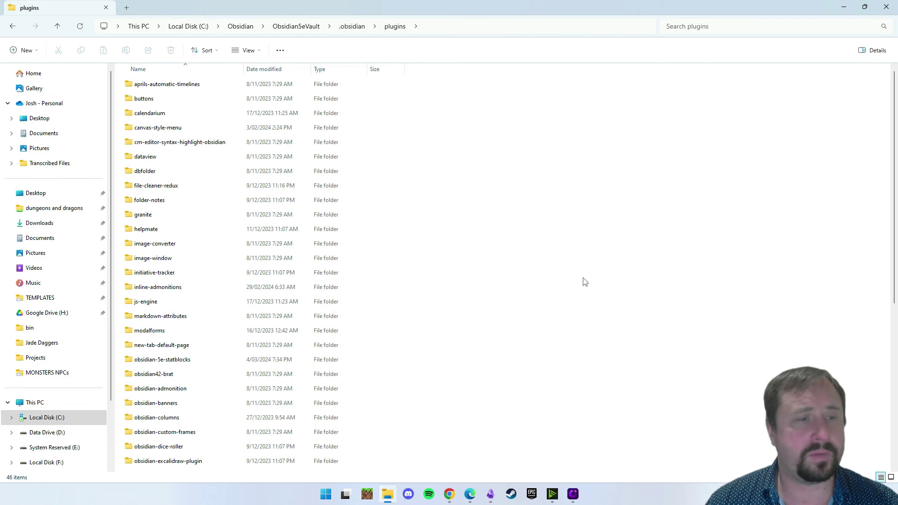
scroll(419, 255, "down", 1)
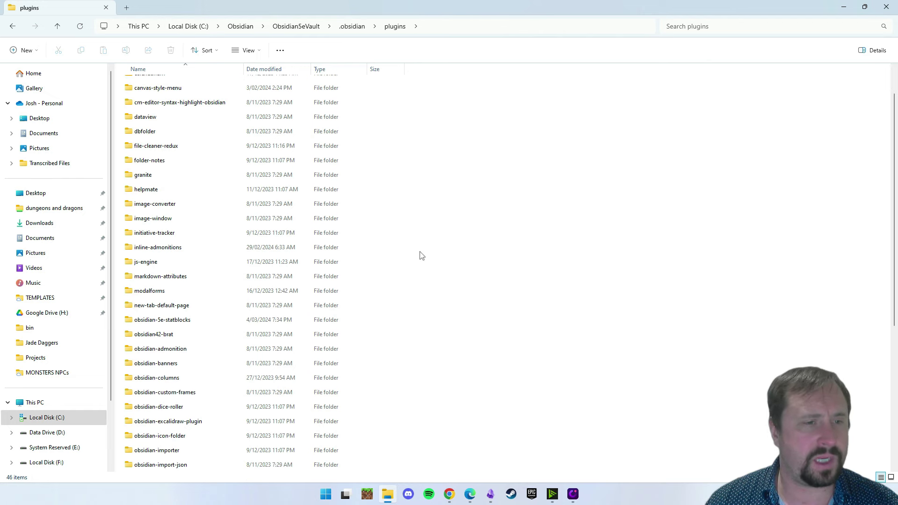
scroll(427, 290, "up", 1)
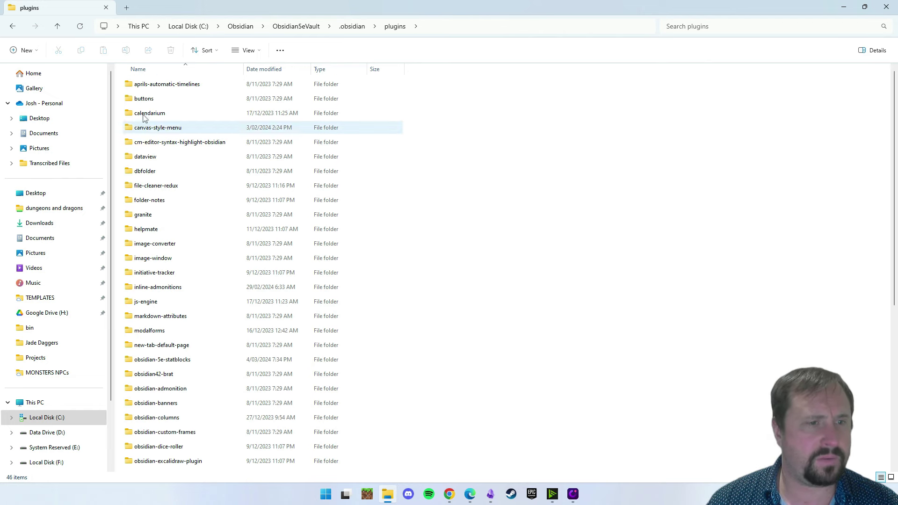
Step: Open the obsidian-5e-statblocks plugin folder and select its data.json file
left_click(157, 361)
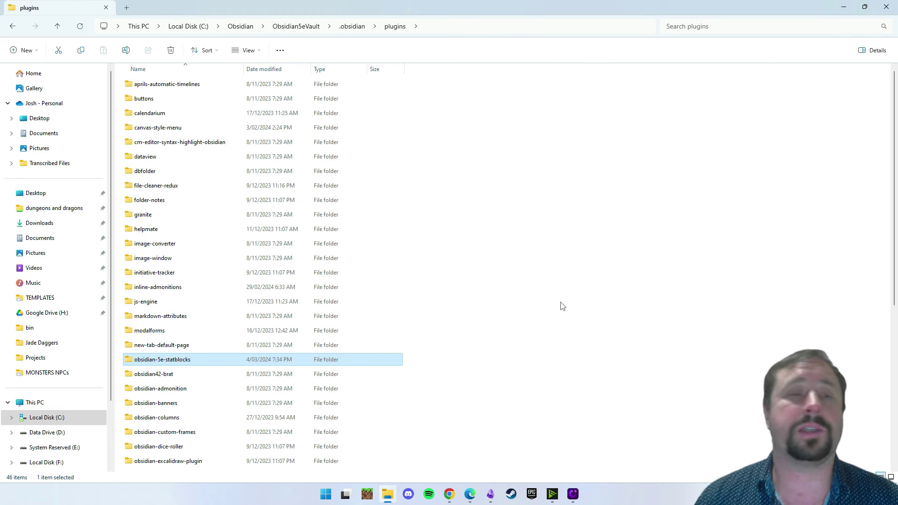
left_click(448, 368)
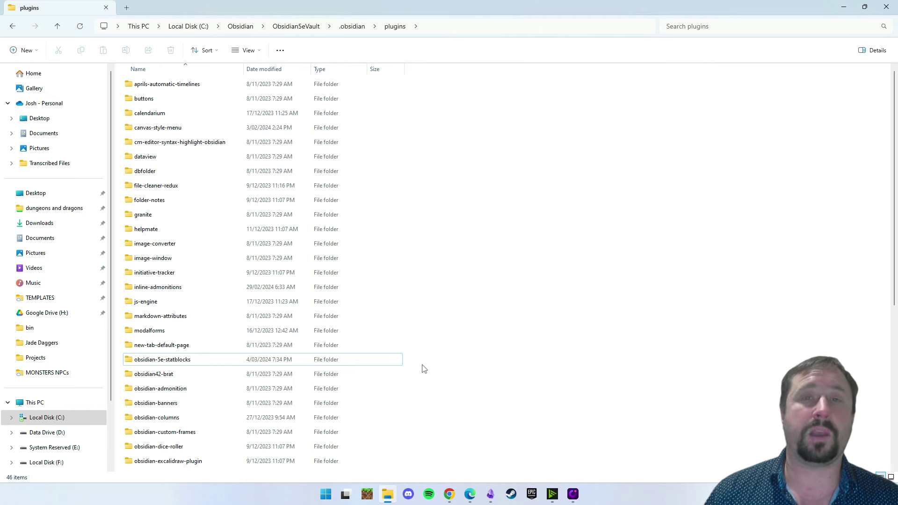
left_click(165, 365)
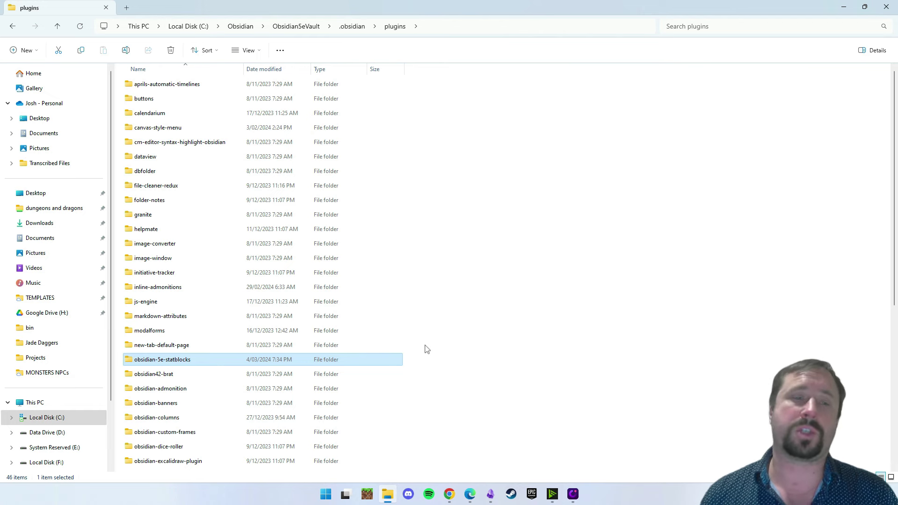
left_click(574, 325)
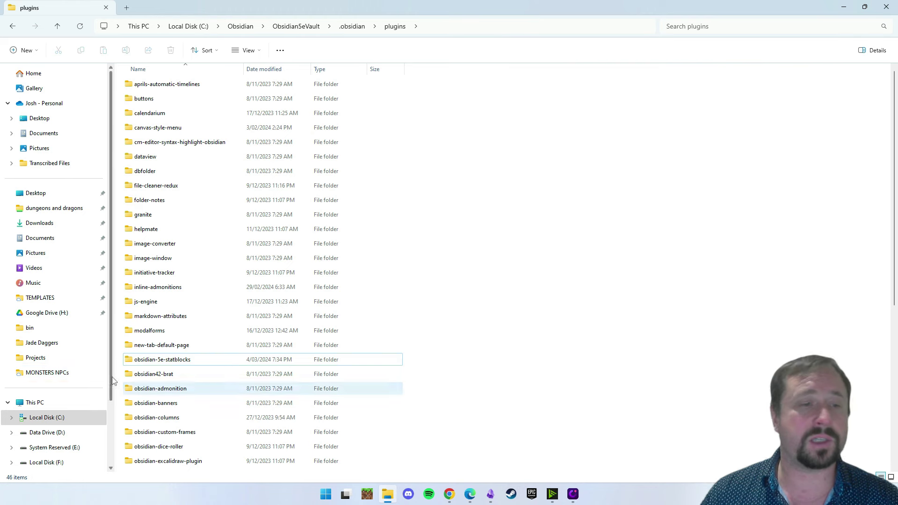
double_click(176, 359)
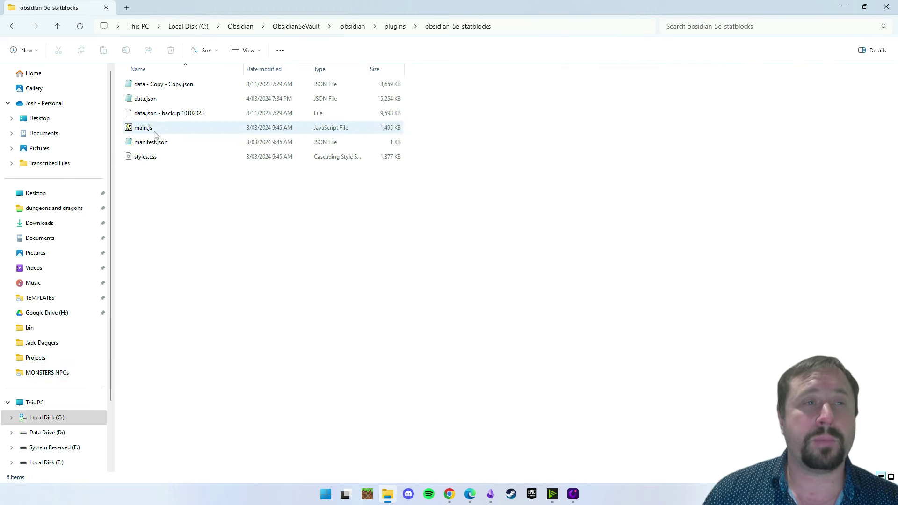
left_click(186, 99)
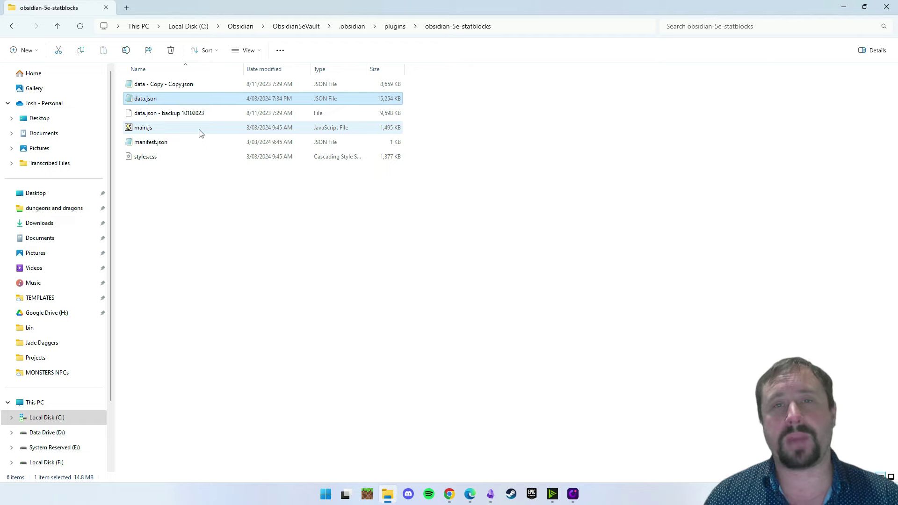
Step: Switch to the amethyst-greatwyrm-ftd Obsidian window to view the homebrew creature import settings, and return to File Explorer
left_click(491, 494)
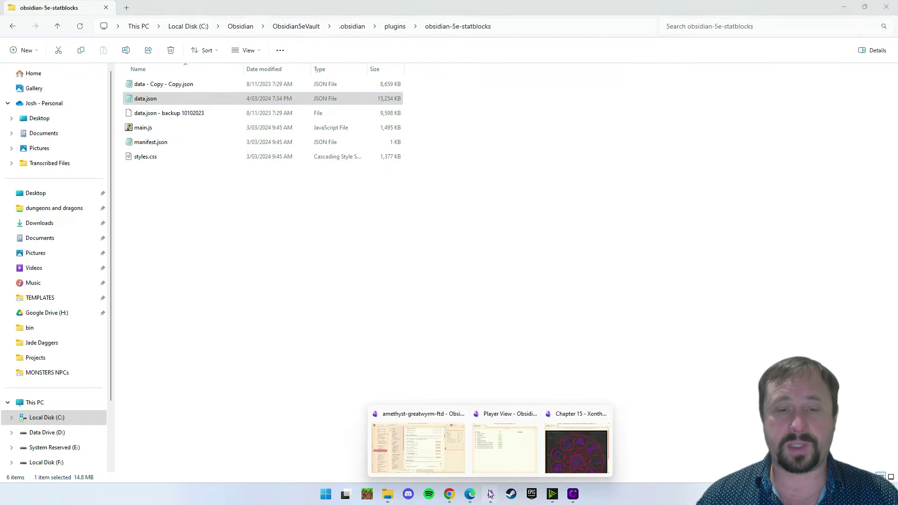
left_click(423, 423)
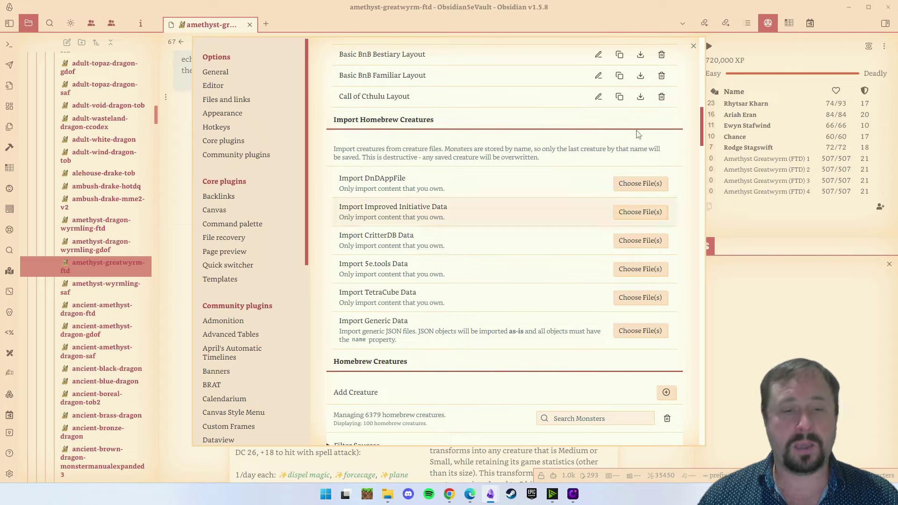
left_click(387, 495)
Step: Open data.json in Notepad, look through its monster entries, and minimize the Notepad window
left_click(155, 99)
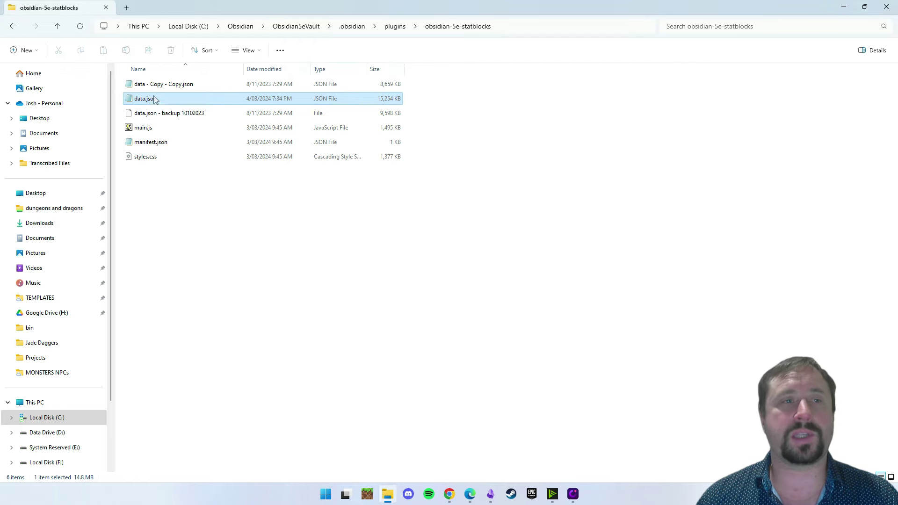
double_click(156, 100)
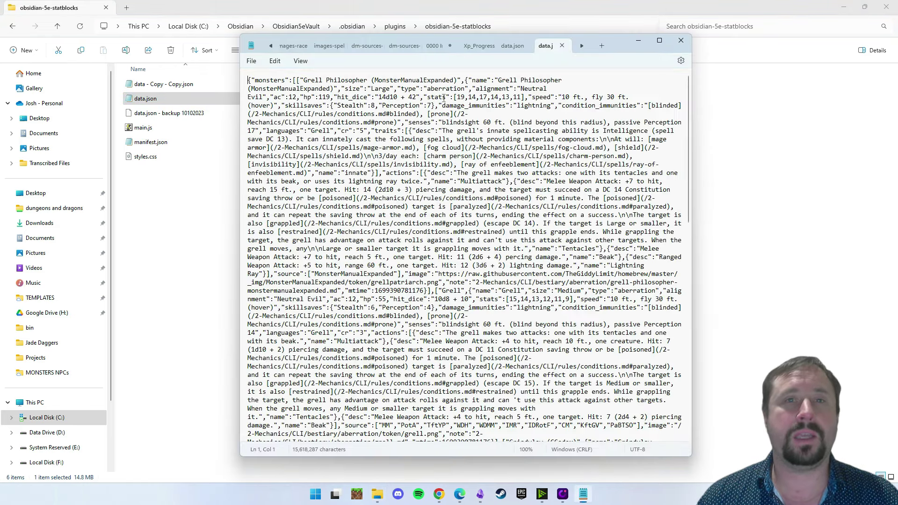
scroll(490, 195, "down", 15)
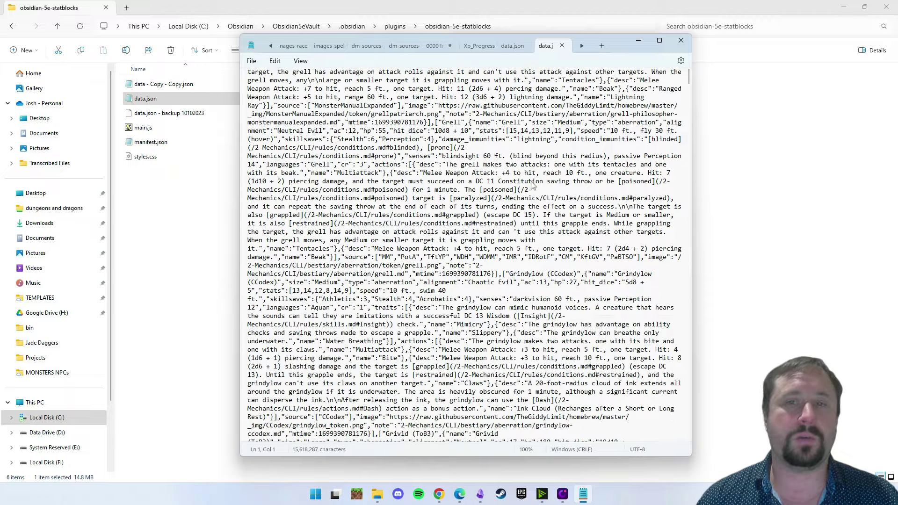
scroll(537, 195, "down", 15)
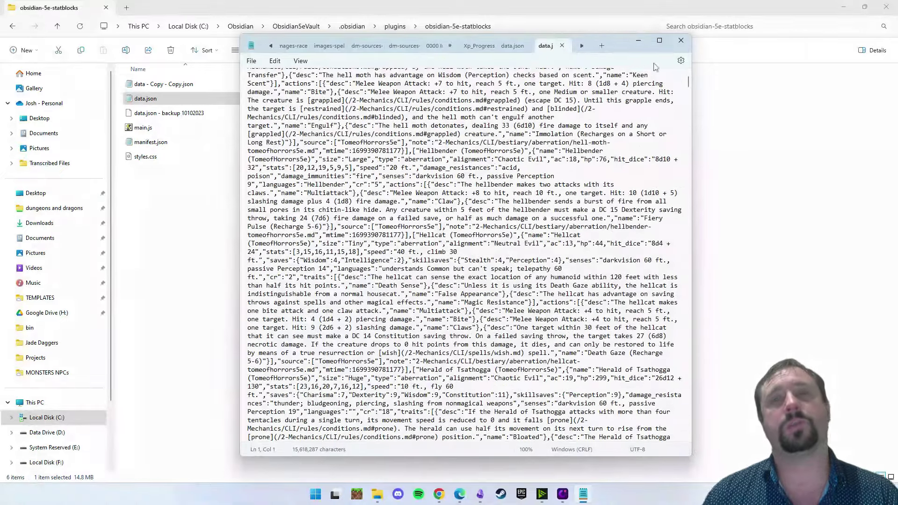
left_click(640, 41)
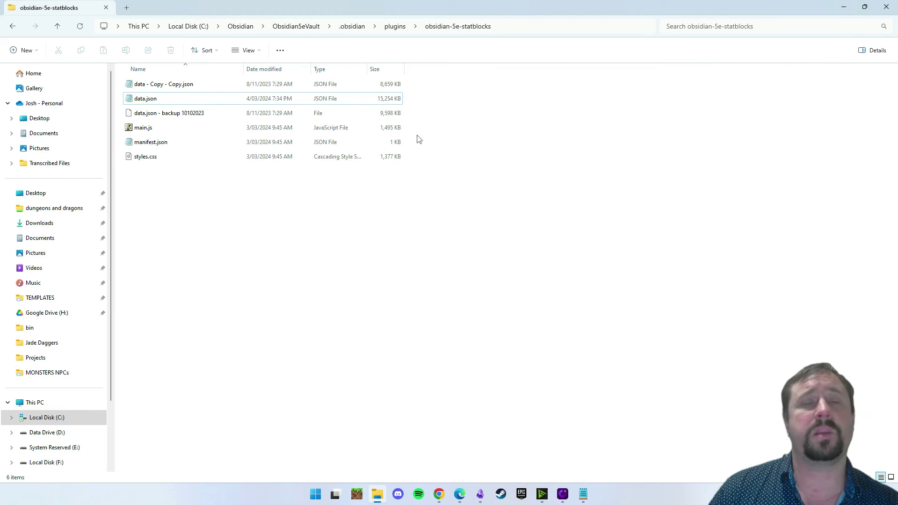
Step: Examine data.json and the data - Copy - Copy.json backup in the obsidian-5e-statblocks folder
left_click(396, 98)
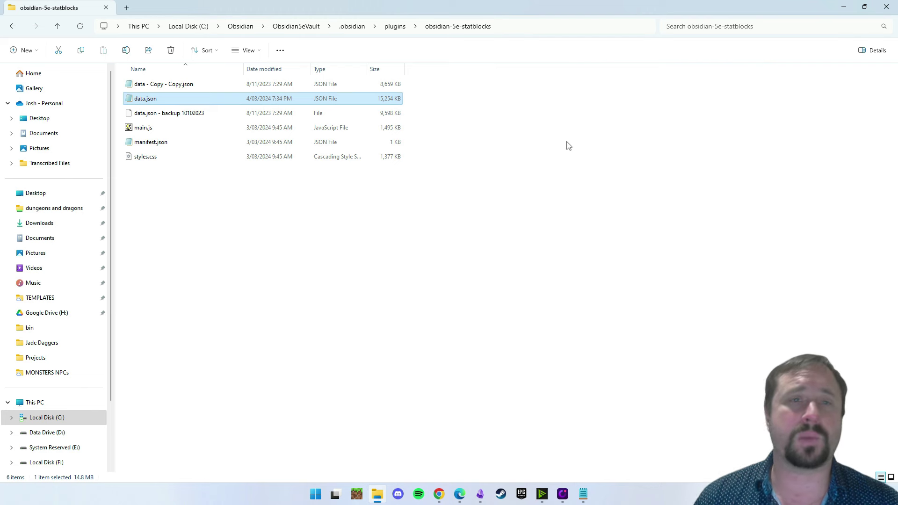
left_click(568, 146)
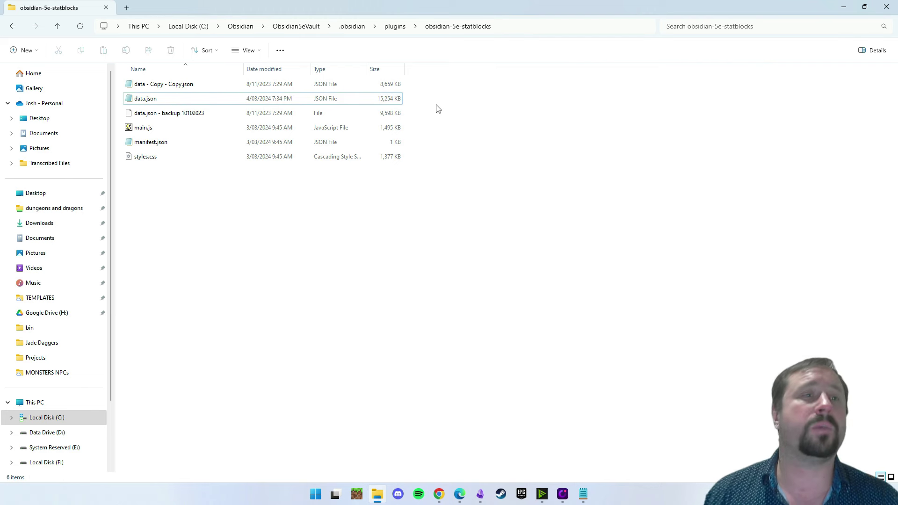
left_click(300, 99)
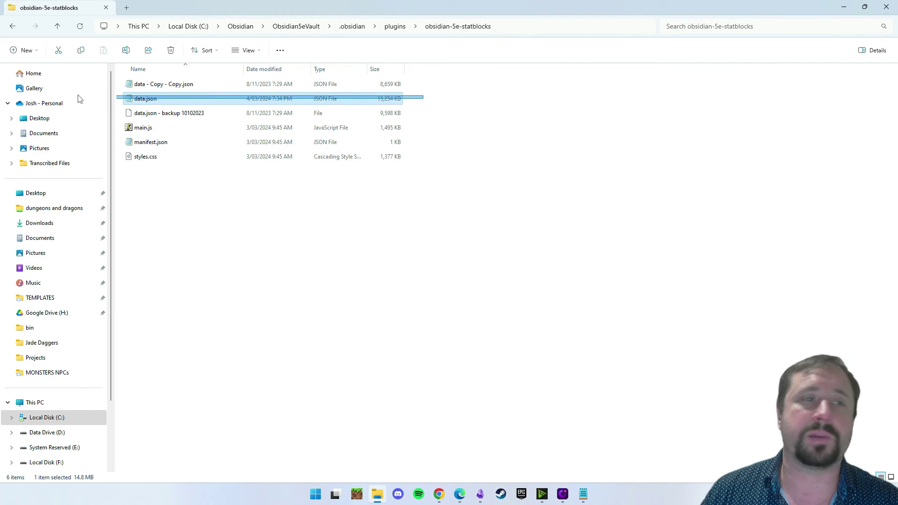
left_click(419, 113)
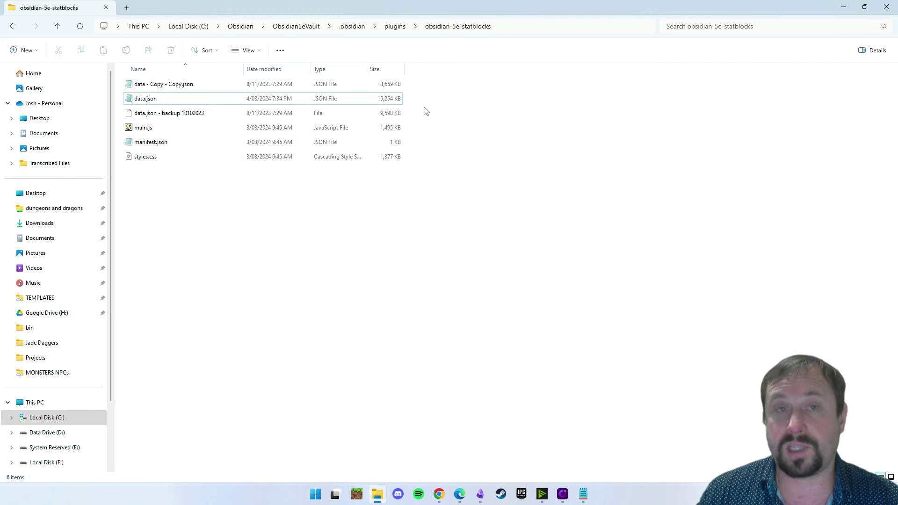
left_click(176, 85)
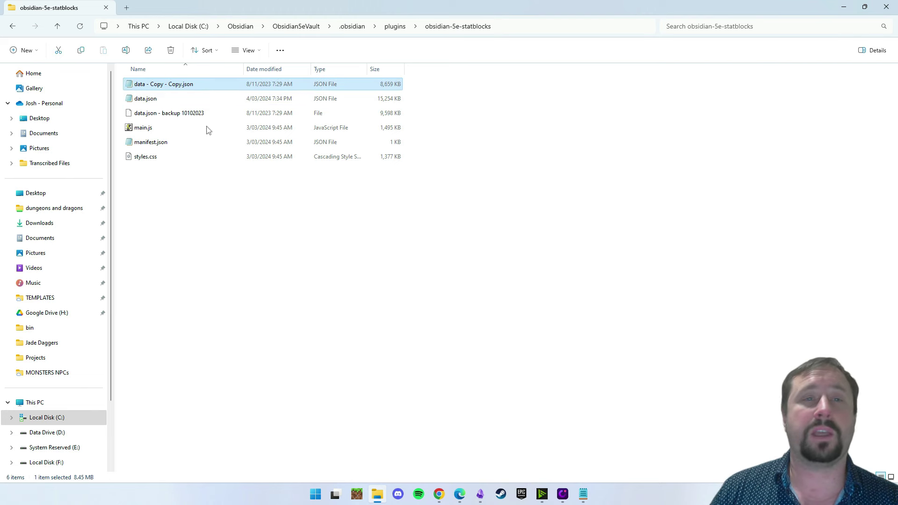
left_click(437, 220)
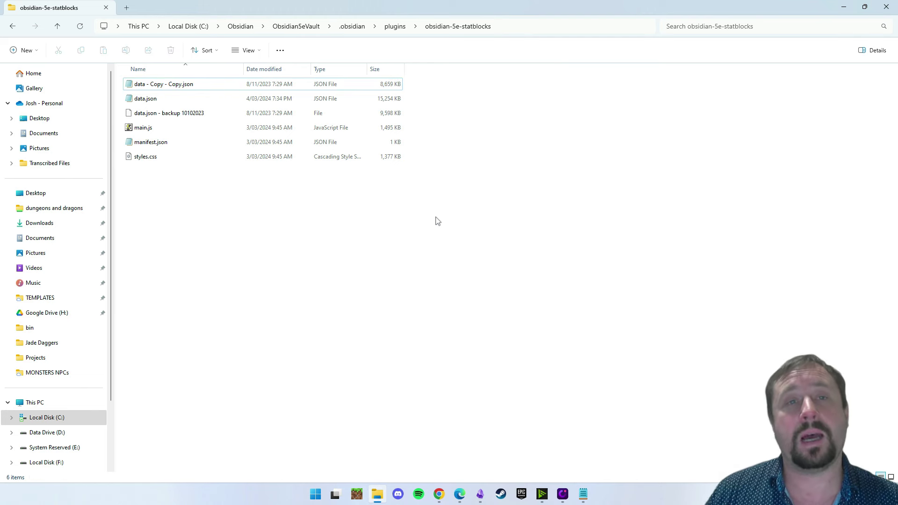
left_click_drag(440, 95, 154, 107)
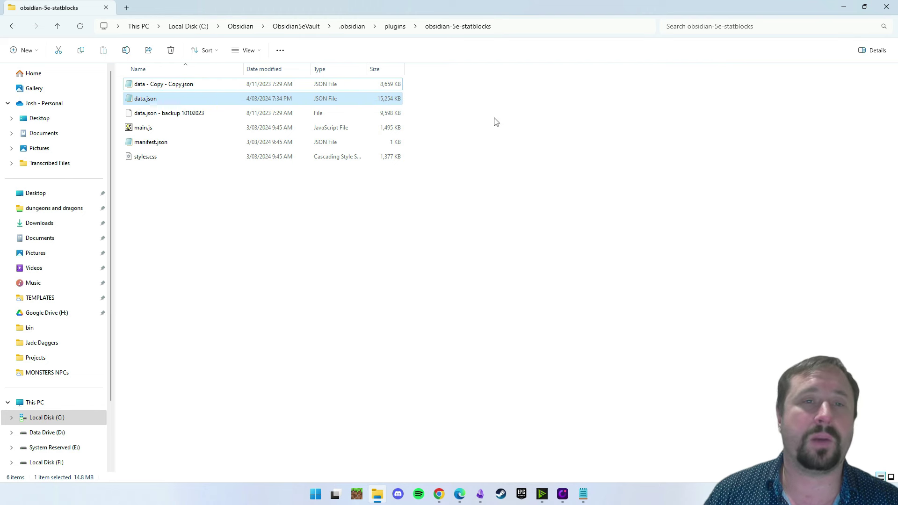
left_click(449, 178)
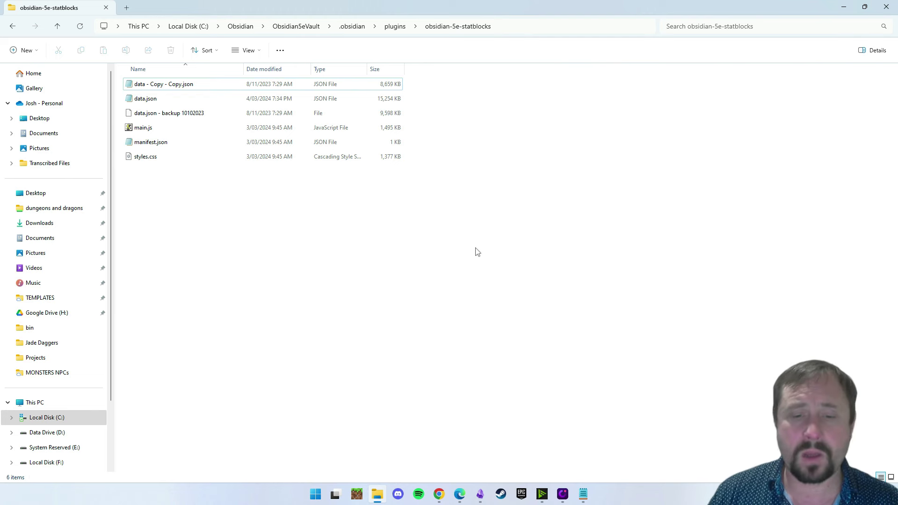
Step: Switch back to the main Obsidian window and review the Note Parsing settings of the statblocks plugin
left_click(482, 494)
left_click(423, 472)
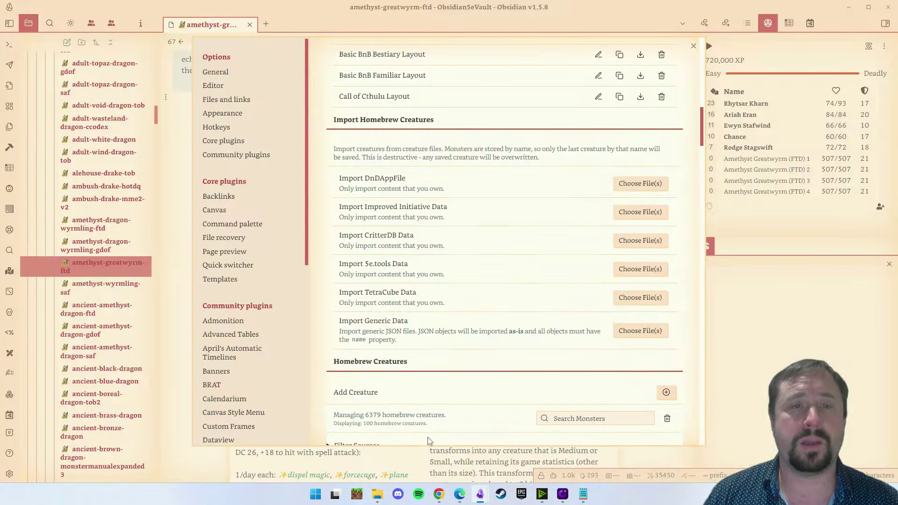
scroll(553, 234, "up", 5)
scroll(552, 234, "up", 5)
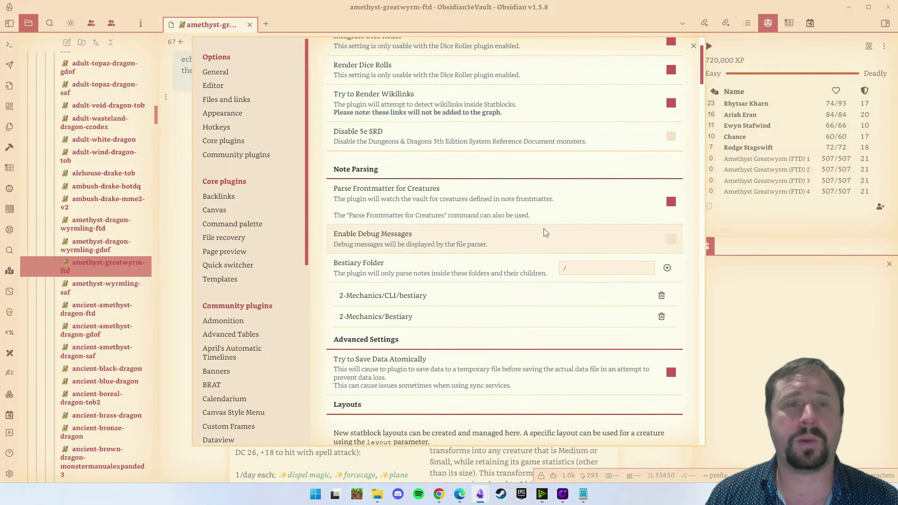
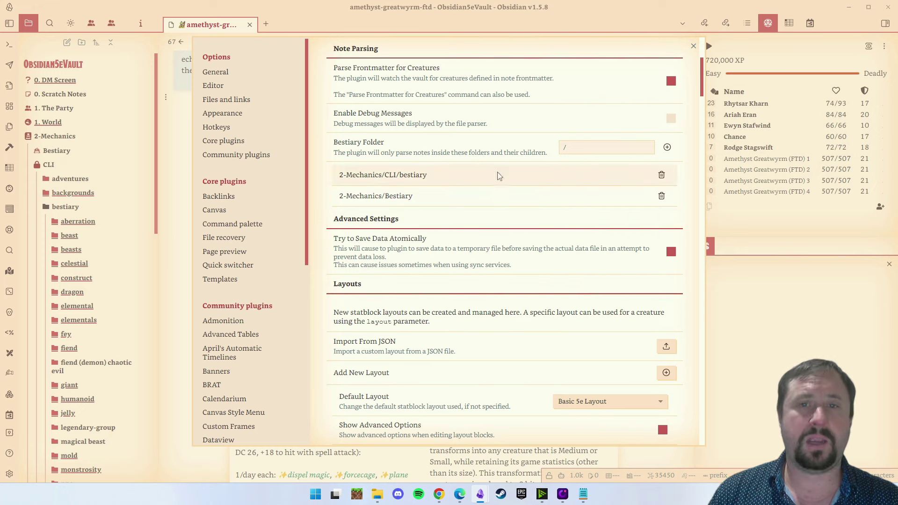
Step: Look up 2-Mechanics/CLI/bes as a Bestiary Folder path and dismiss the folder suggestions
left_click(585, 147)
type("2-Mechani")
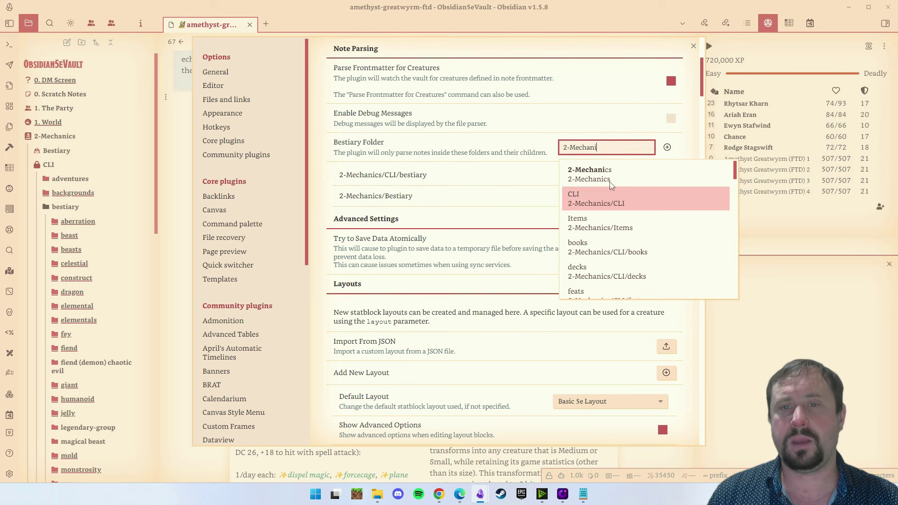
left_click(607, 200)
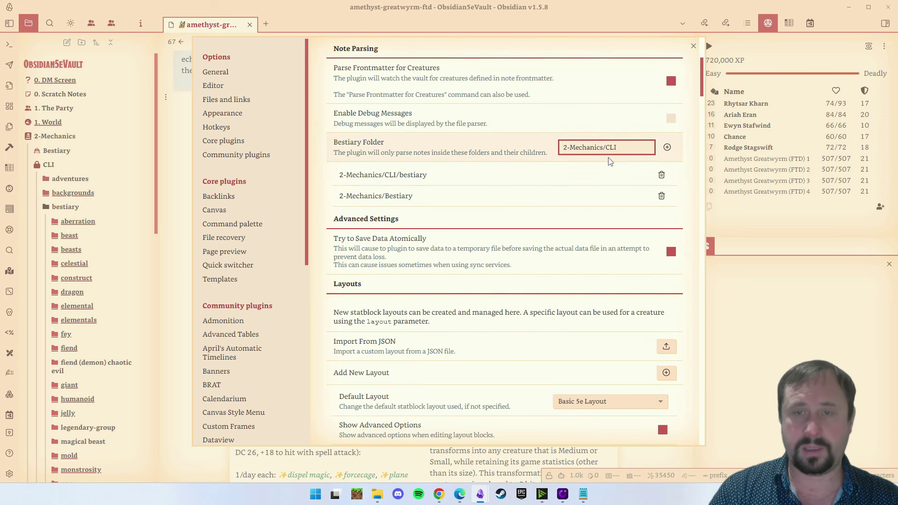
type("bes")
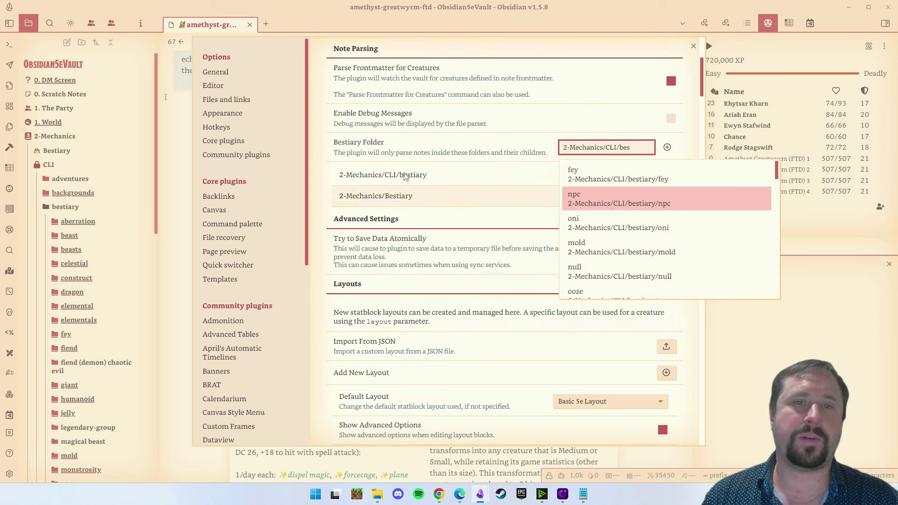
left_click(538, 121)
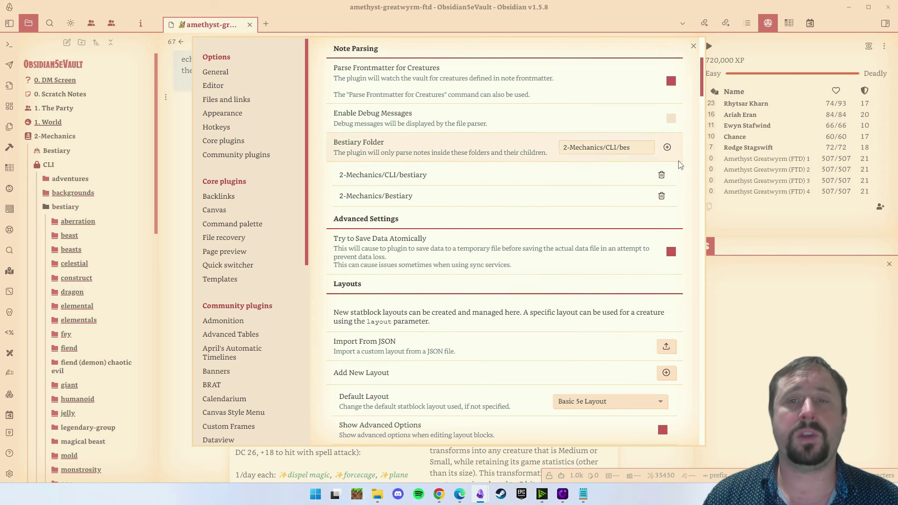
Step: Add the vault root "/" as a bestiary folder and delete that entry again
left_click(622, 150)
key("ctrl+a")
type("/")
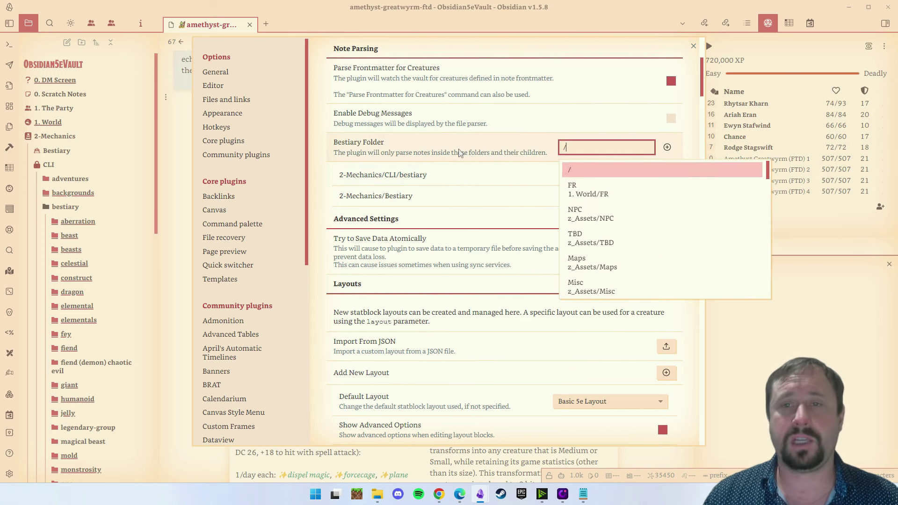
left_click(667, 147)
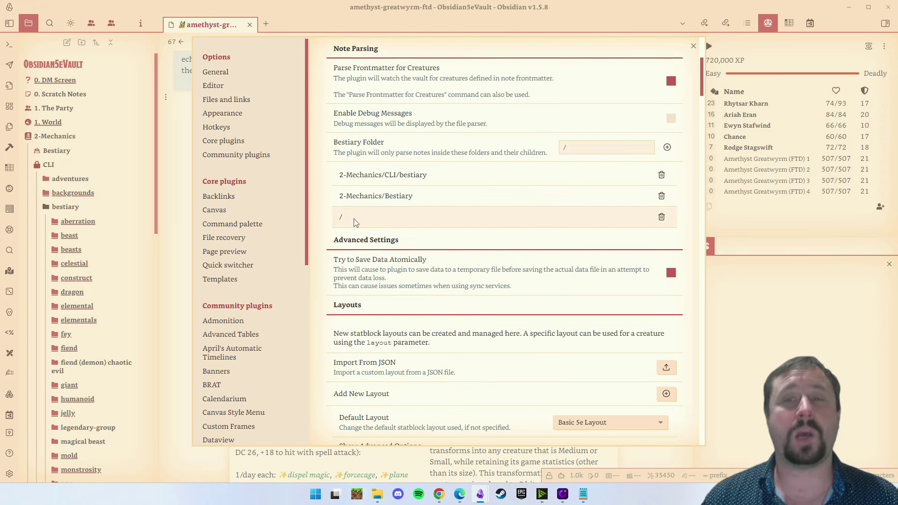
left_click(661, 216)
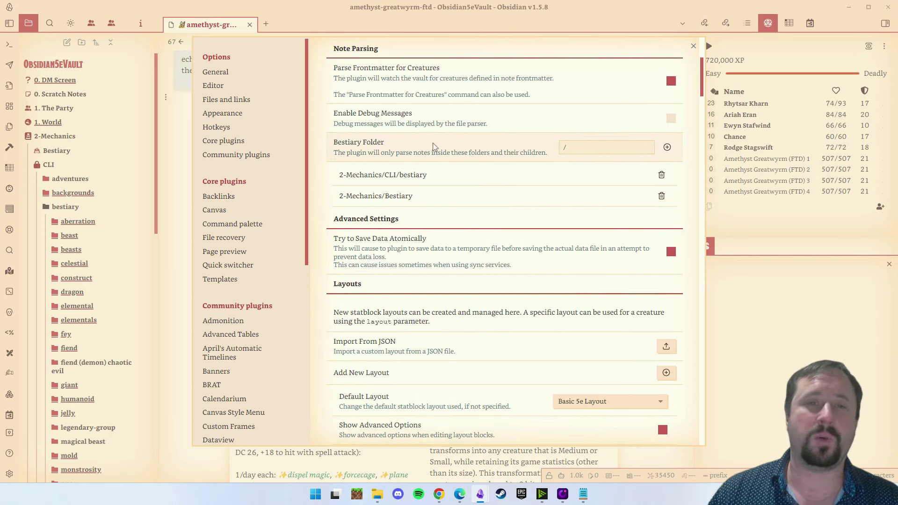
Step: Review the Layouts settings and the statblock layouts offered for Default Layout, leaving the selection as it is
scroll(522, 160, "down", 3)
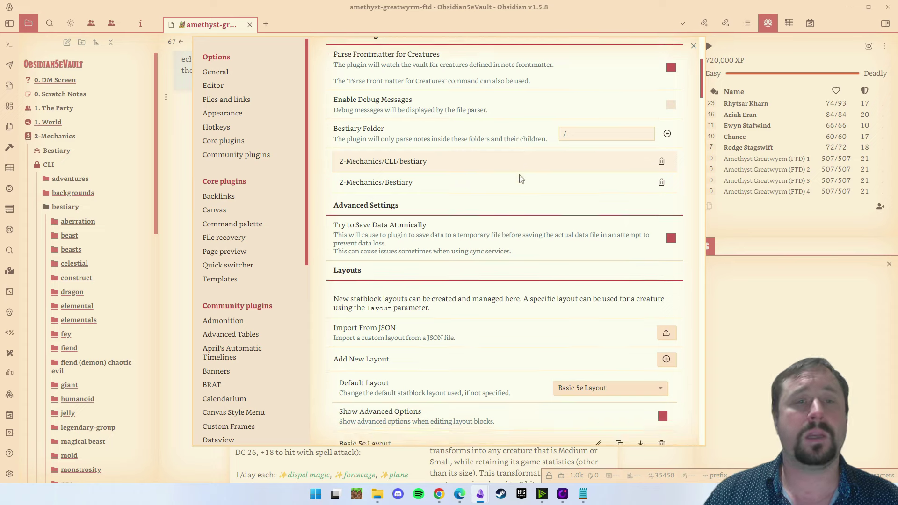
scroll(523, 163, "down", 1)
scroll(519, 159, "down", 1)
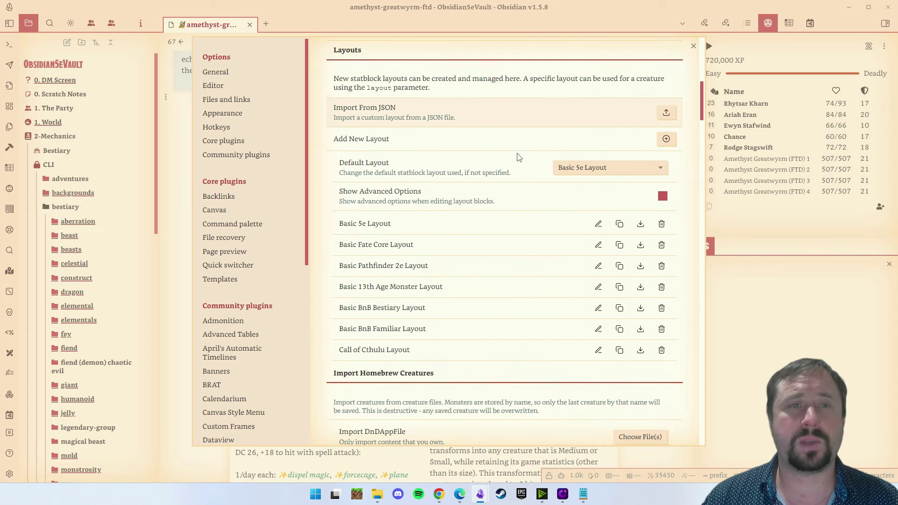
scroll(445, 154, "up", 1)
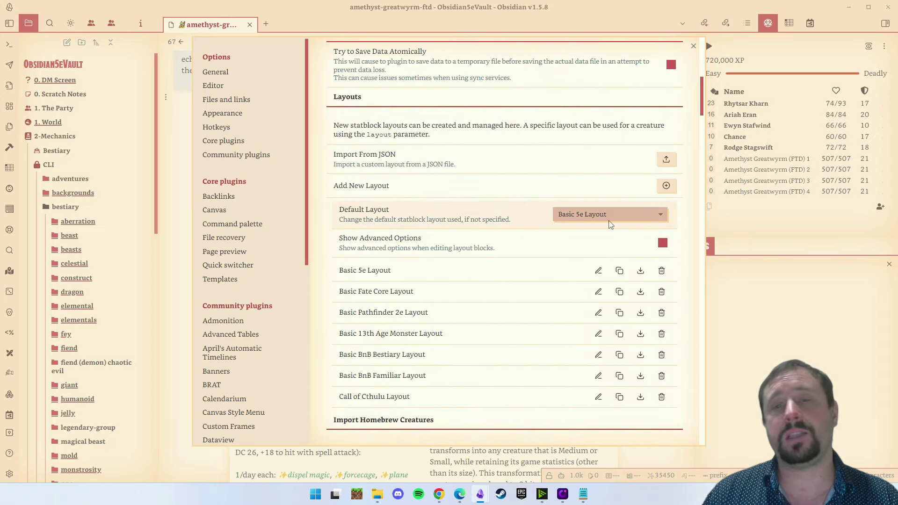
left_click(612, 216)
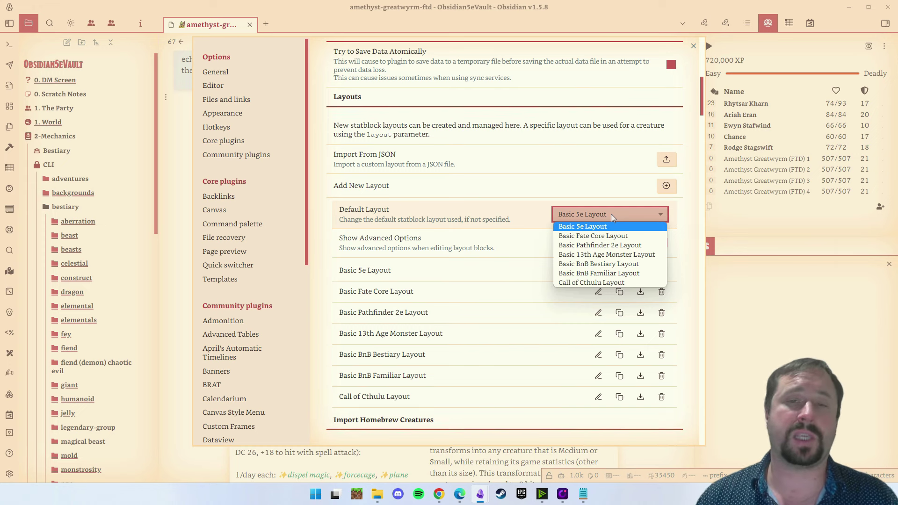
left_click(527, 196)
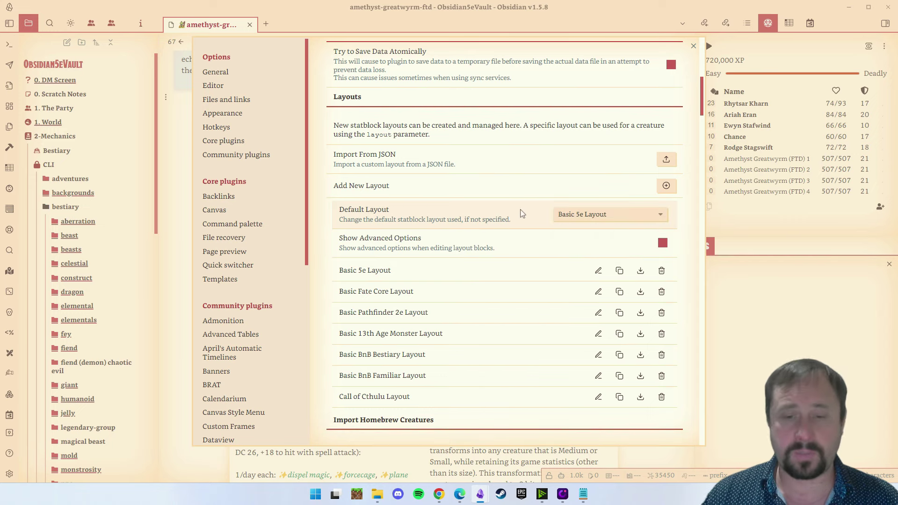
Step: Close the settings and open the ObsidianPF2eVault vault from the vault manager
left_click(186, 357)
left_click(9, 433)
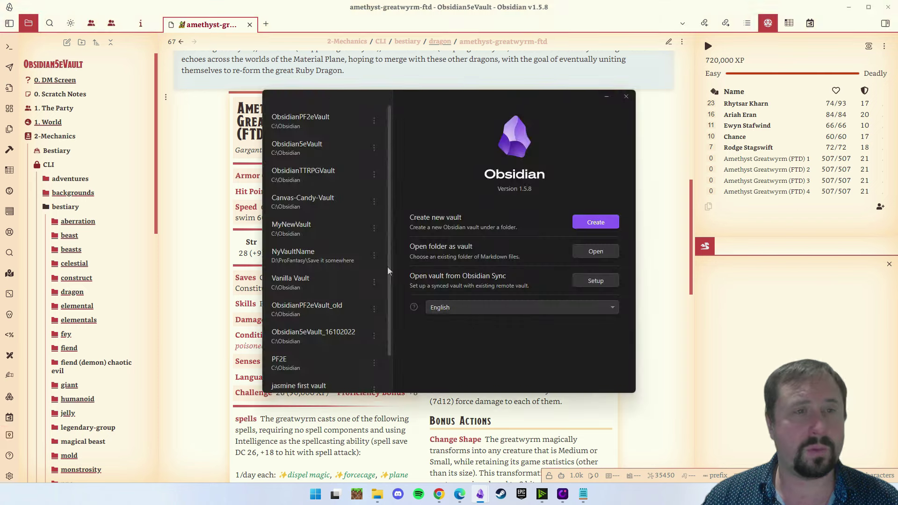
left_click(318, 147)
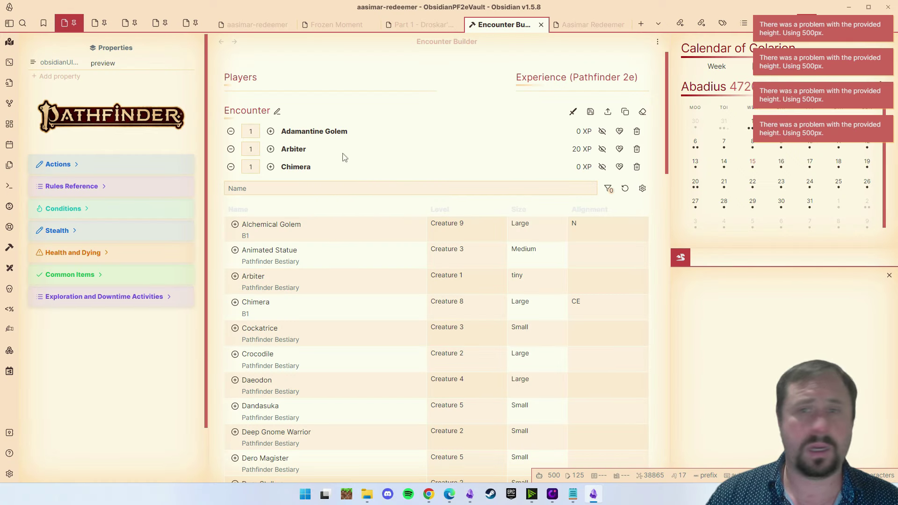
Step: Display the Alchemical Golem statblock from the Encounter Builder list and move its Combatant view into the main tab group
left_click(280, 227)
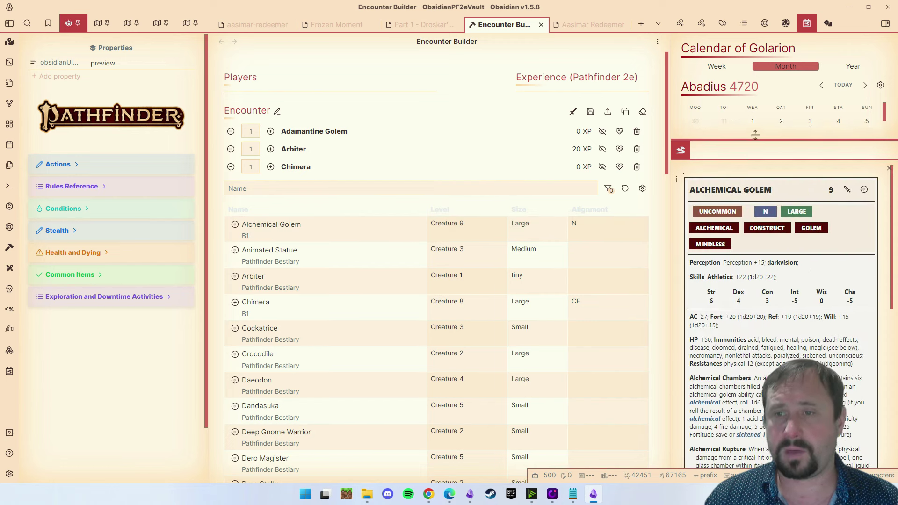
scroll(791, 247, "down", 3)
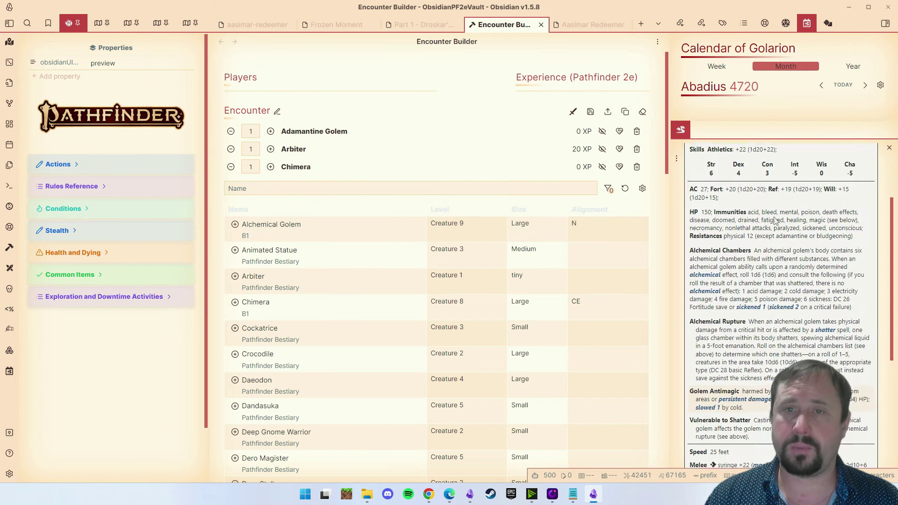
scroll(790, 246, "up", 2)
left_click_drag(681, 130, 608, 28)
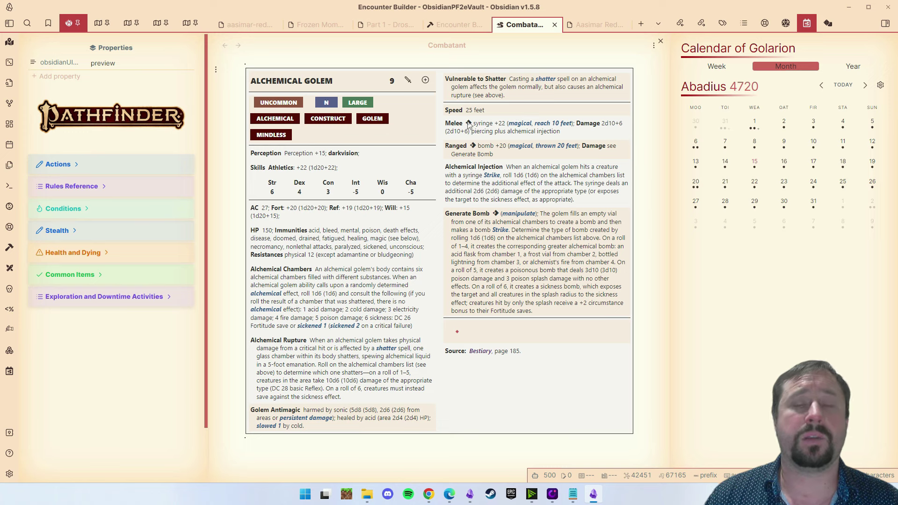
Step: Preview the linked Reach trait in the Alchemical Golem's melee attack and return to the Obsidian5eVault window
mouse_move(523, 148)
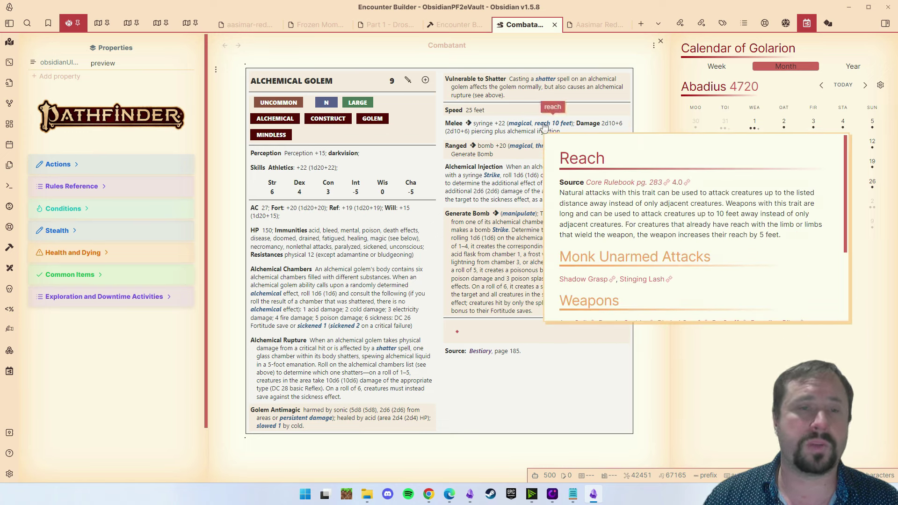
mouse_move(332, 328)
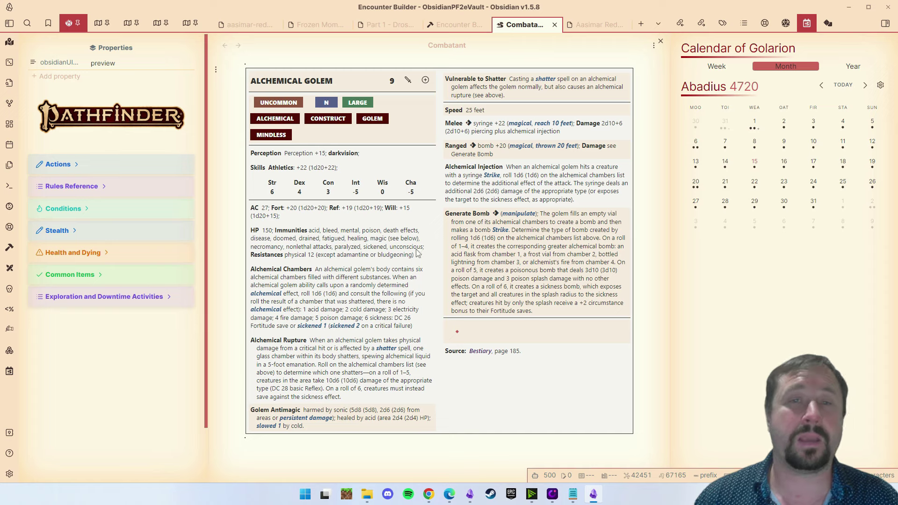
key("alt+Tab")
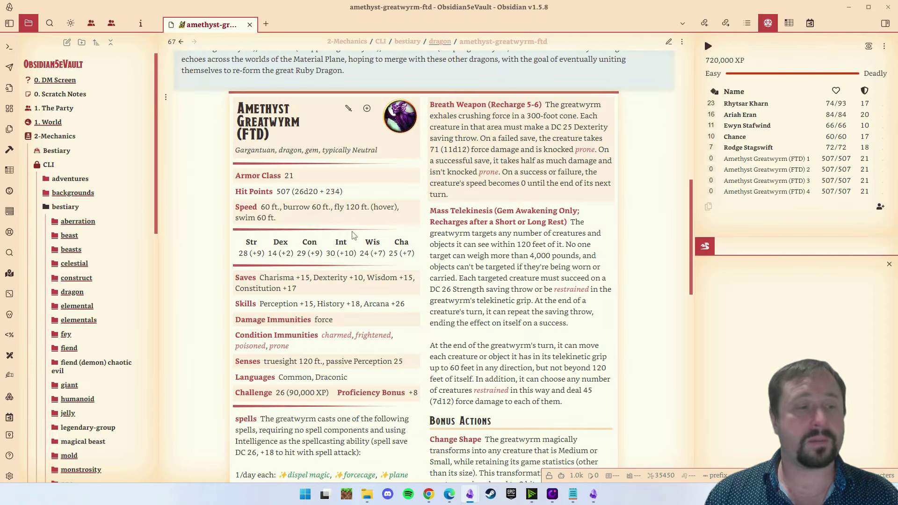
Step: Open the Fantasy Statblocks settings and review the choices for Default Layout, leaving Basic 5e Layout selected
left_click(9, 476)
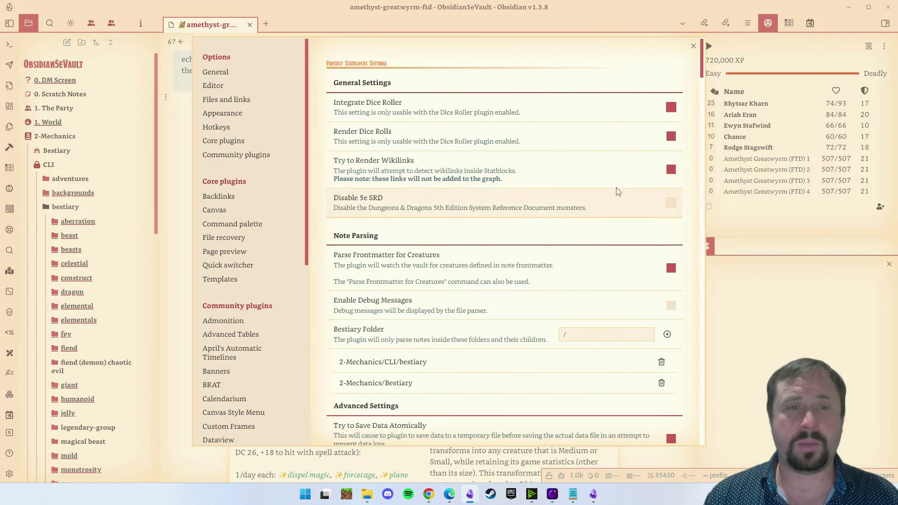
scroll(618, 191, "down", 10)
left_click(599, 169)
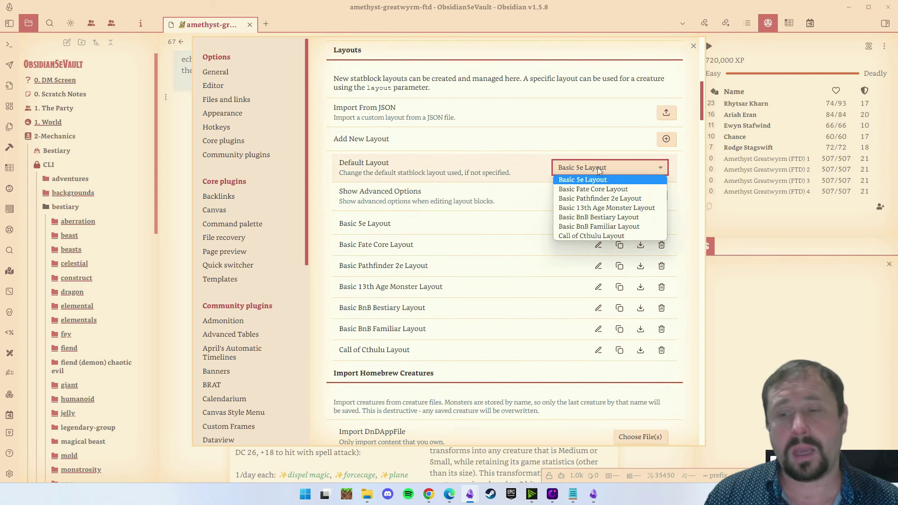
left_click(523, 173)
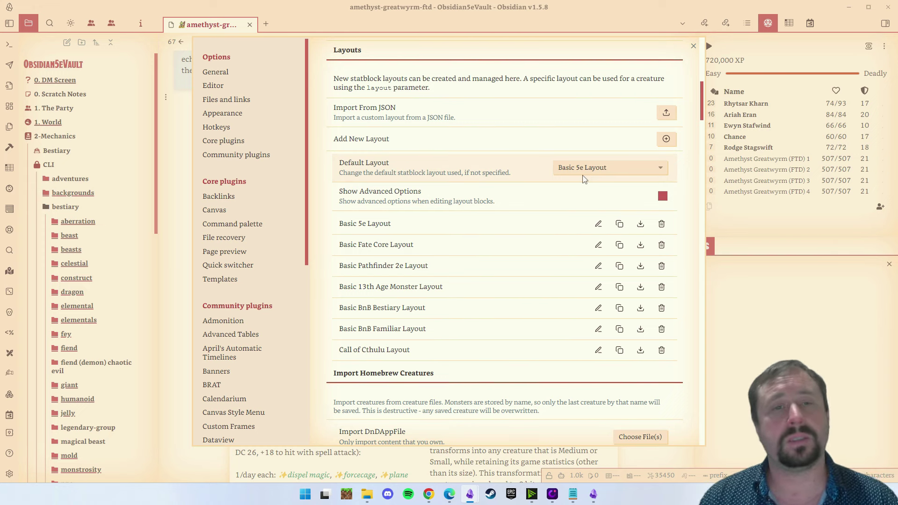
Step: Open the Basic 5e Layout for editing and review its blocks, default colors and dice parsing expressions
left_click(597, 225)
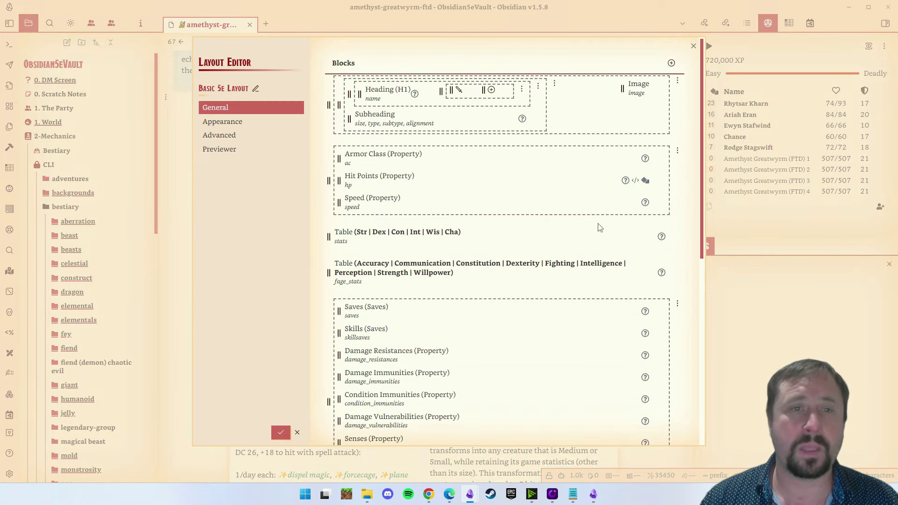
scroll(371, 201, "down", 5)
scroll(440, 225, "up", 5)
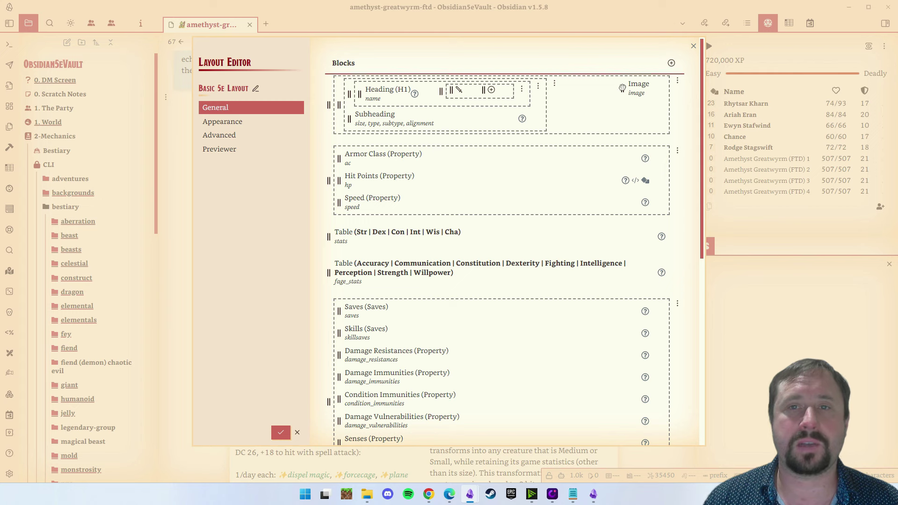
mouse_move(622, 88)
left_mouse_down()
mouse_move(576, 109)
mouse_move(626, 88)
left_mouse_up()
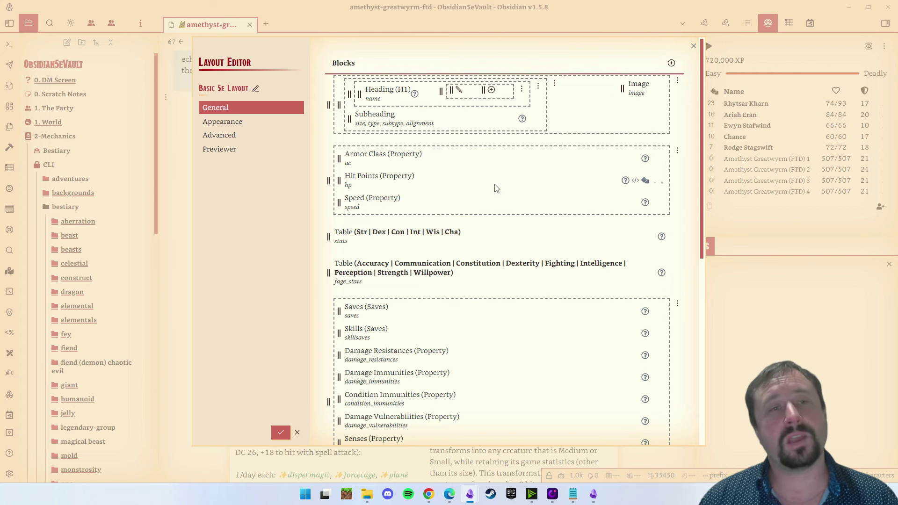
left_click(222, 121)
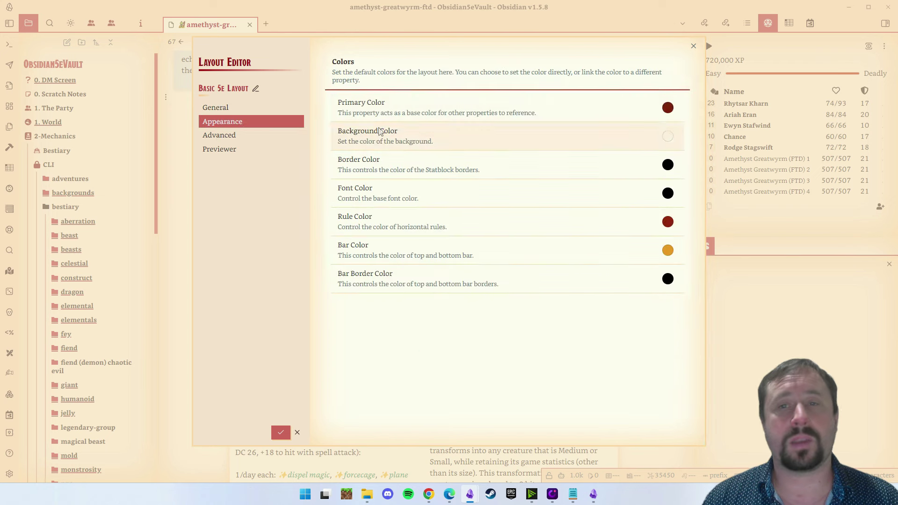
left_click(230, 136)
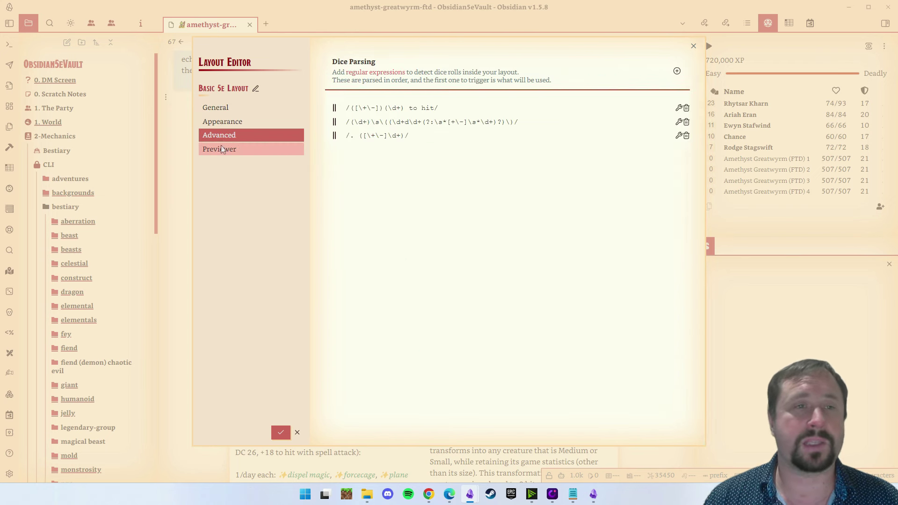
Step: Preview the Basic 5e Layout with the Adult Black Dragon creature and close the layout editor
left_click(234, 150)
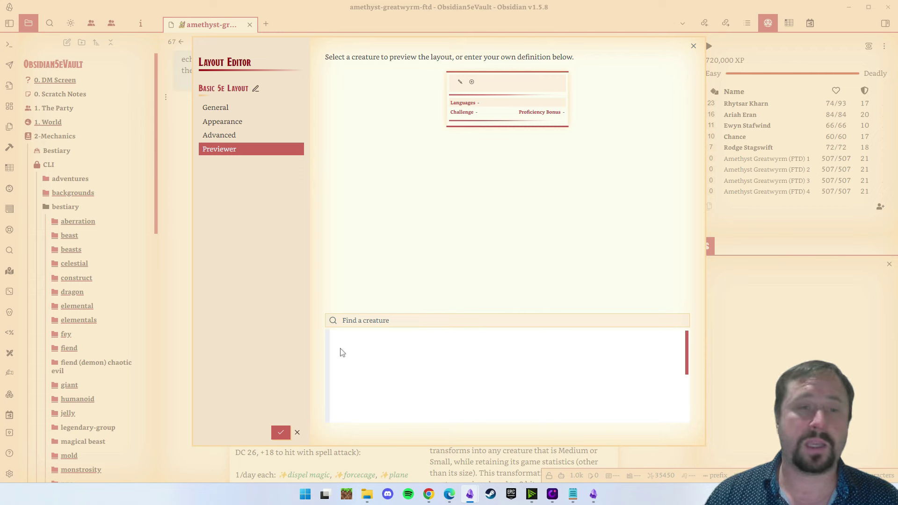
left_click(381, 320)
left_click(371, 363)
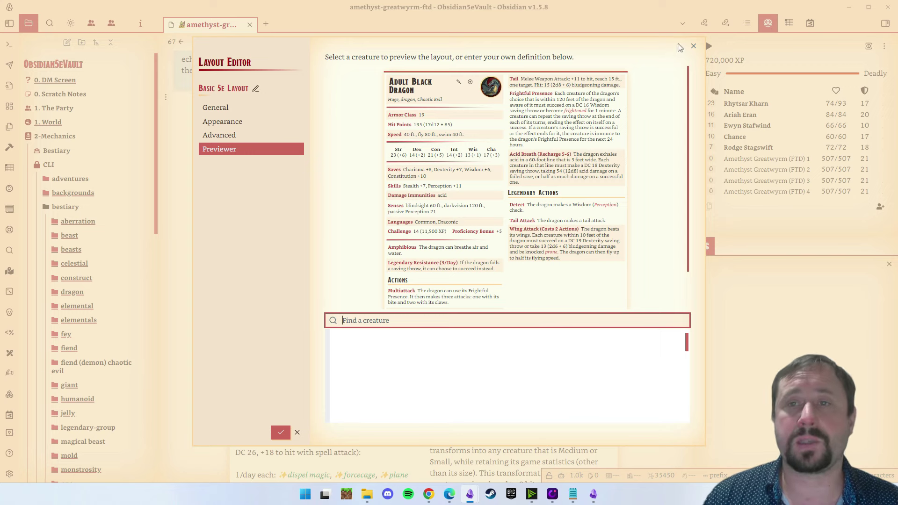
left_click(693, 46)
Step: Review the Import Homebrew Creatures options, from DnDAppFile and 5e.tools data to generic JSON data
scroll(585, 132, "down", 1)
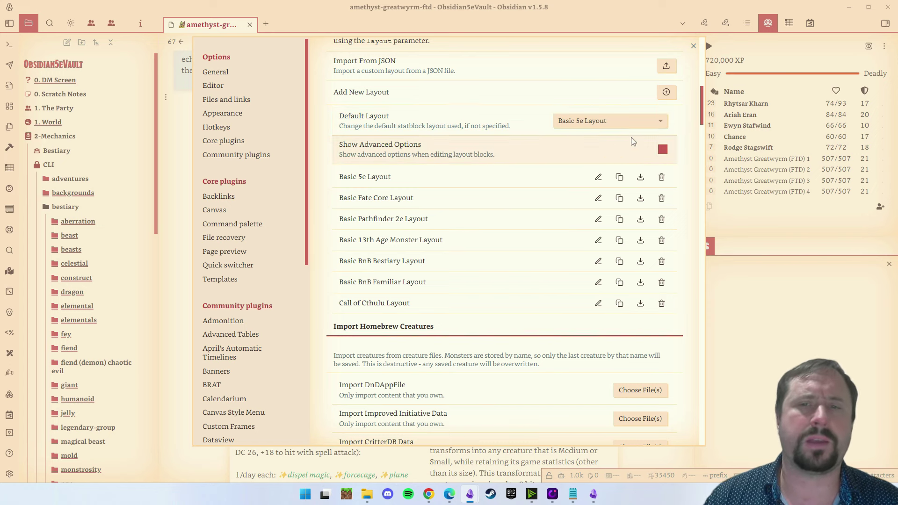
scroll(599, 140, "down", 1)
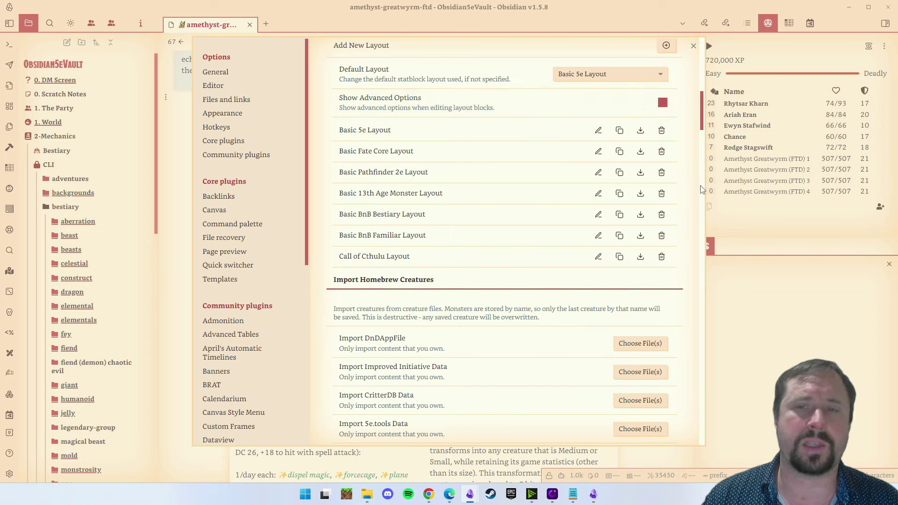
scroll(701, 189, "down", 2)
scroll(704, 187, "down", 1)
scroll(701, 183, "down", 1)
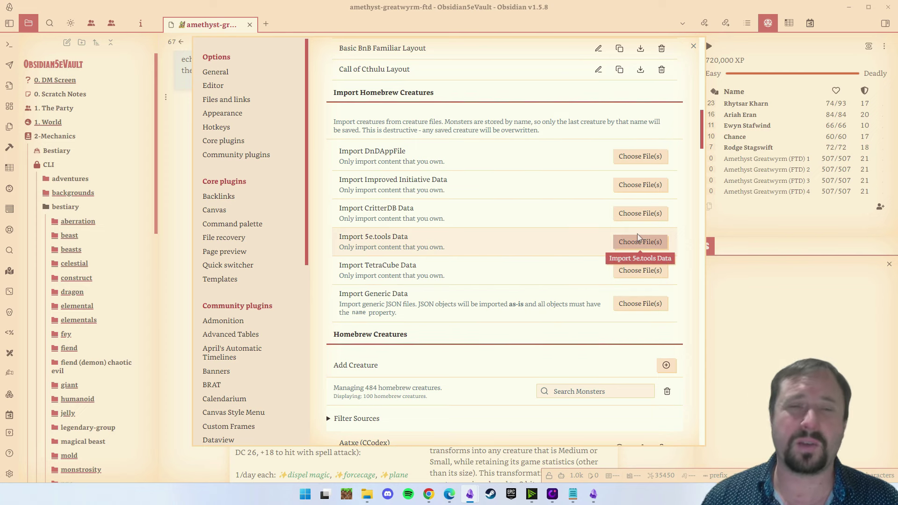
scroll(638, 238, "down", 3)
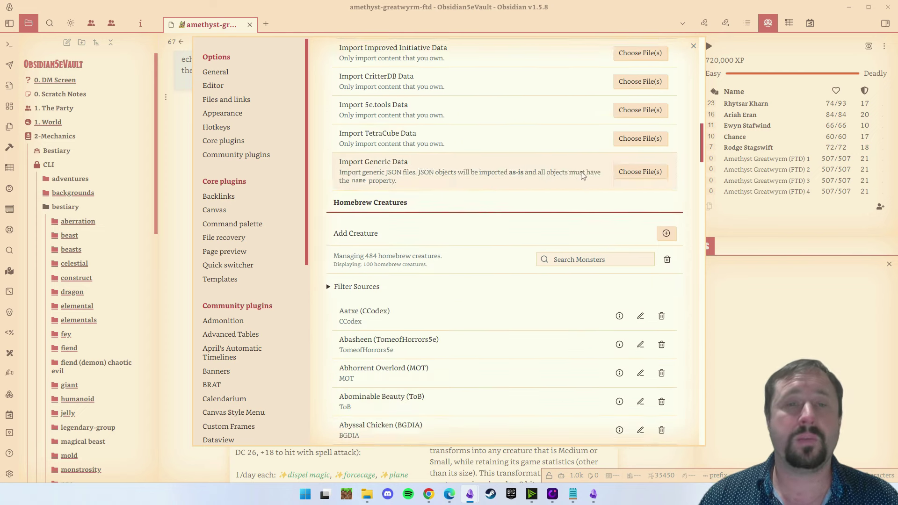
scroll(334, 123, "up", 3)
Step: Look through the Homebrew Creatures list with its search and source filter, and close the settings
scroll(453, 227, "down", 6)
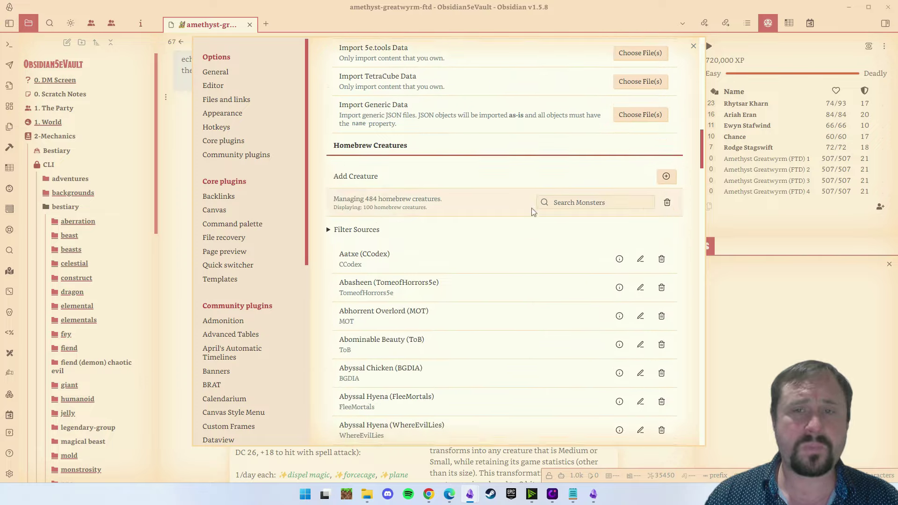
scroll(530, 193, "down", 5)
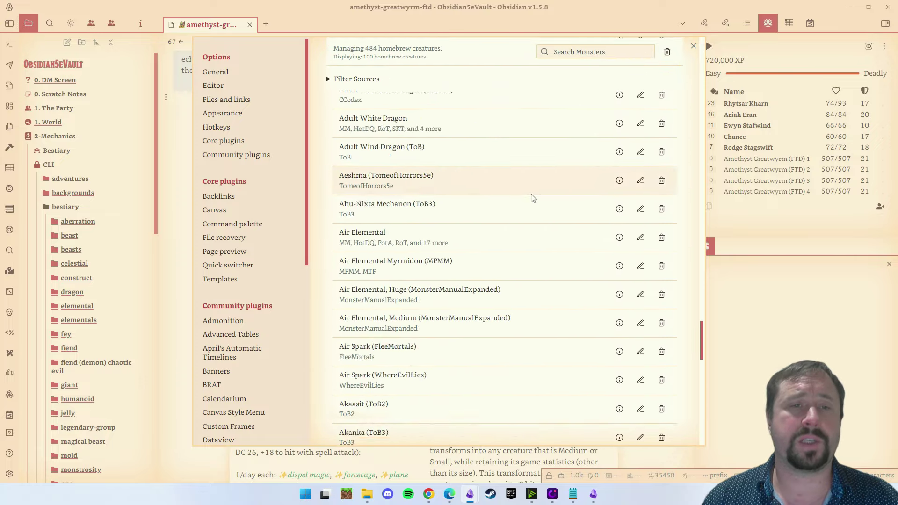
scroll(538, 227, "up", 10)
scroll(538, 228, "down", 5)
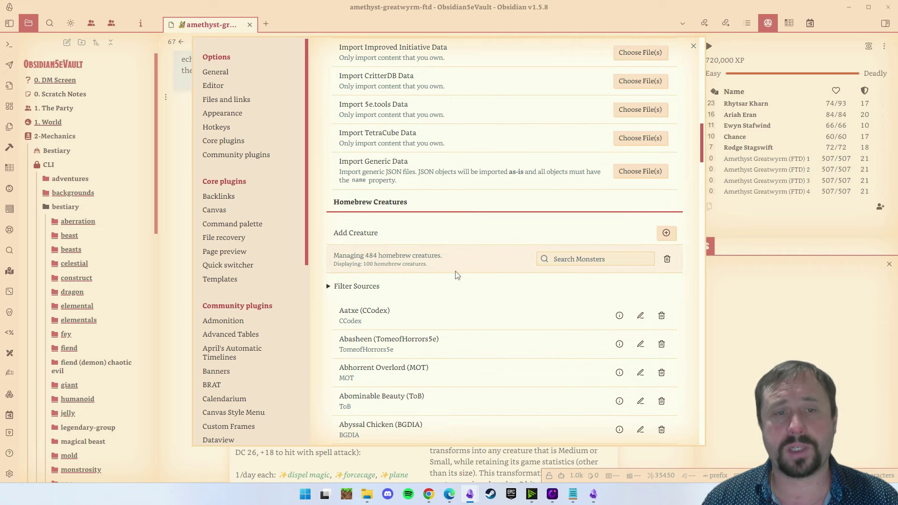
scroll(463, 259, "down", 1)
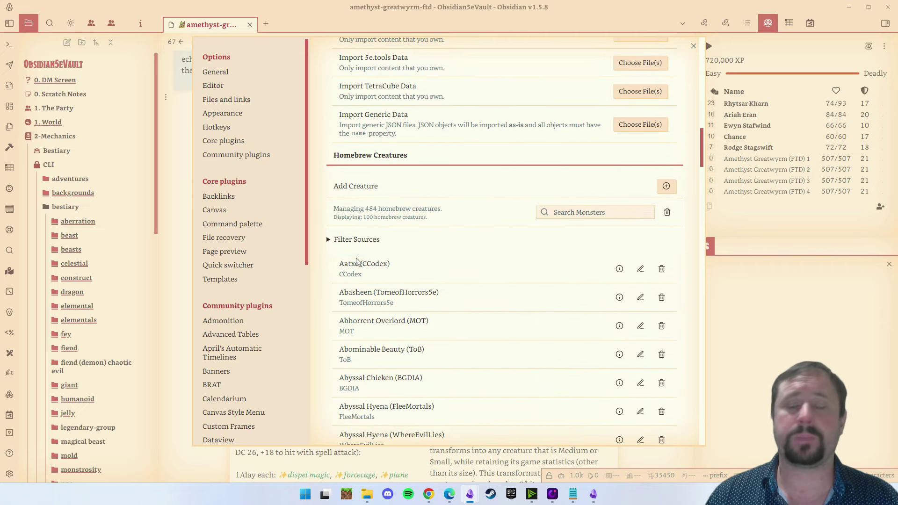
scroll(519, 267, "down", 2)
scroll(517, 258, "up", 12)
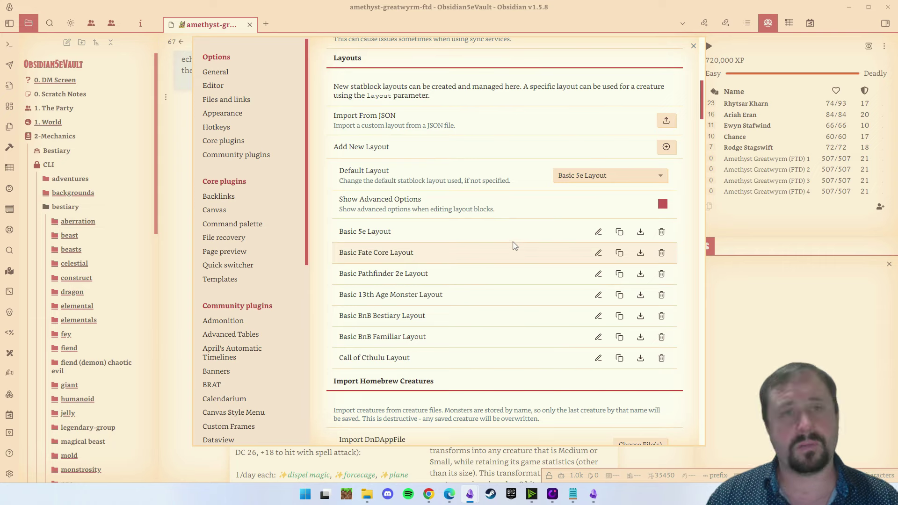
scroll(514, 246, "up", 10)
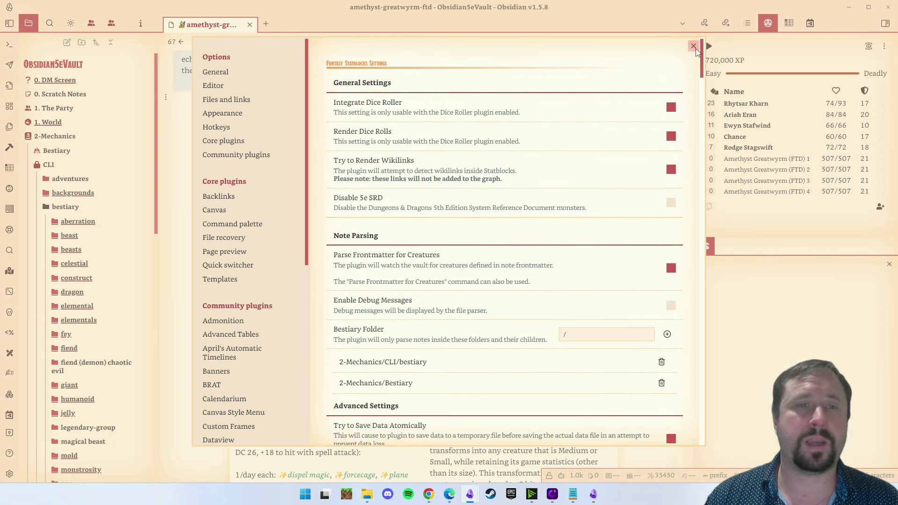
left_click(693, 45)
Step: Review the properties, description and rendered statblock of the amethyst-greatwyrm-ftd note
scroll(561, 252, "up", 2)
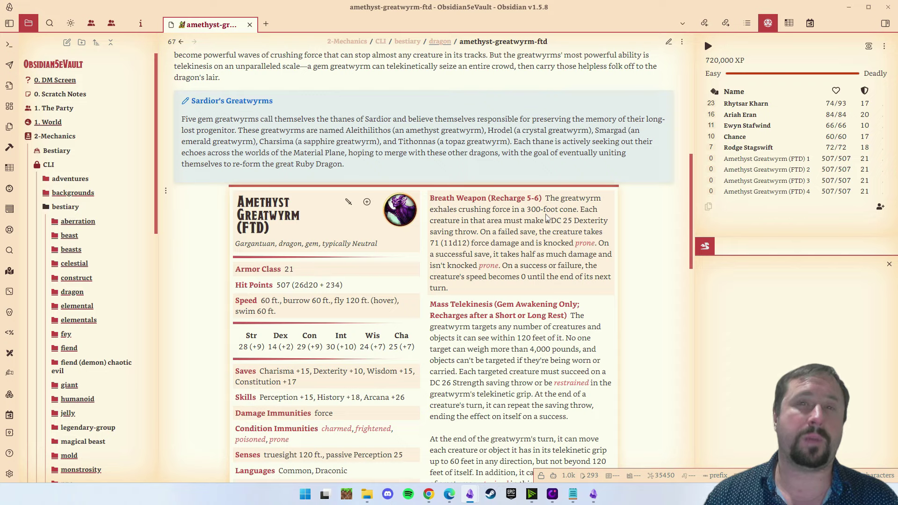
scroll(625, 210, "up", 8)
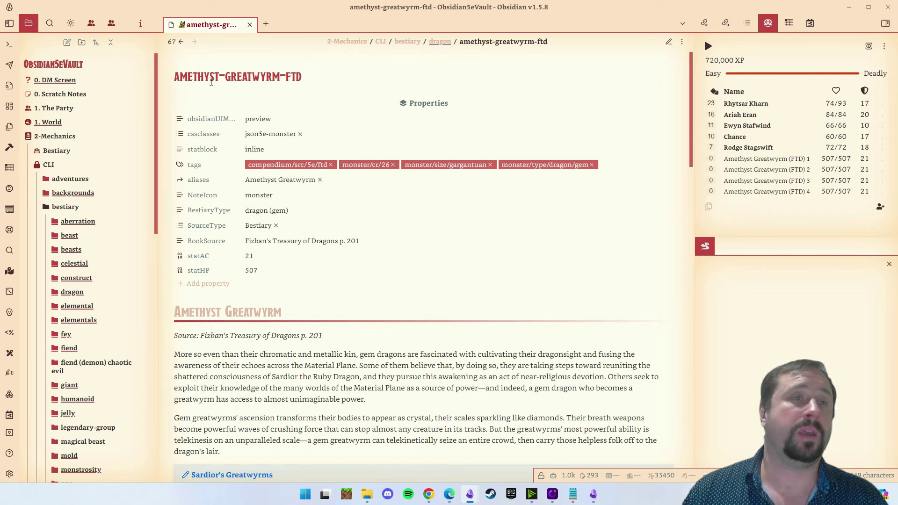
scroll(564, 105, "down", 10)
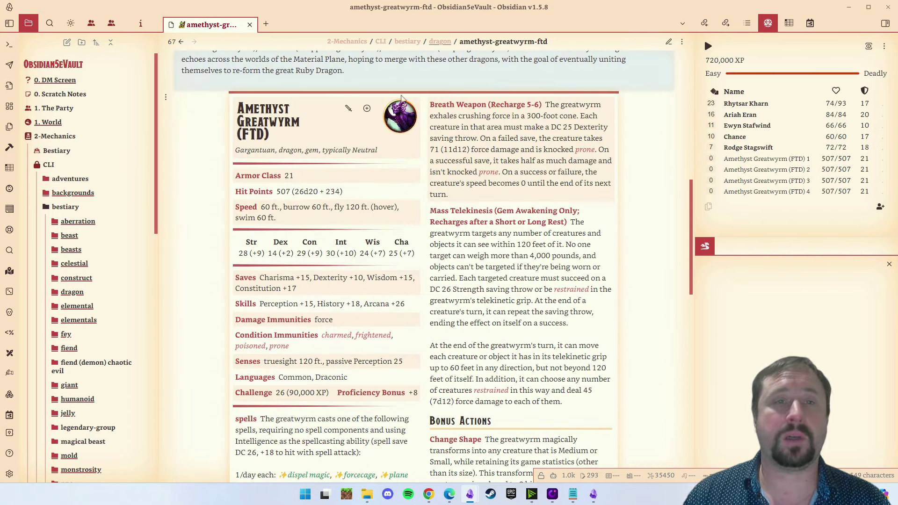
scroll(473, 261, "down", 5)
scroll(473, 261, "up", 5)
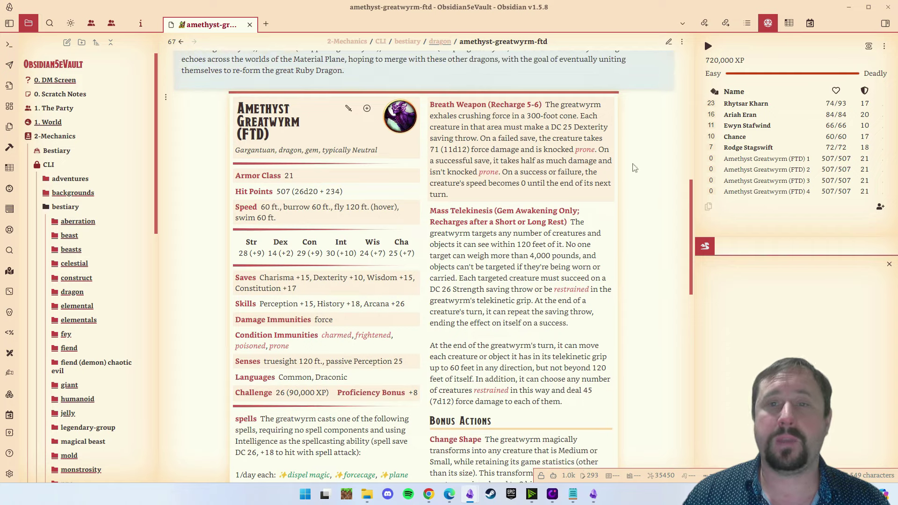
Step: Turn off Reading view for the amethyst-greatwyrm-ftd note and show the source code of its statblock
left_click(682, 42)
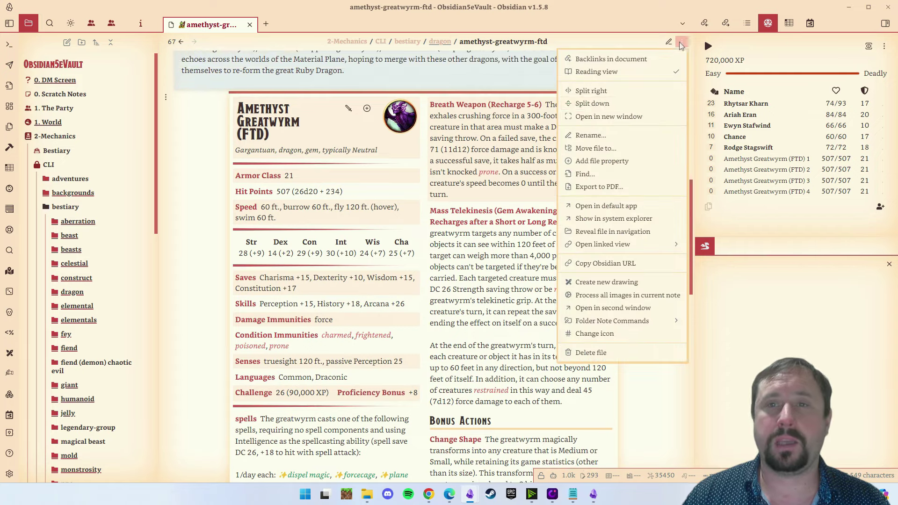
left_click(610, 73)
scroll(644, 224, "up", 8)
scroll(644, 224, "up", 6)
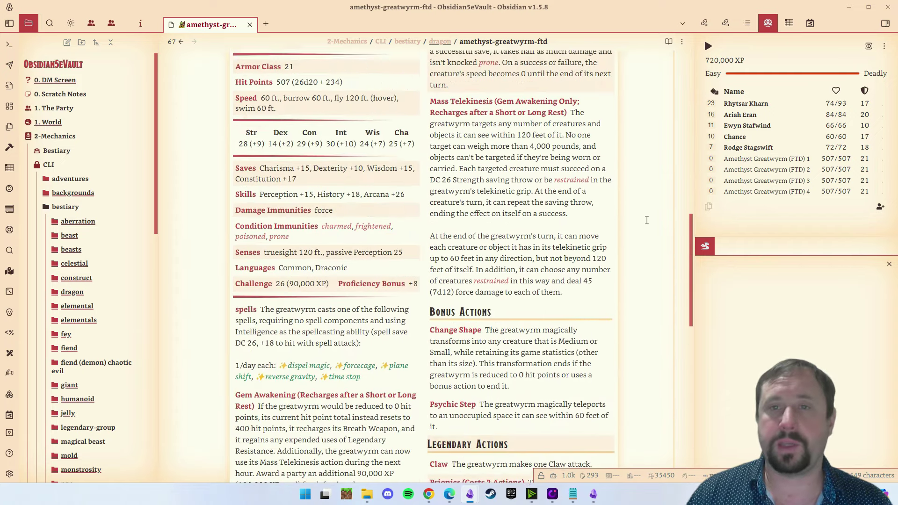
left_click(665, 151)
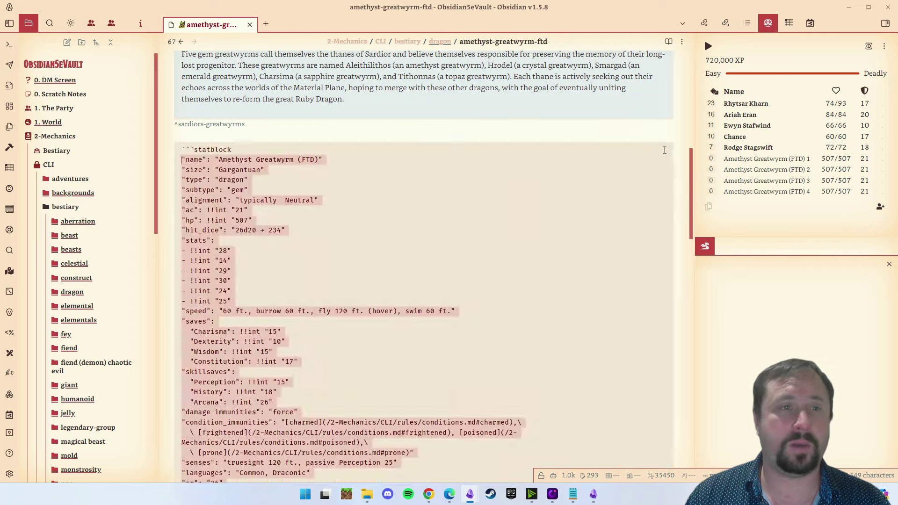
Step: Examine the Amethyst Greatwyrm's statblock code, highlighting its opening ```statblock line and the closing backticks
scroll(520, 203, "down", 6)
scroll(253, 166, "down", 13)
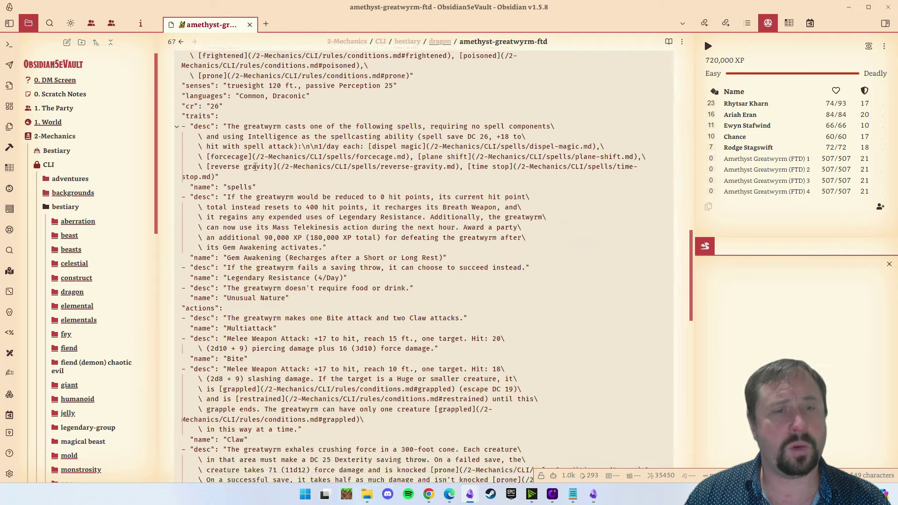
scroll(263, 175, "up", 15)
scroll(263, 175, "up", 5)
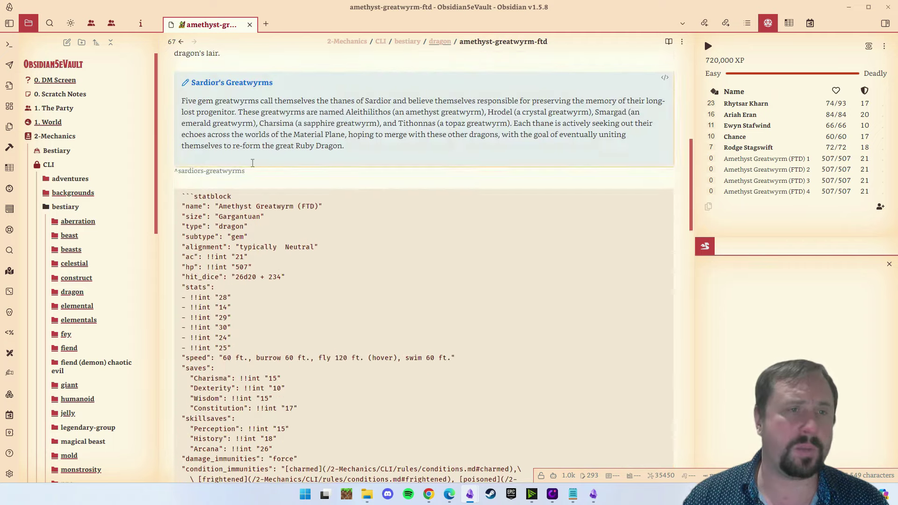
left_click_drag(232, 196, 177, 194)
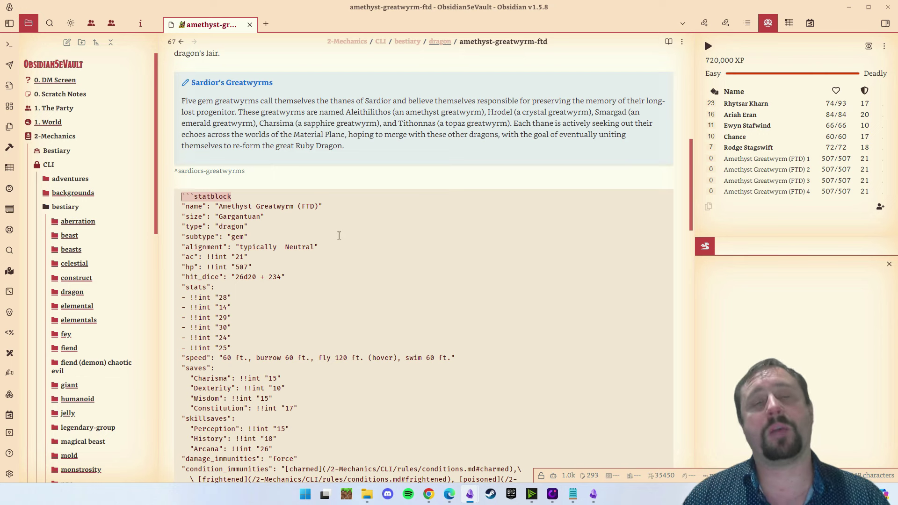
key("Left")
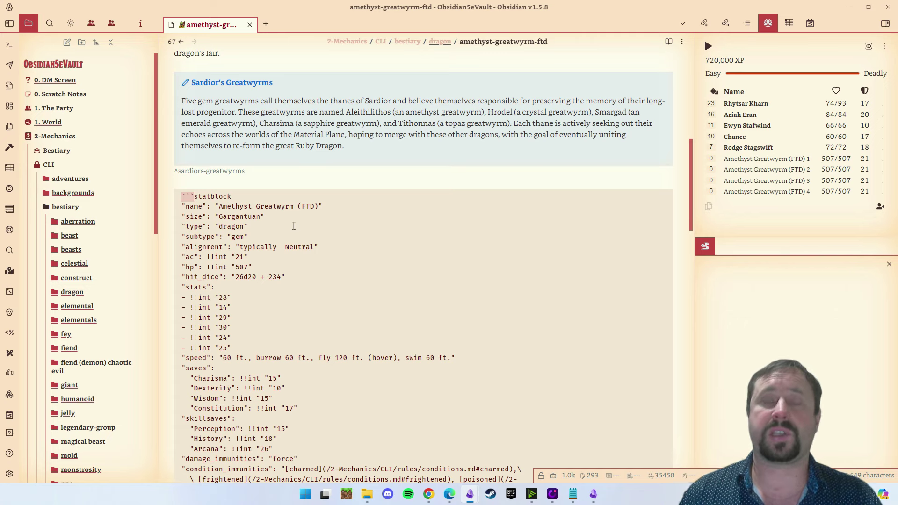
scroll(294, 226, "down", 20)
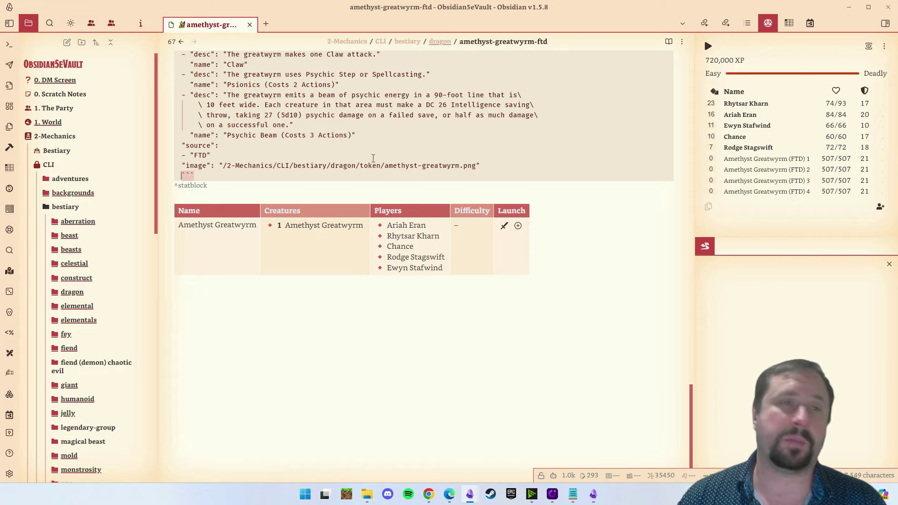
Step: Examine the start of the statblock code, highlighting its lines from the opening ```statblock down to the saves
scroll(373, 158, "up", 20)
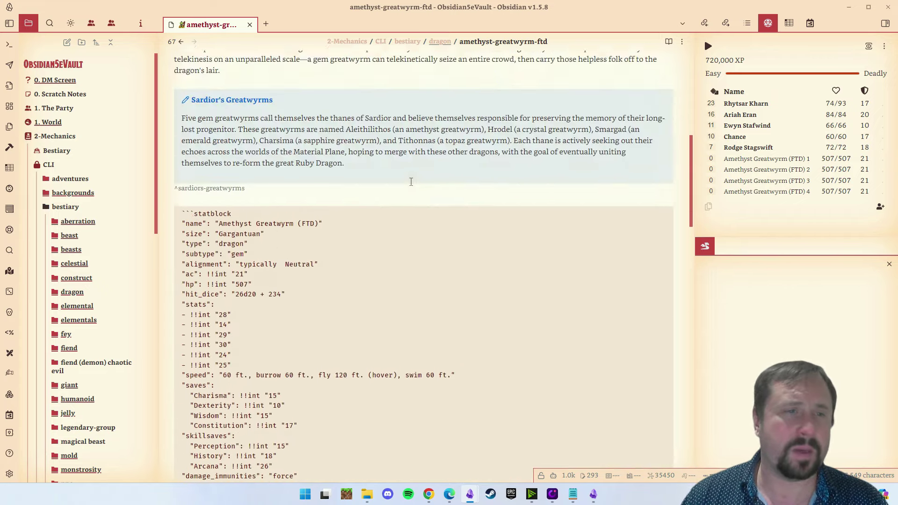
scroll(412, 182, "down", 4)
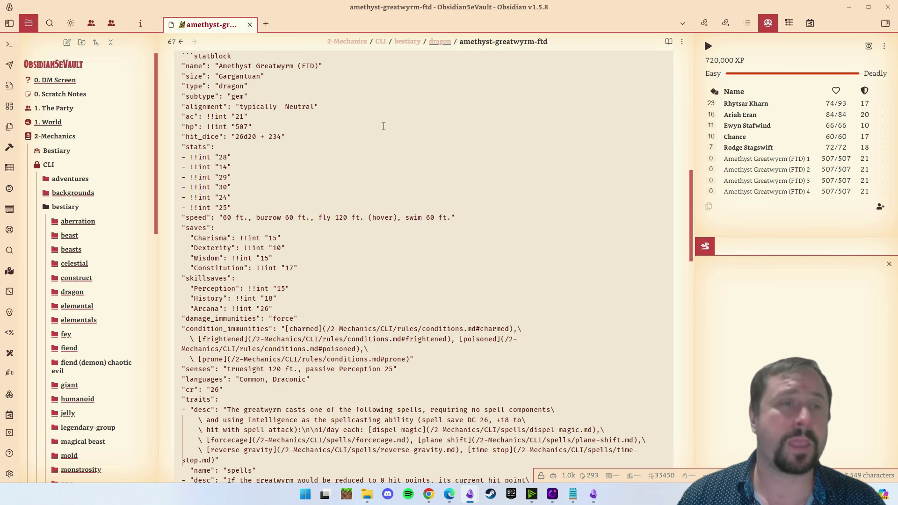
scroll(383, 127, "up", 1)
left_click_drag(186, 92, 360, 274)
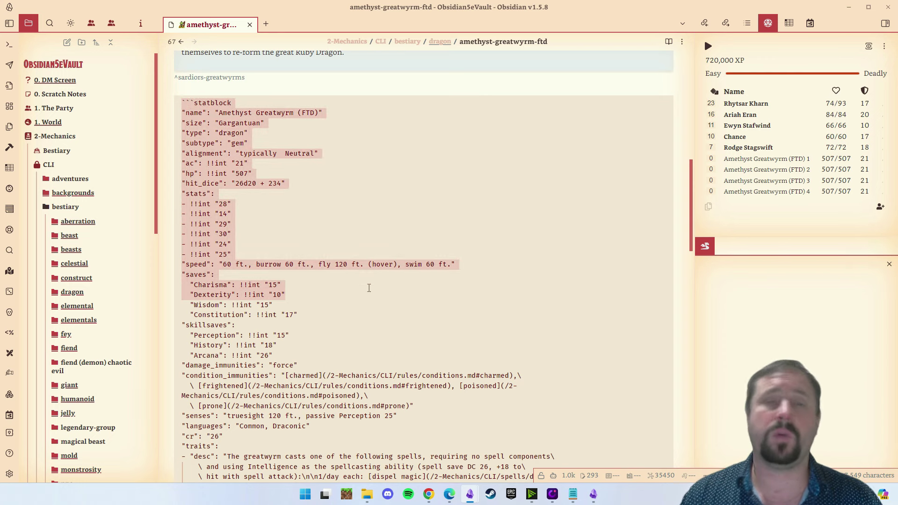
Step: Examine the traits section of the statblock code, highlighting the "spells" name and the trait entries below it
scroll(369, 288, "down", 8)
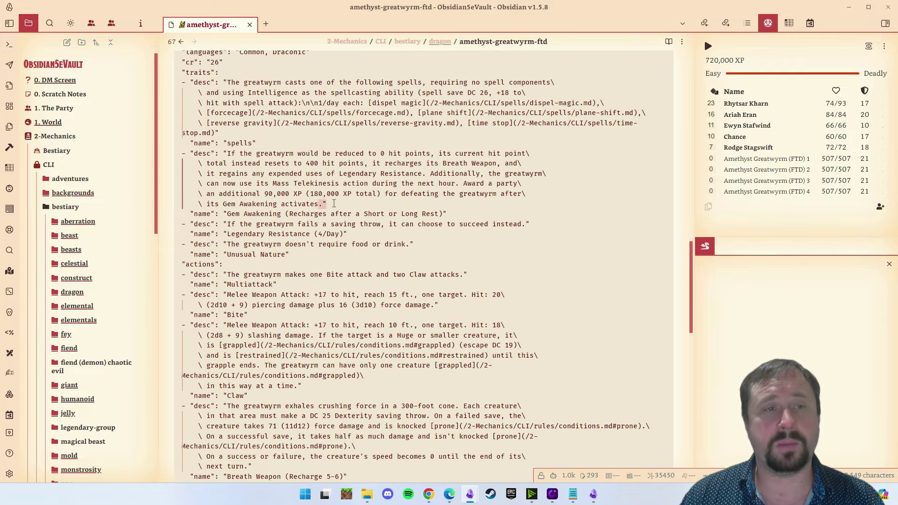
left_click_drag(328, 204, 291, 146)
left_click(291, 146)
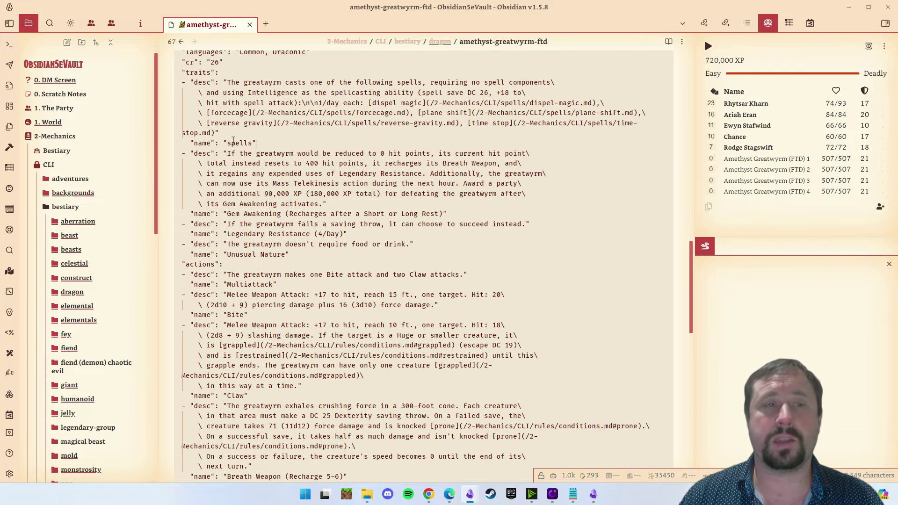
double_click(239, 143)
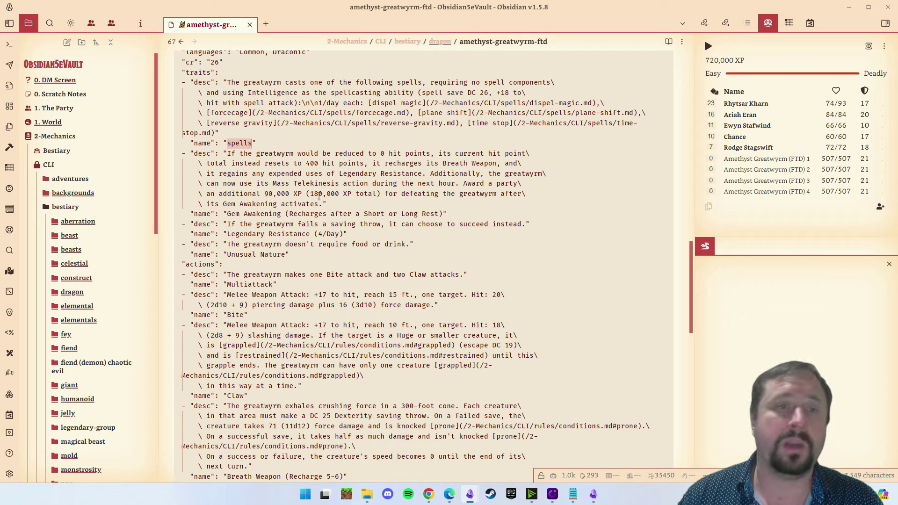
left_click_drag(328, 205, 180, 154)
left_click(326, 258)
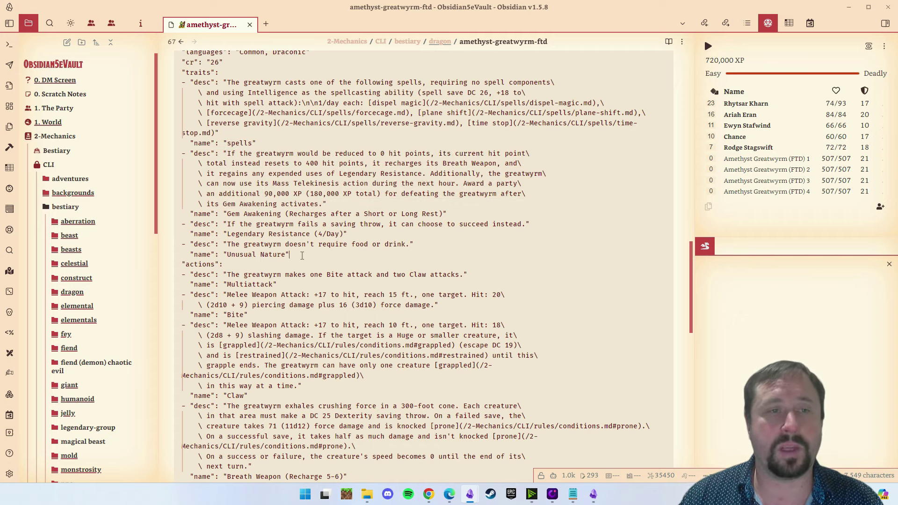
left_click_drag(302, 256, 174, 217)
left_click(424, 154)
scroll(424, 153, "down", 10)
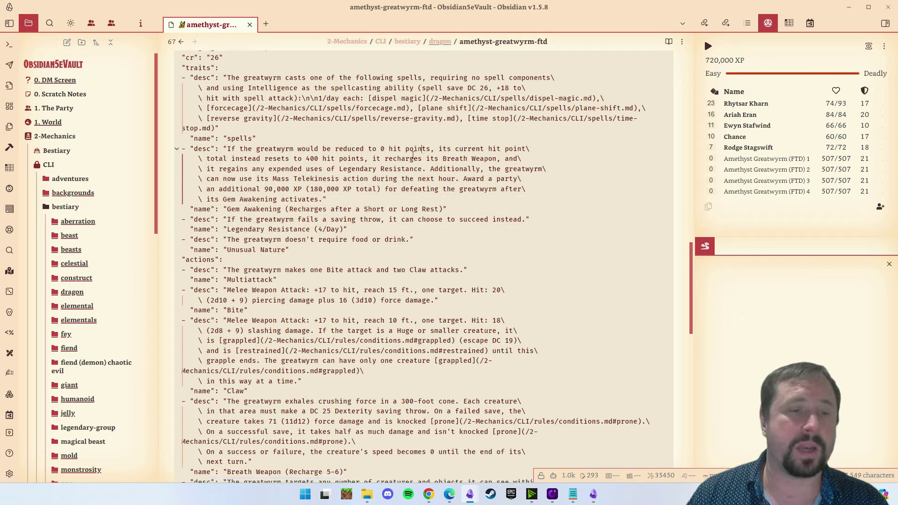
Step: Leave the code block by placing the cursor in the note's description text, so the Amethyst Greatwyrm statblock renders
scroll(500, 188, "up", 10)
scroll(500, 188, "up", 15)
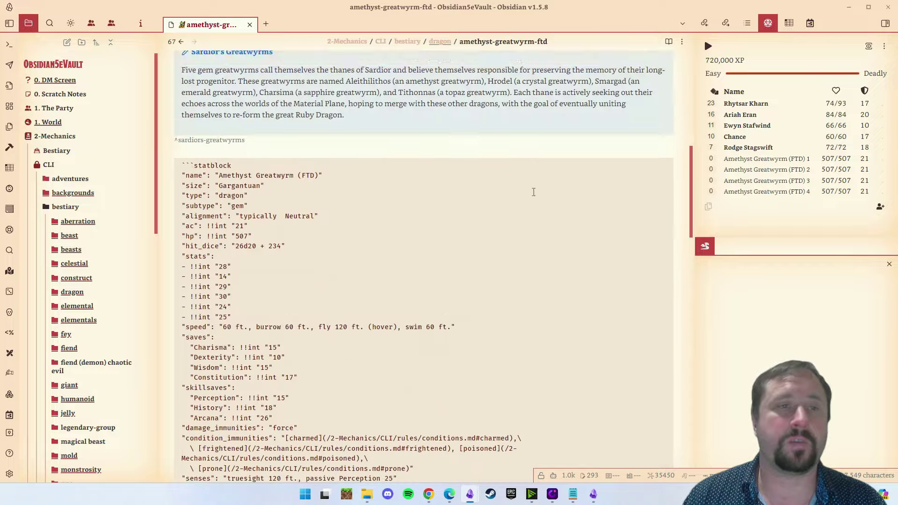
scroll(535, 195, "down", 8)
left_click(403, 145)
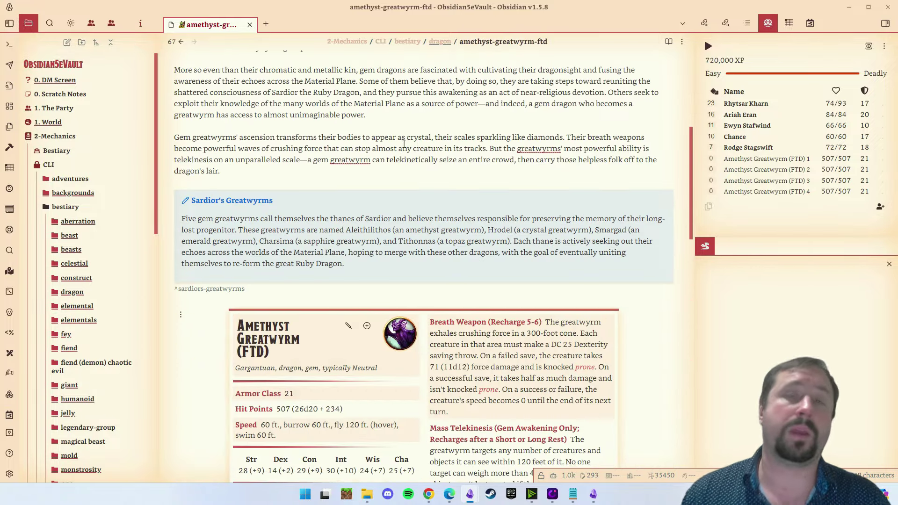
Step: Review the note's properties, including the statblock: inline entry, and the description and rendered statblock below them
scroll(404, 142, "up", 8)
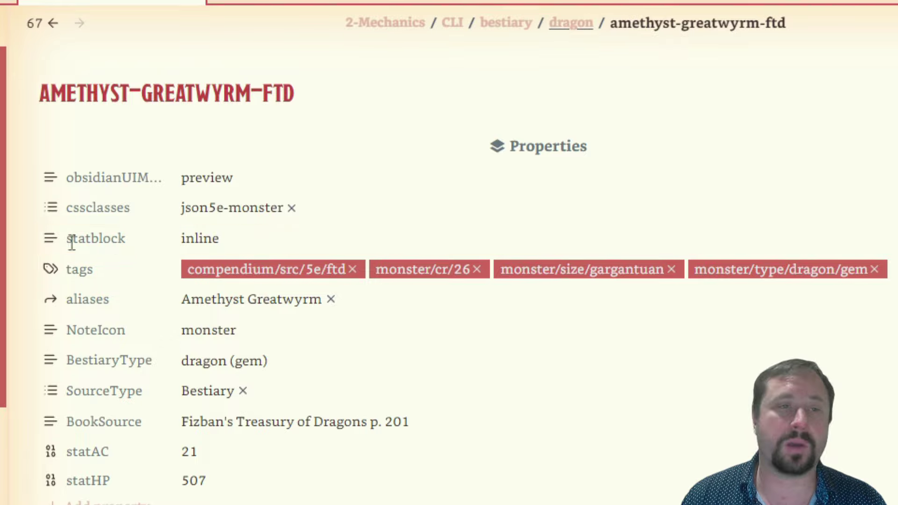
scroll(652, 353, "down", 2)
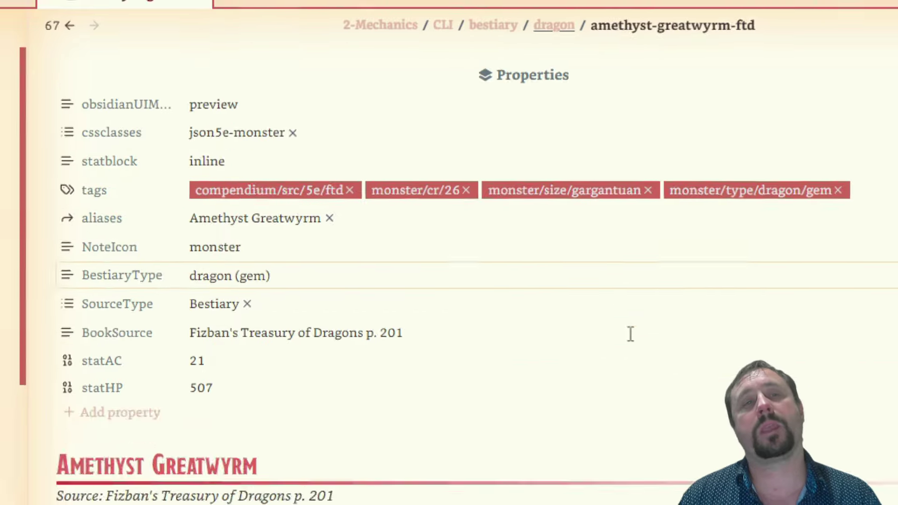
scroll(631, 334, "down", 4)
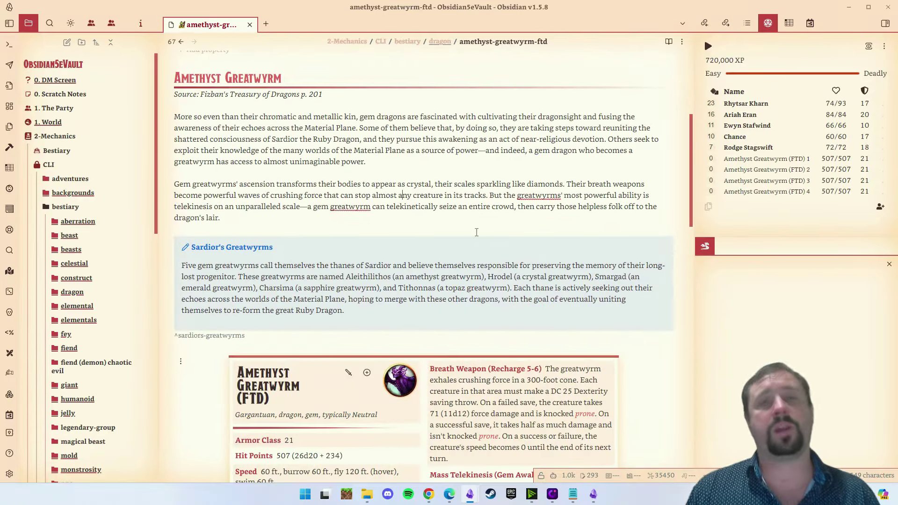
scroll(477, 233, "down", 6)
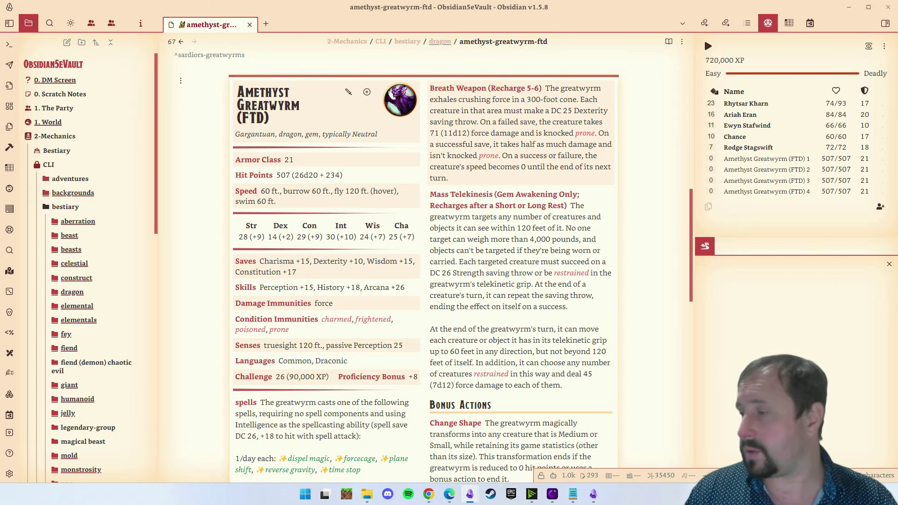
Step: Switch to Chrome and open the website obsidianttrpgtutorials.com
key("alt+Tab")
key("alt+Tab")
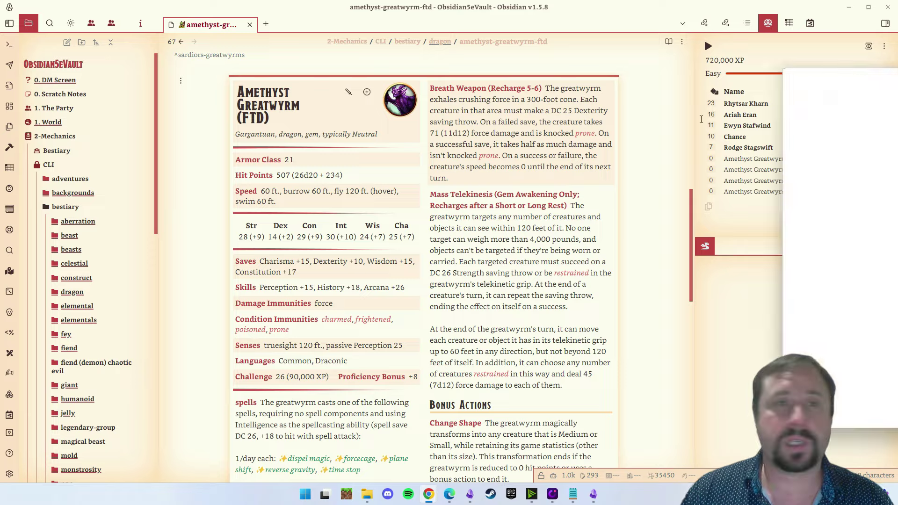
key("alt+Tab")
left_click(196, 30)
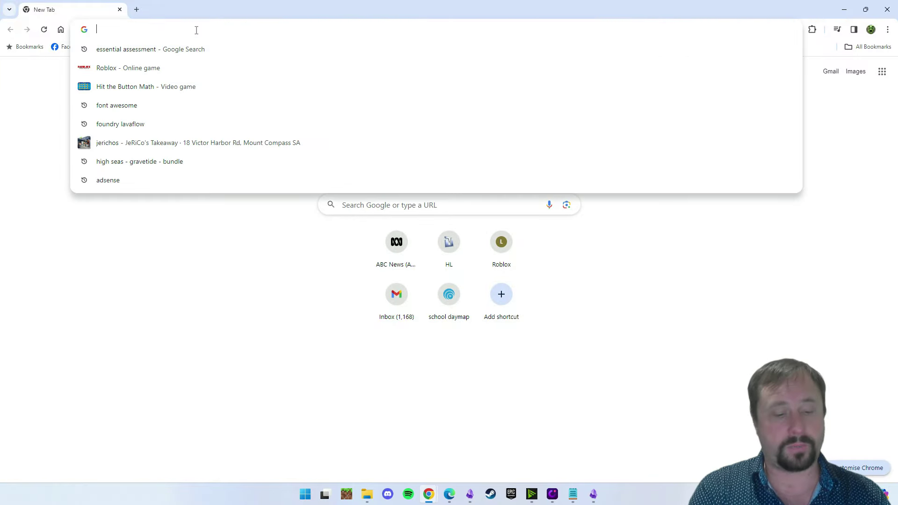
type("obsidianttrpgtutorials.com")
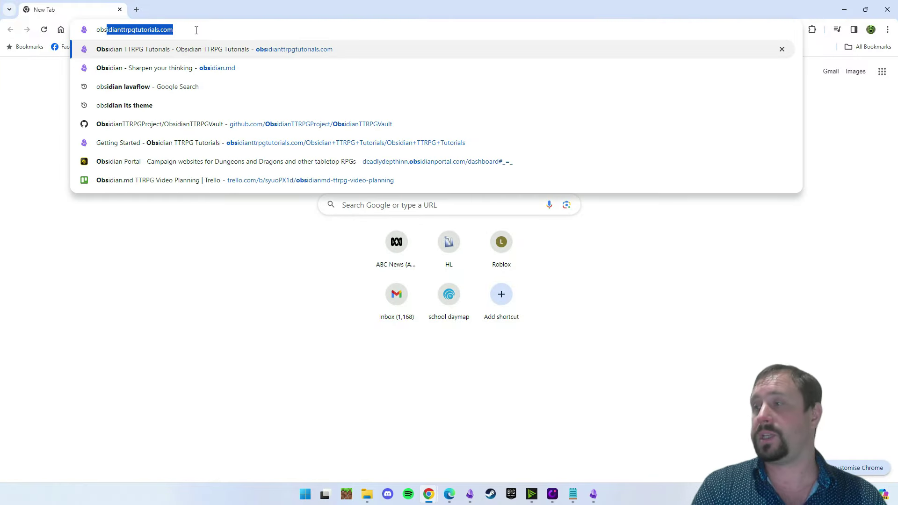
key("Return")
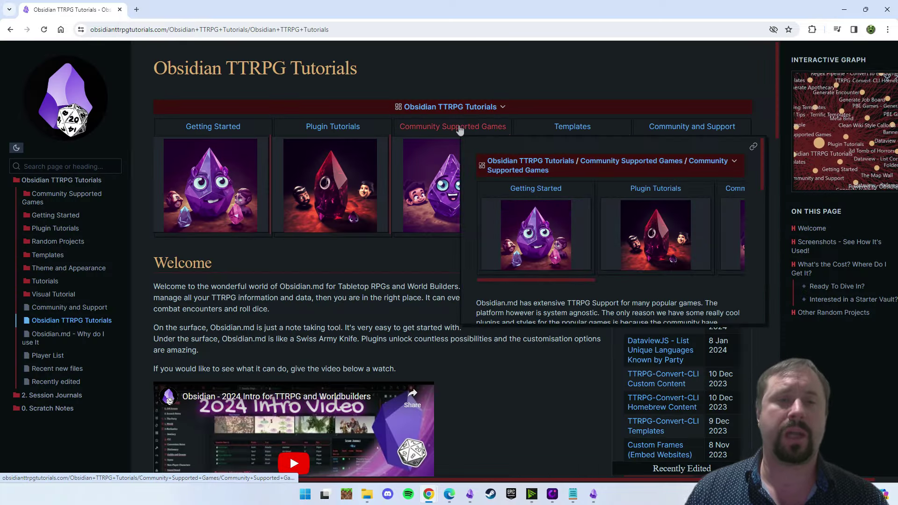
Step: Open the Community Supported Games page and look through the game systems it lists
left_click(460, 131)
scroll(523, 298, "down", 5)
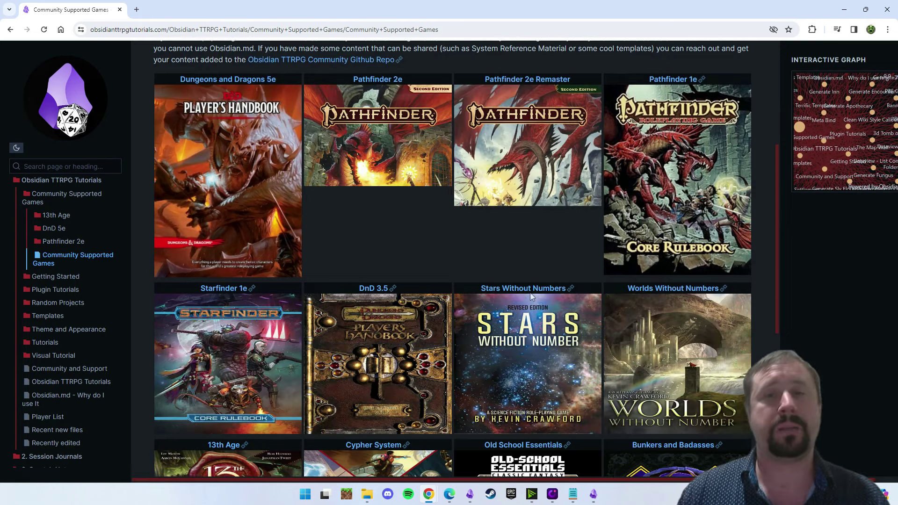
scroll(531, 297, "down", 2)
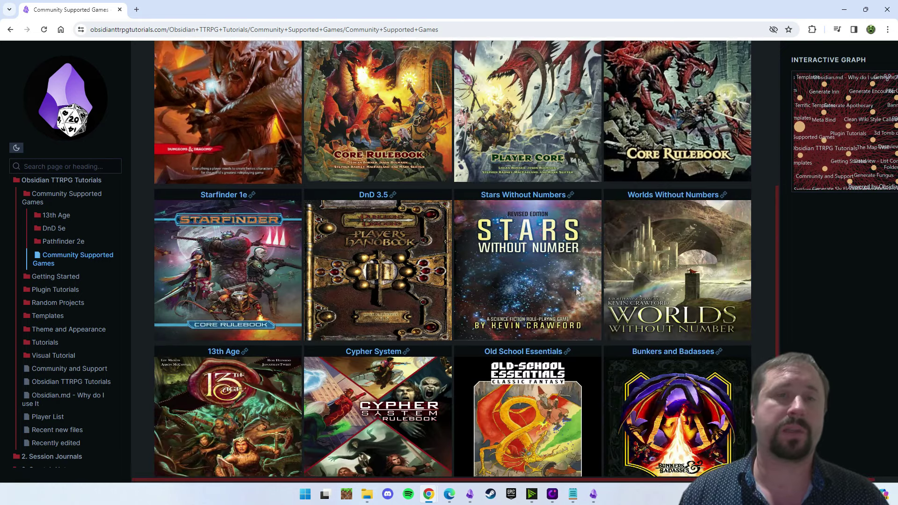
scroll(571, 292, "up", 3)
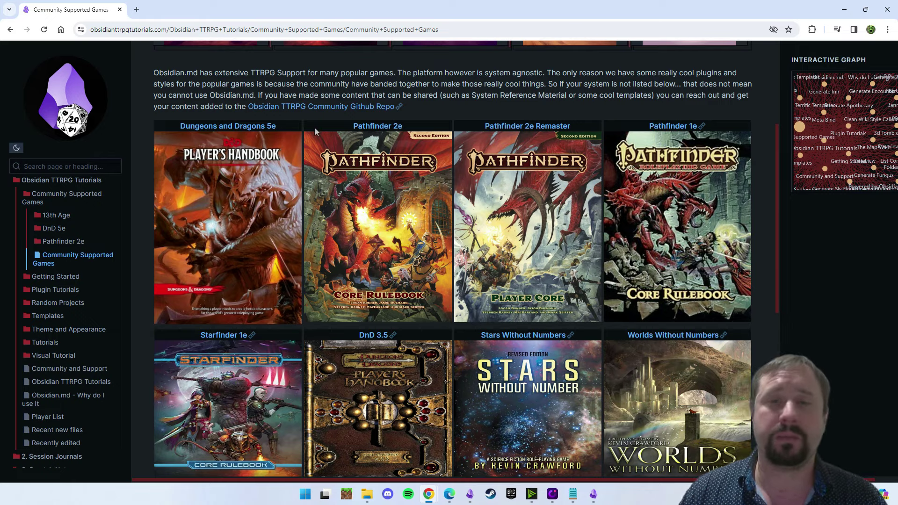
Step: Open the Dungeons and Dragons 5e page and expand the "Import Using TTRPG-Convert-CLI" section under Import Content
left_click(262, 126)
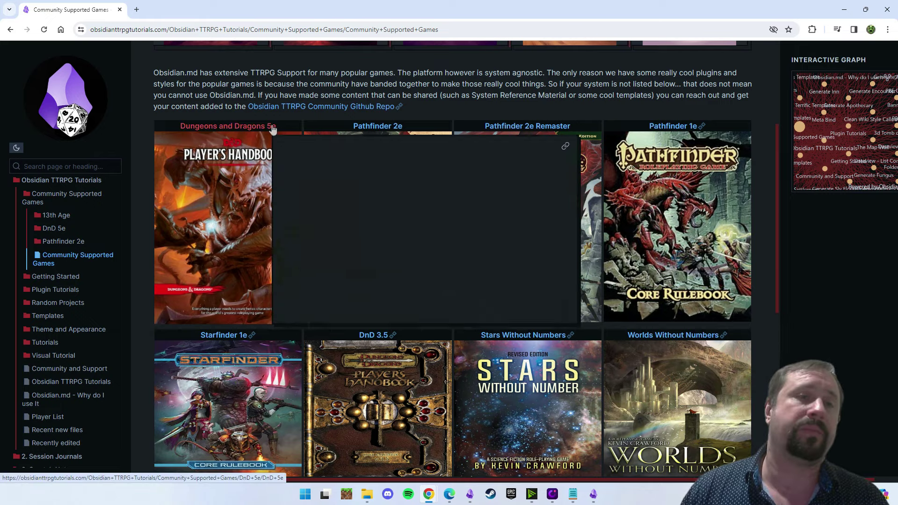
scroll(466, 263, "down", 6)
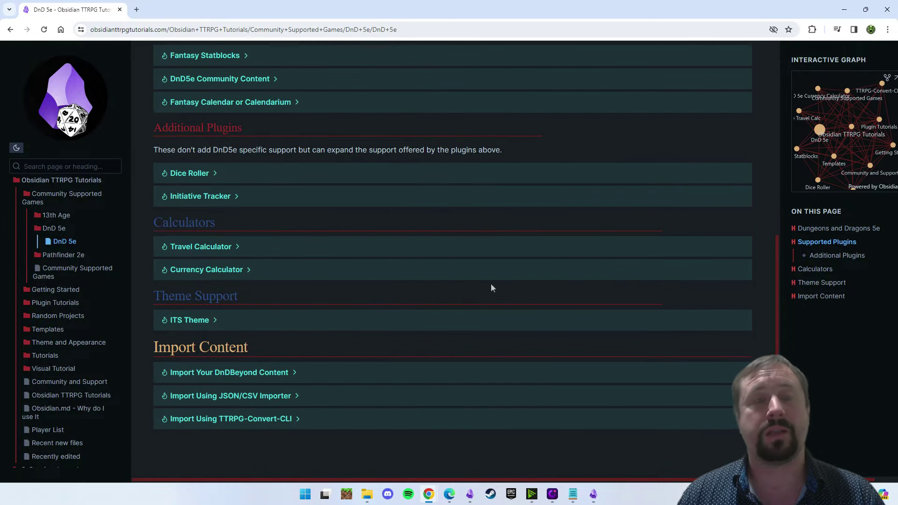
left_click(236, 424)
scroll(411, 299, "down", 1)
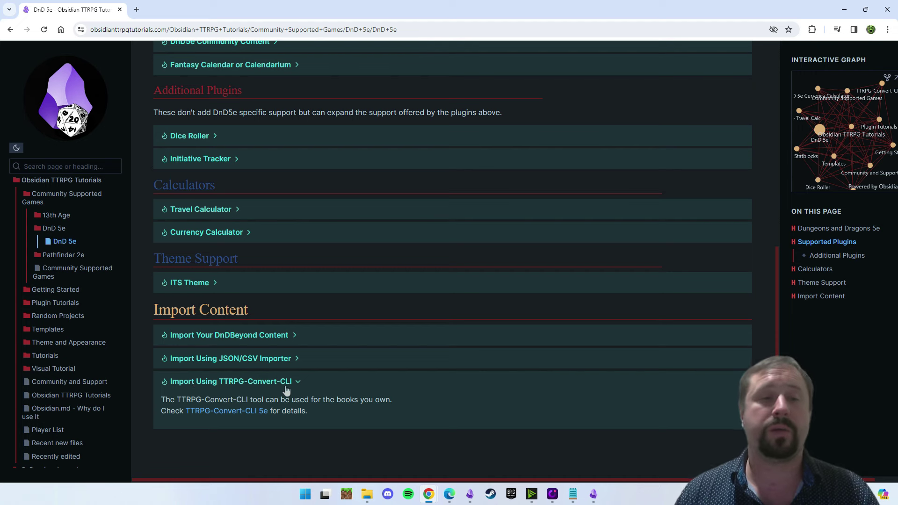
left_click(167, 381)
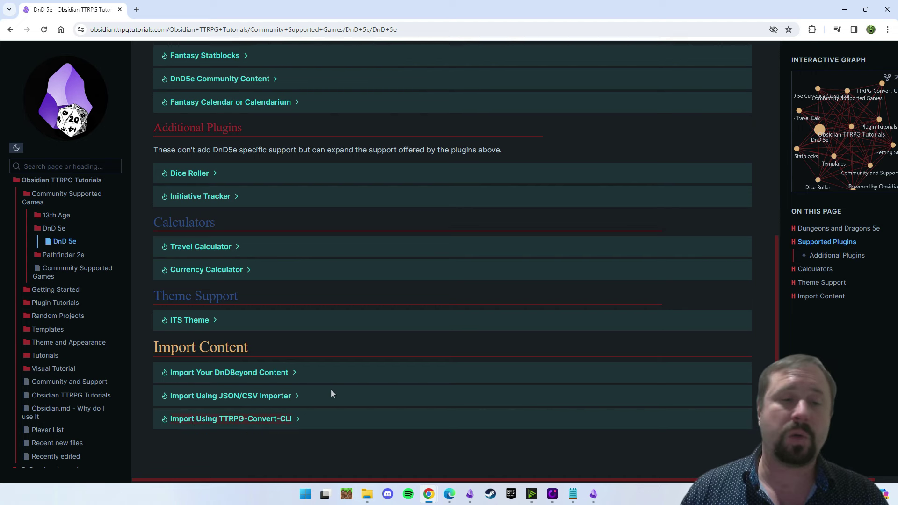
left_click(299, 420)
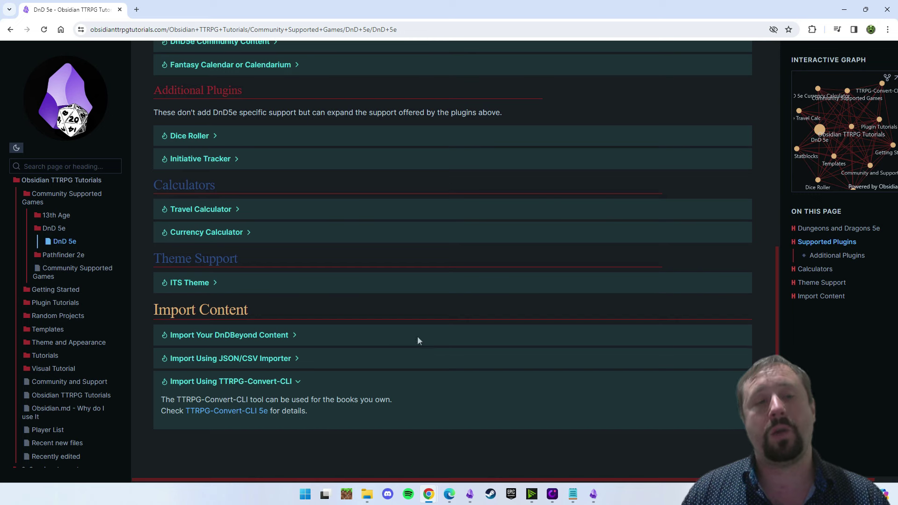
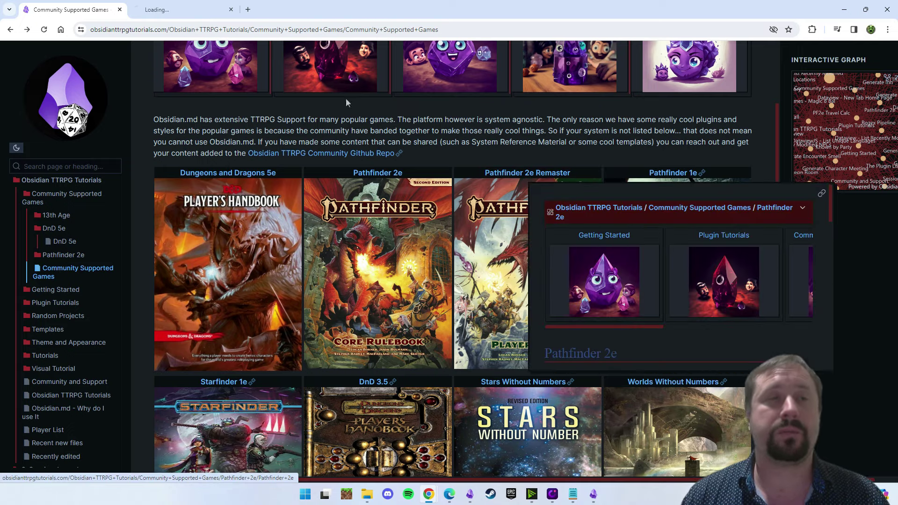
Step: Open the Pathfinder 2e Remaster link in a new tab and check the PF2e Remaster "Currently Recommended Approach" section
middle_click(529, 174)
left_click(154, 8)
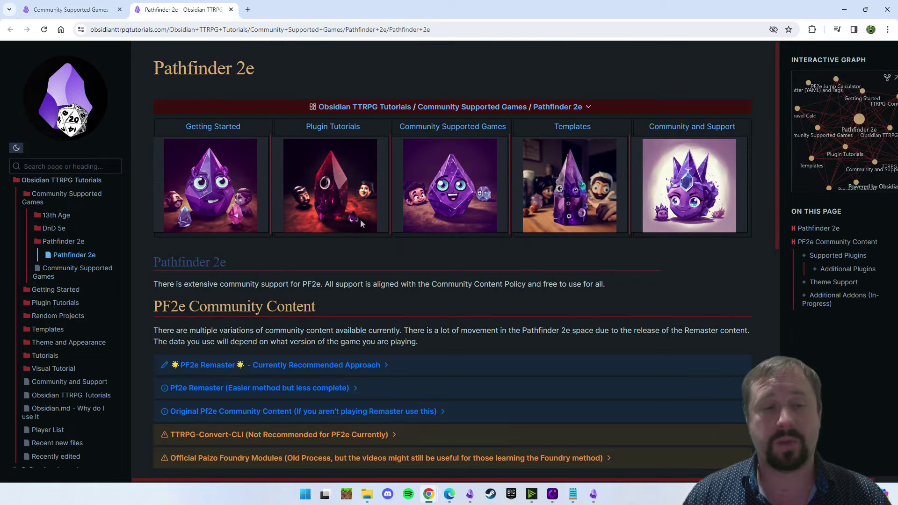
scroll(509, 236, "down", 3)
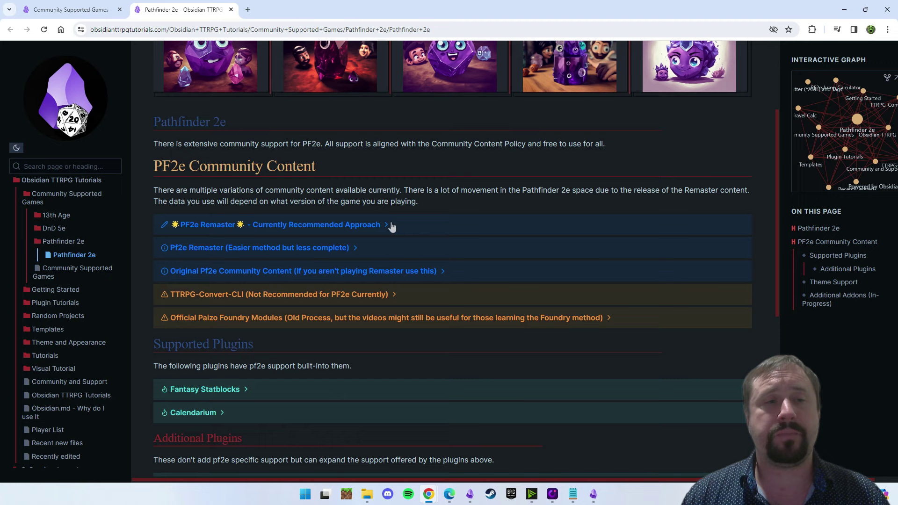
left_click(428, 225)
left_click(424, 229)
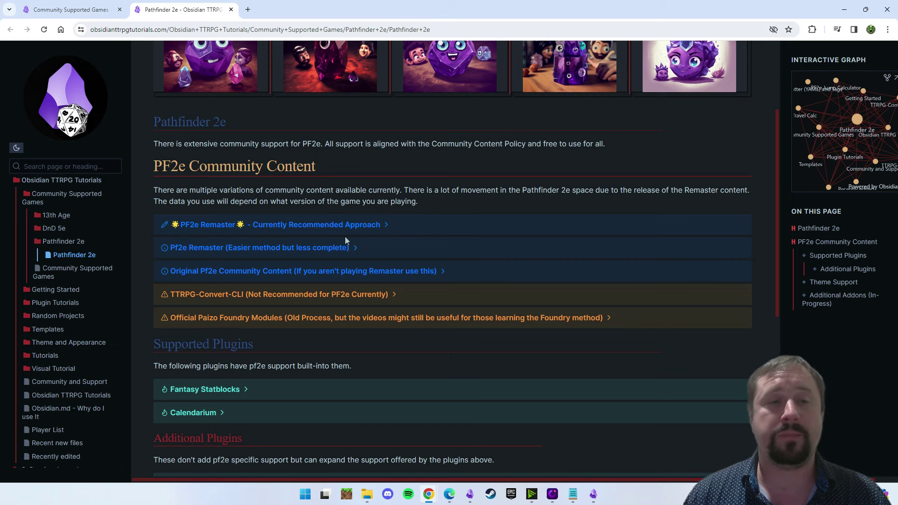
Step: Review the "Pf2e Remaster (Easier method but less complete)" section, collapse it, and expand the "Currently Recommended Approach" section
left_click(347, 251)
left_click(371, 250)
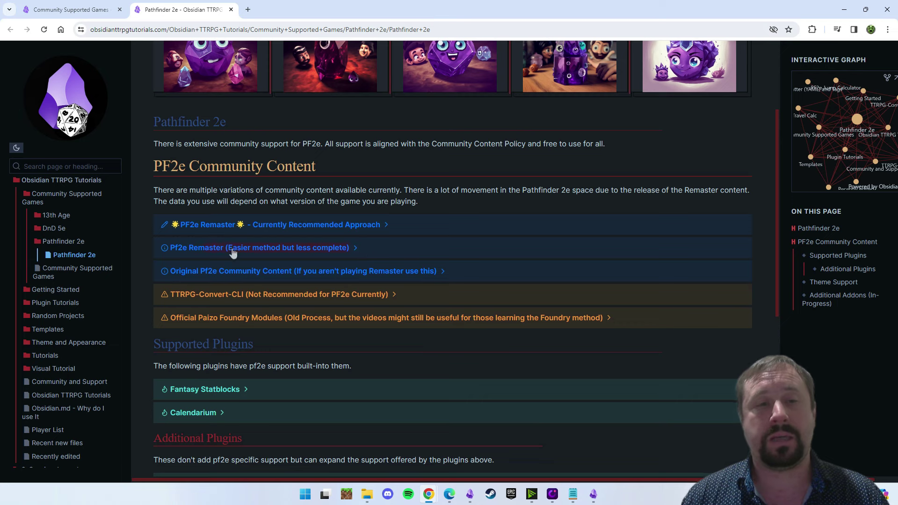
left_click(169, 249)
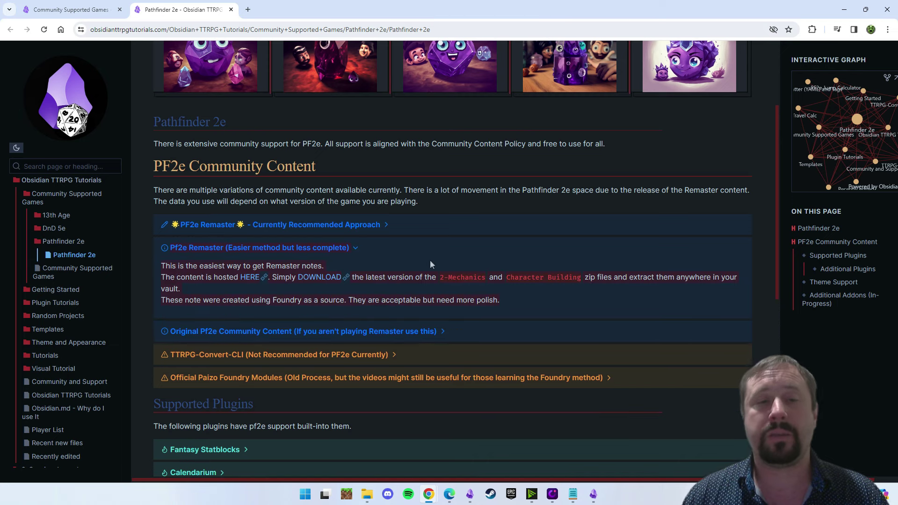
left_click(368, 249)
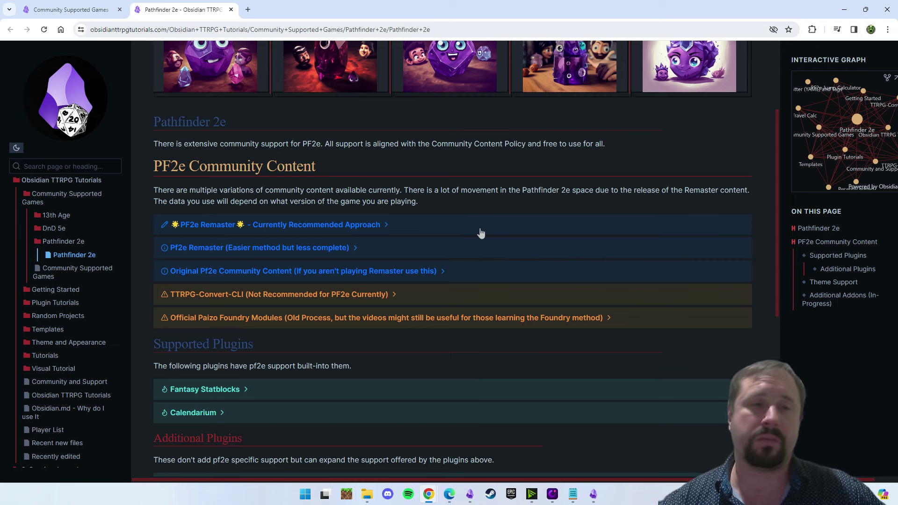
left_click(215, 248)
left_click(378, 249)
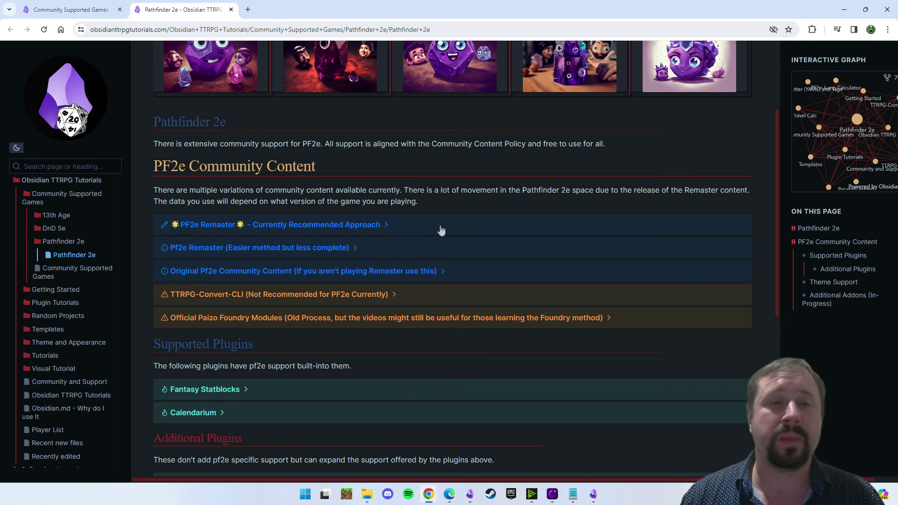
left_click(396, 225)
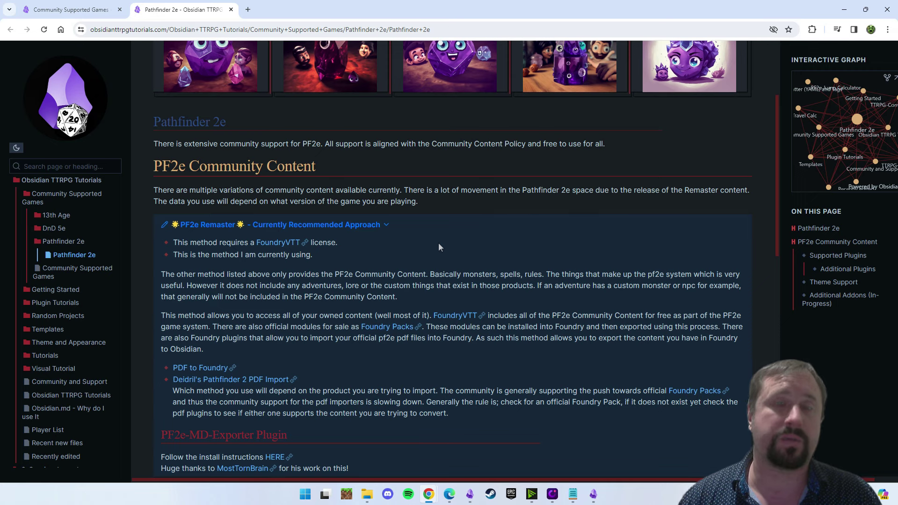
Step: Collapse the "Currently Recommended Approach" section, return to the Community Supported Games page and look through its game systems
left_click(400, 226)
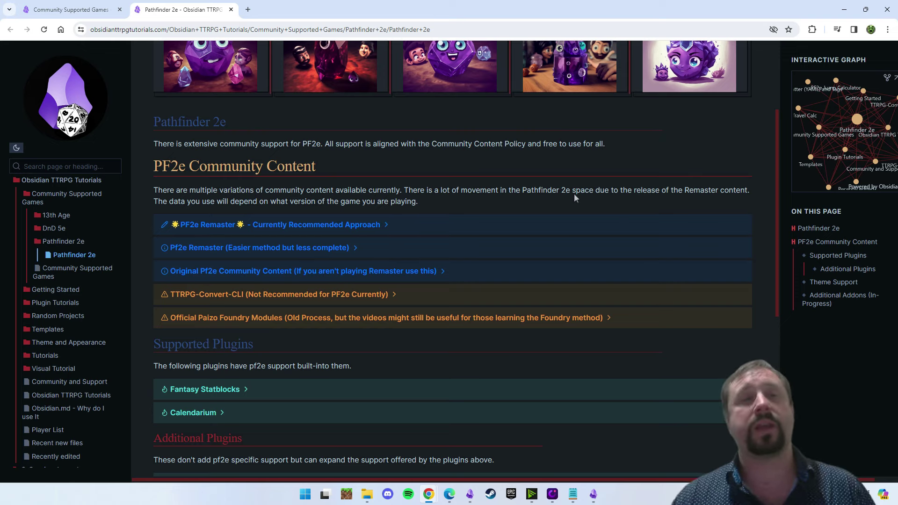
left_click(58, 7)
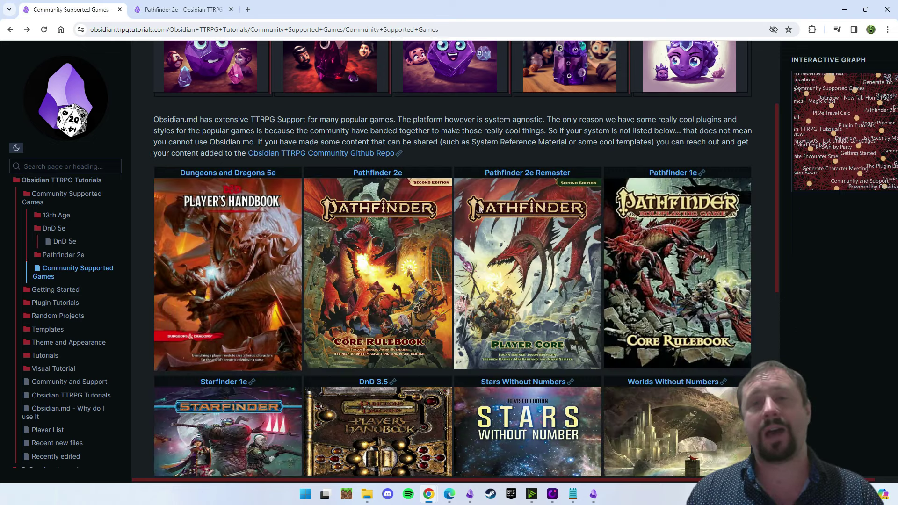
scroll(479, 209, "down", 2)
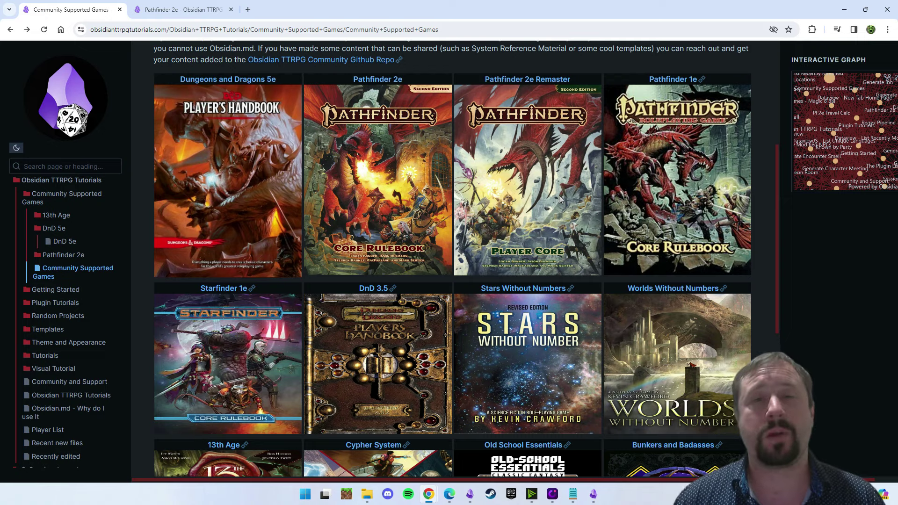
scroll(608, 196, "down", 1)
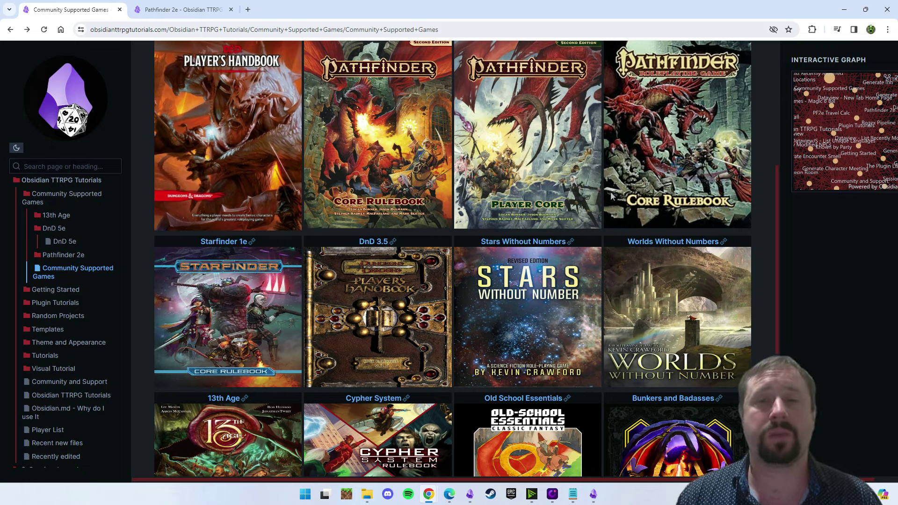
scroll(611, 195, "up", 2)
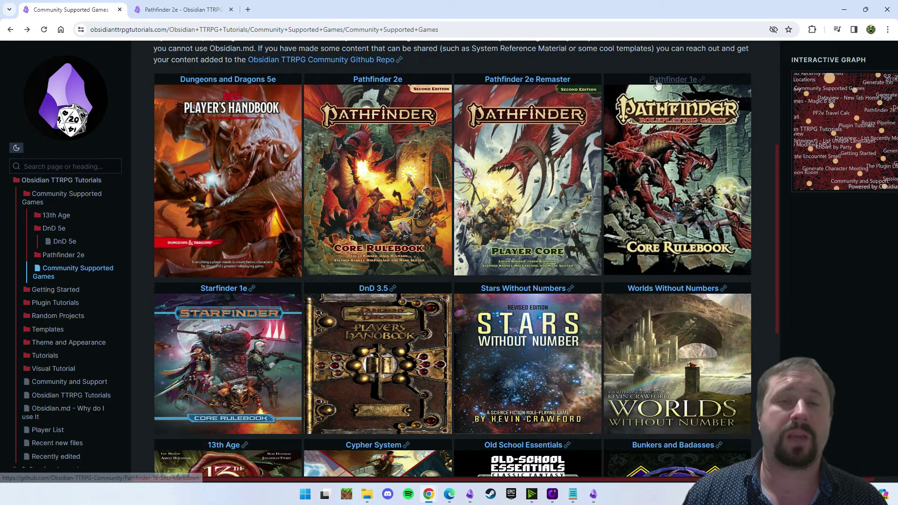
scroll(349, 309, "down", 3)
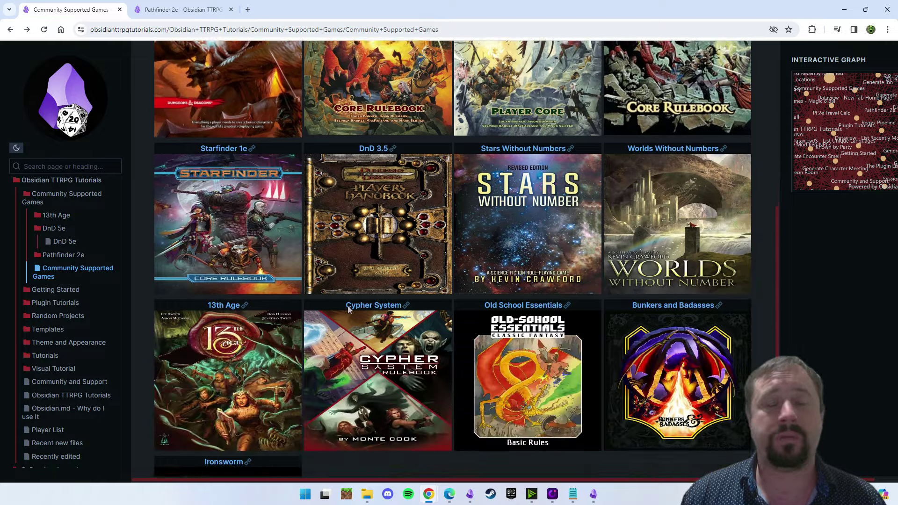
scroll(650, 288, "up", 8)
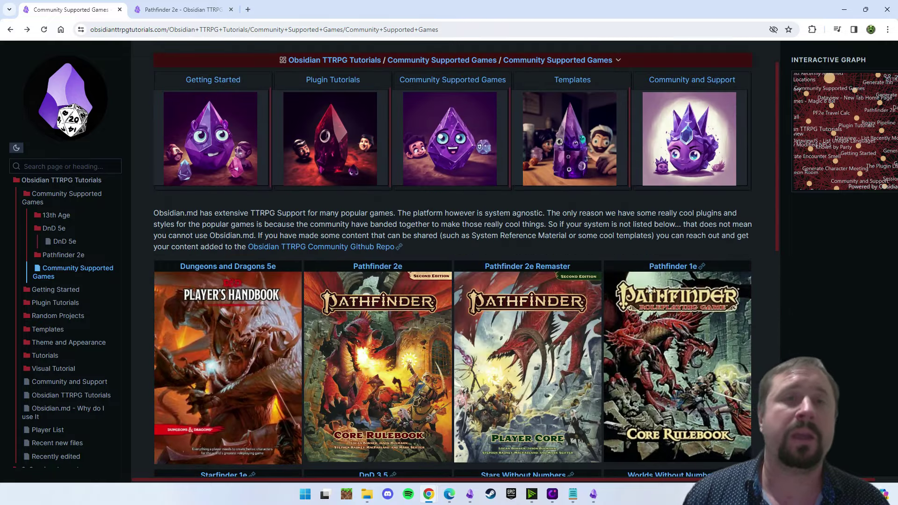
Step: Examine the Community Supported Games introduction and the game list from Dungeons and Dragons 5e down to Ironsworn
scroll(649, 289, "up", 1)
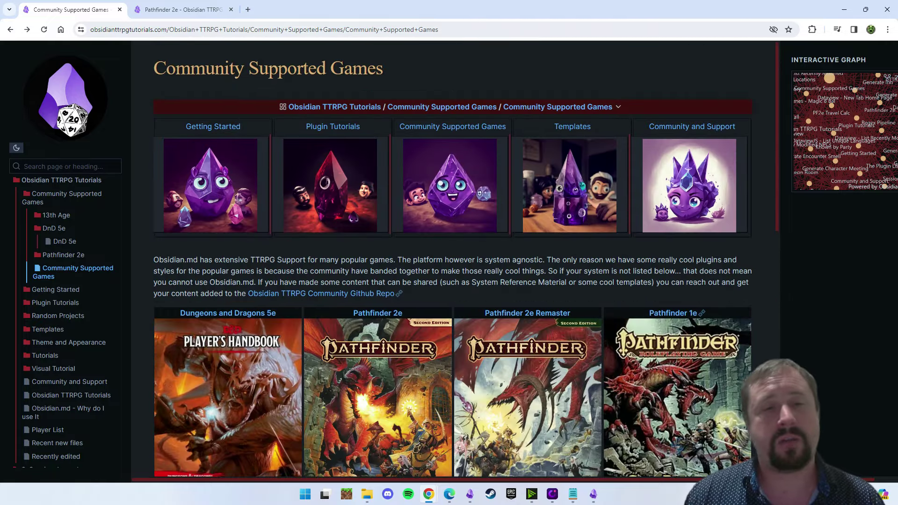
scroll(473, 283, "down", 1)
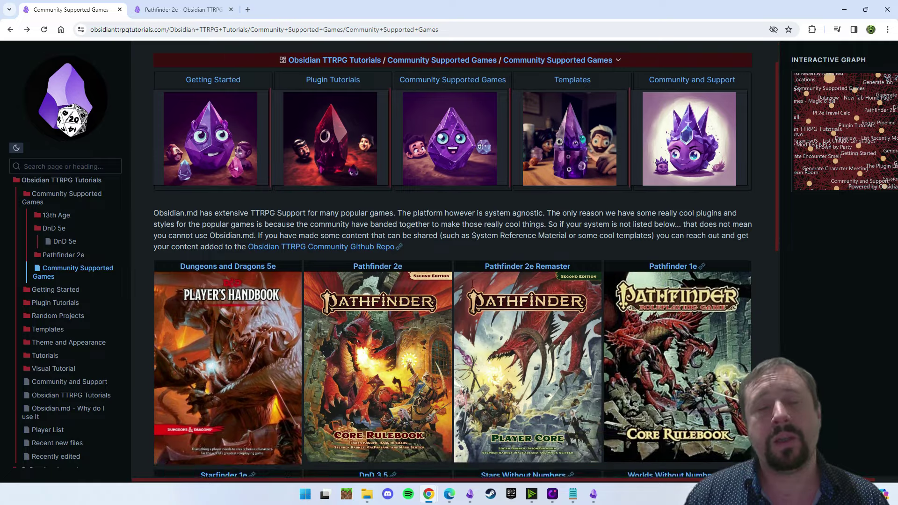
scroll(473, 283, "down", 1)
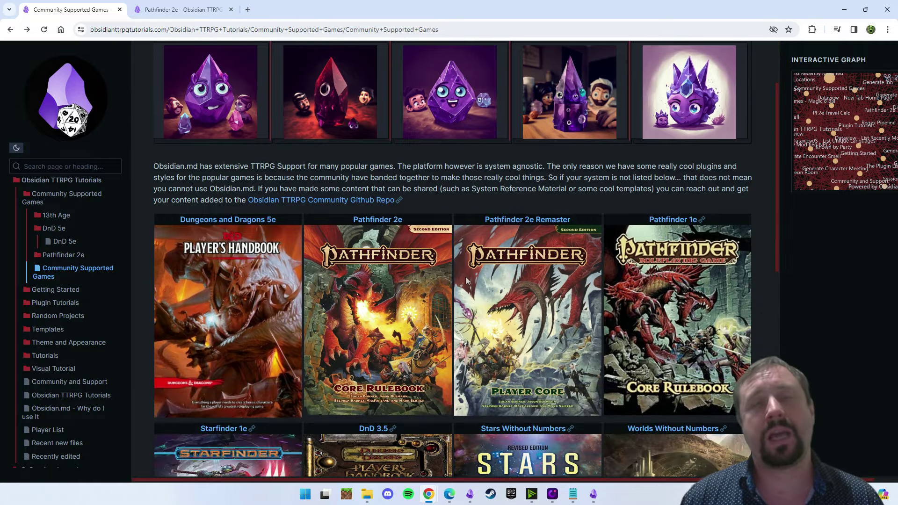
scroll(466, 280, "down", 2)
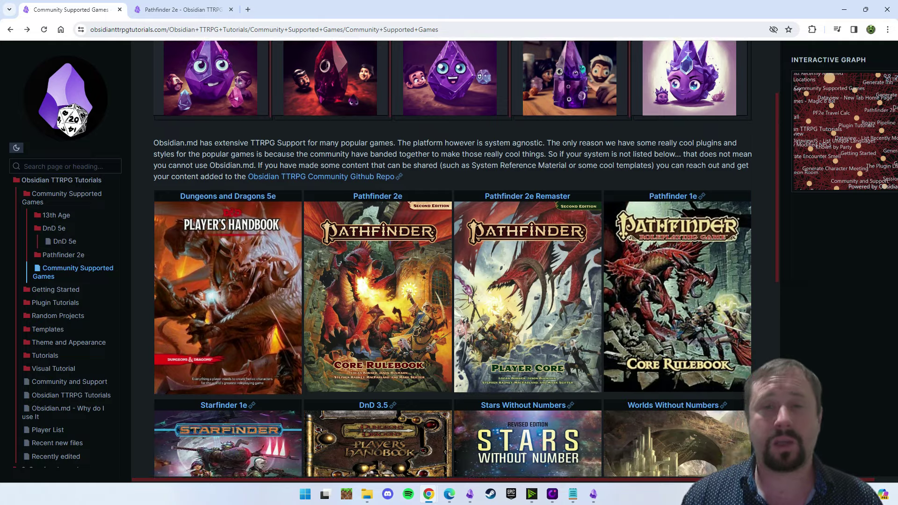
scroll(720, 228, "down", 3)
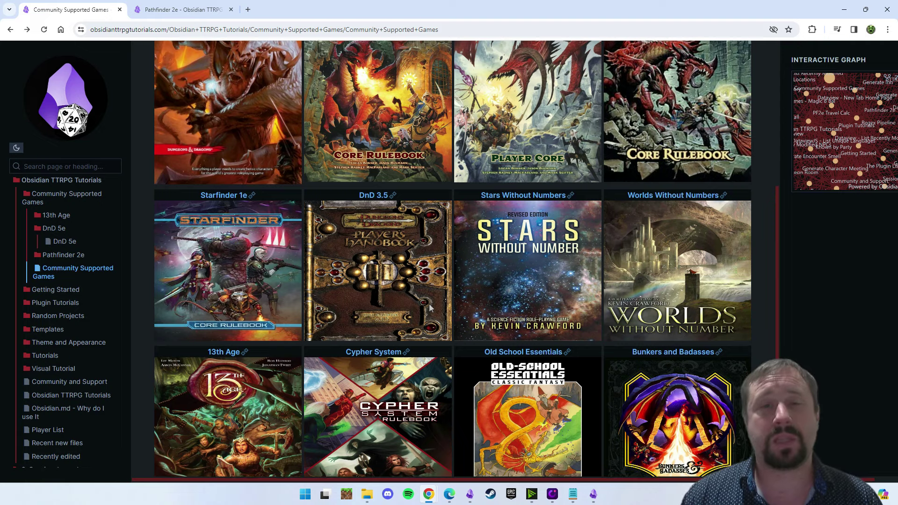
scroll(430, 307, "up", 3)
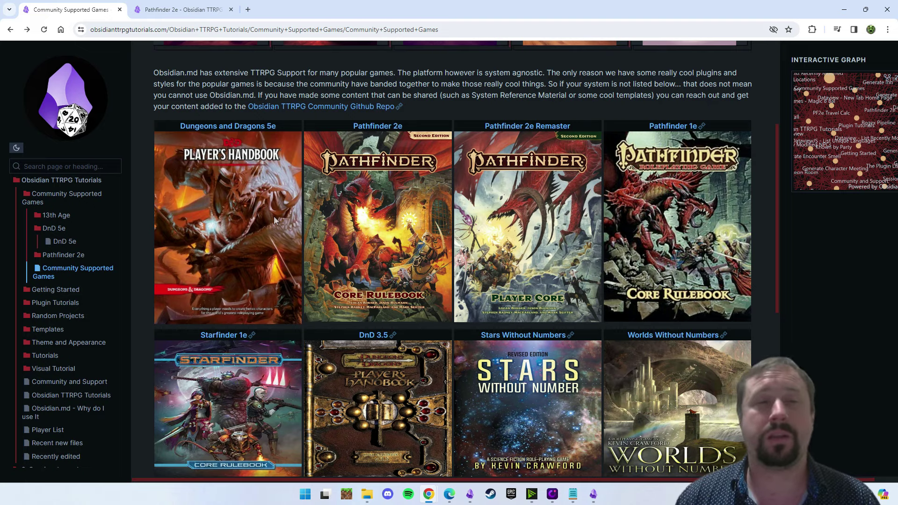
scroll(275, 220, "down", 3)
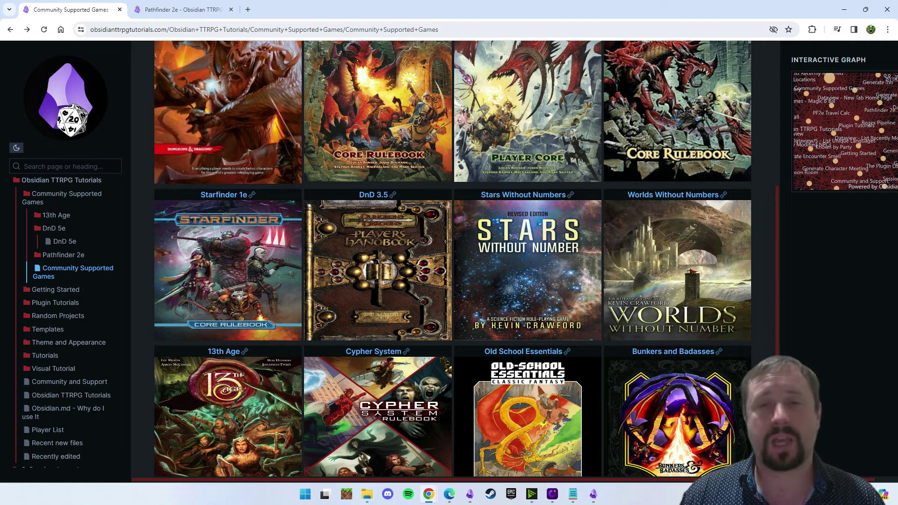
scroll(758, 205, "up", 2)
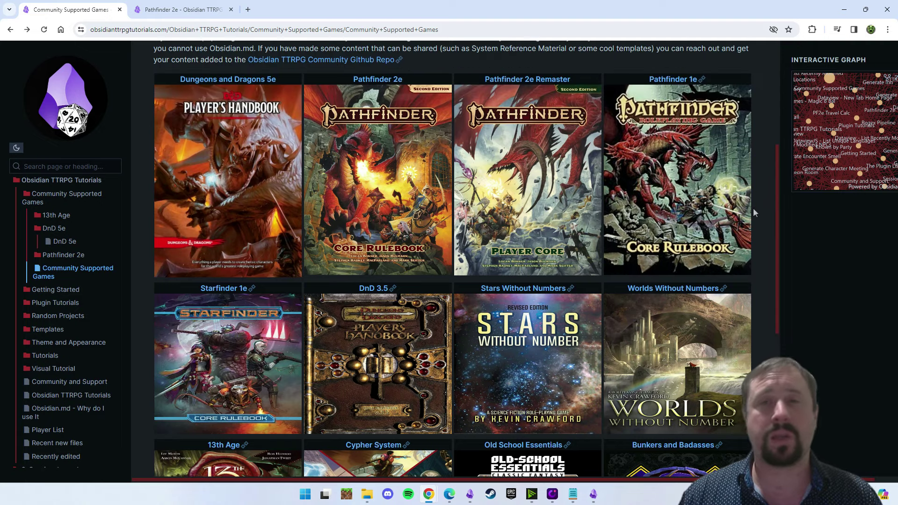
scroll(520, 206, "down", 4)
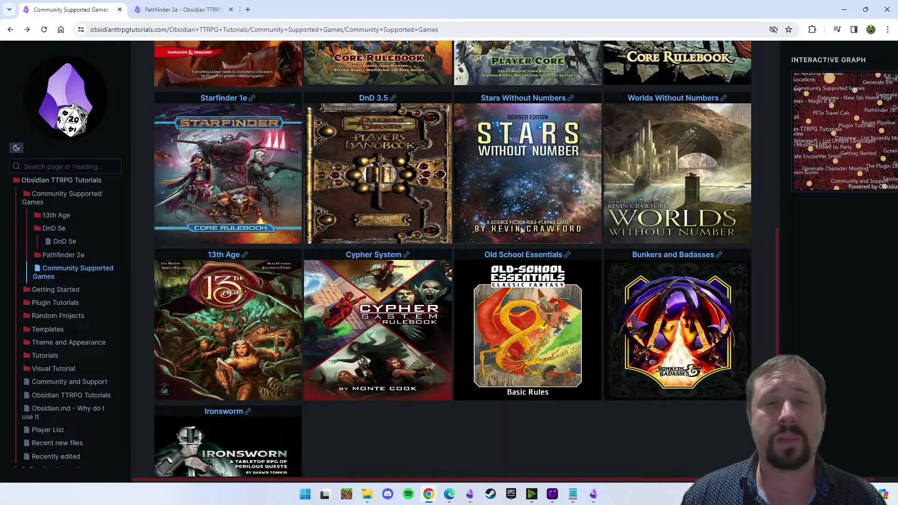
scroll(524, 249, "up", 4)
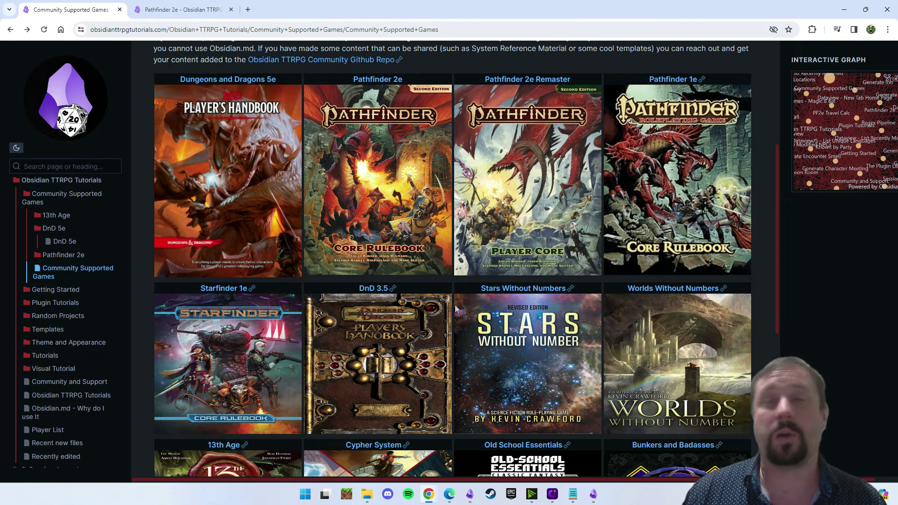
scroll(547, 278, "up", 1)
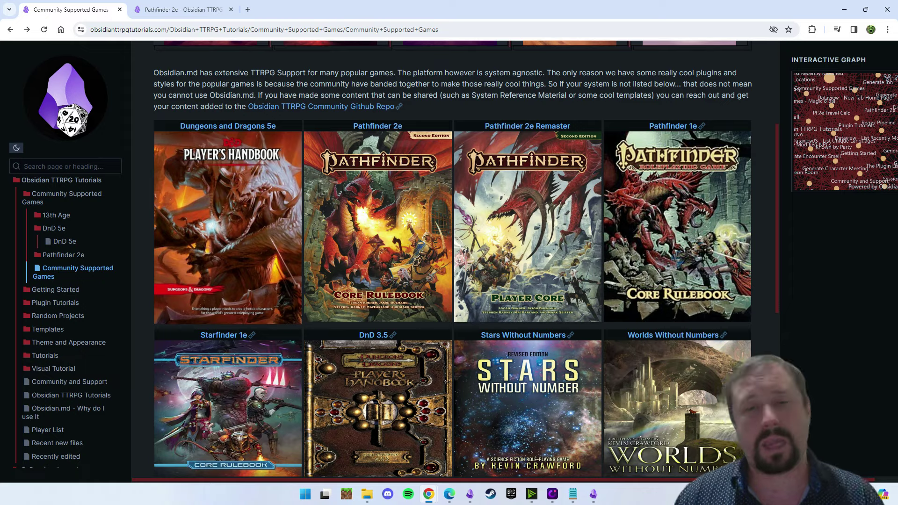
scroll(507, 260, "down", 3)
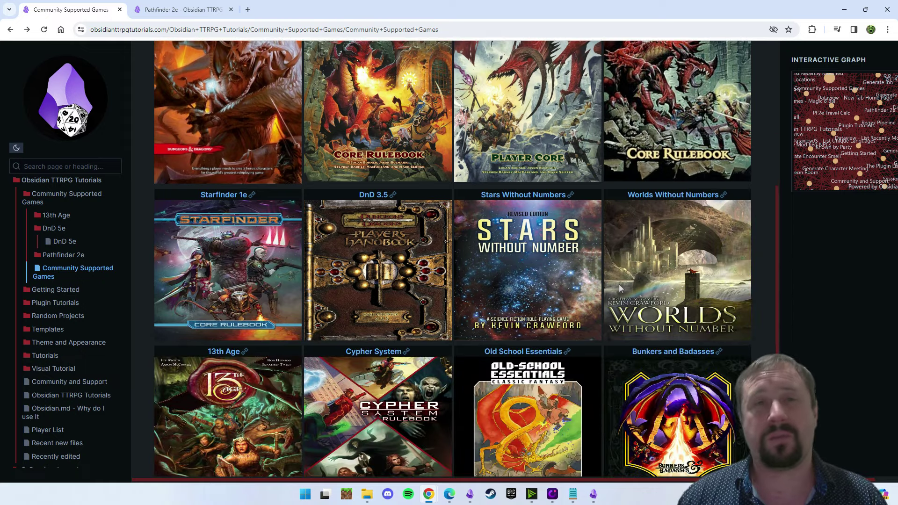
scroll(620, 287, "up", 4)
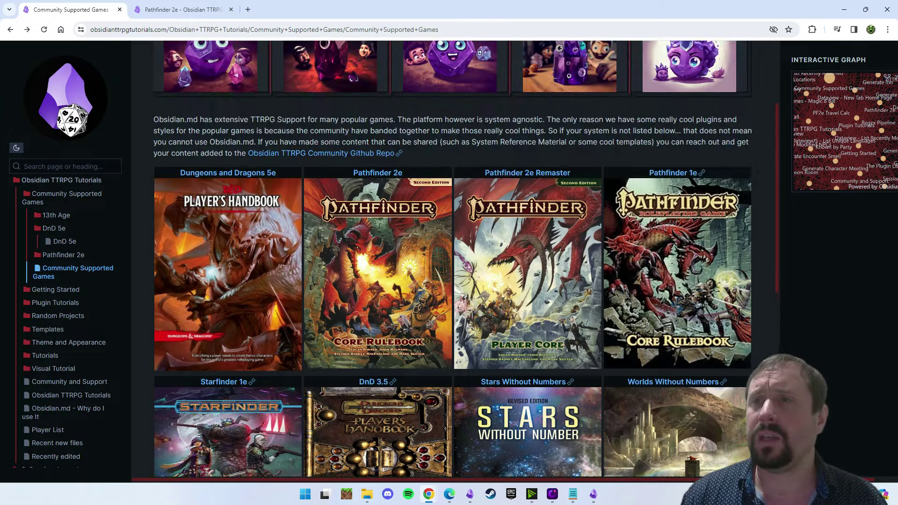
Step: Switch back to Obsidian and review the Amethyst Greatwyrm (FTD) statblock in its note
left_click(844, 9)
scroll(444, 166, "down", 1)
scroll(515, 185, "up", 1)
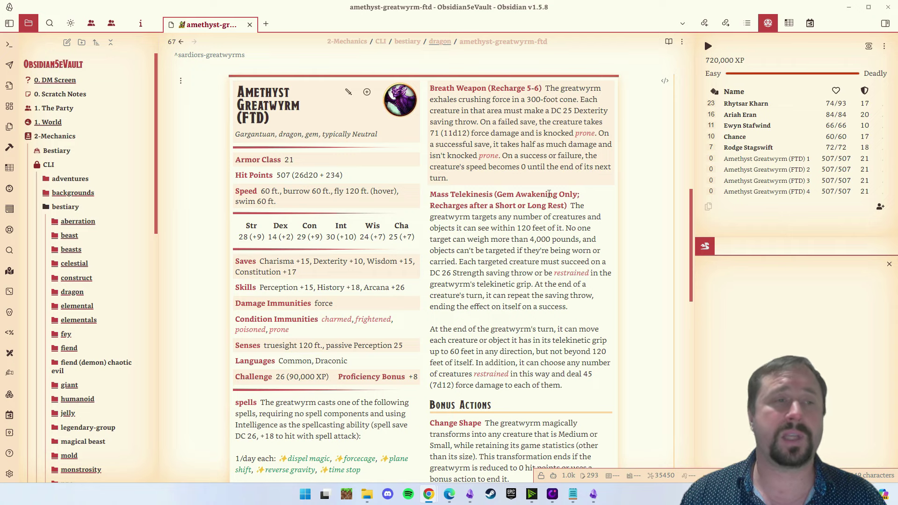
scroll(549, 194, "up", 4)
scroll(550, 194, "down", 3)
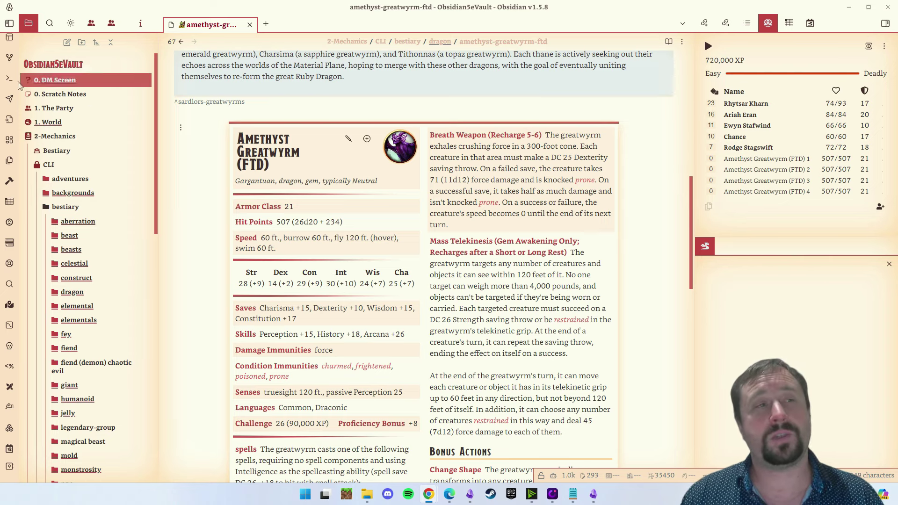
Step: Run the "Fantasy Statblocks: Parse Frontmatter for Creatures" command
scroll(7, 83, "up", 2)
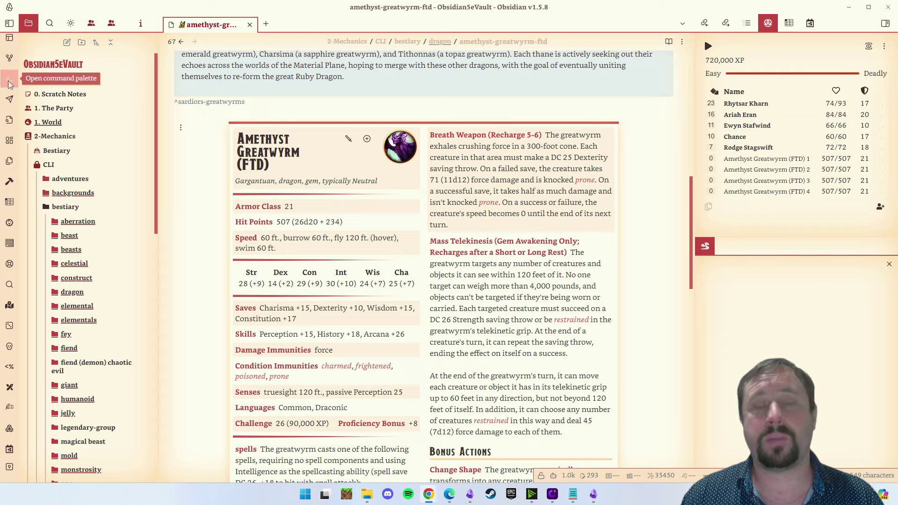
left_click(8, 83)
type("fantasy")
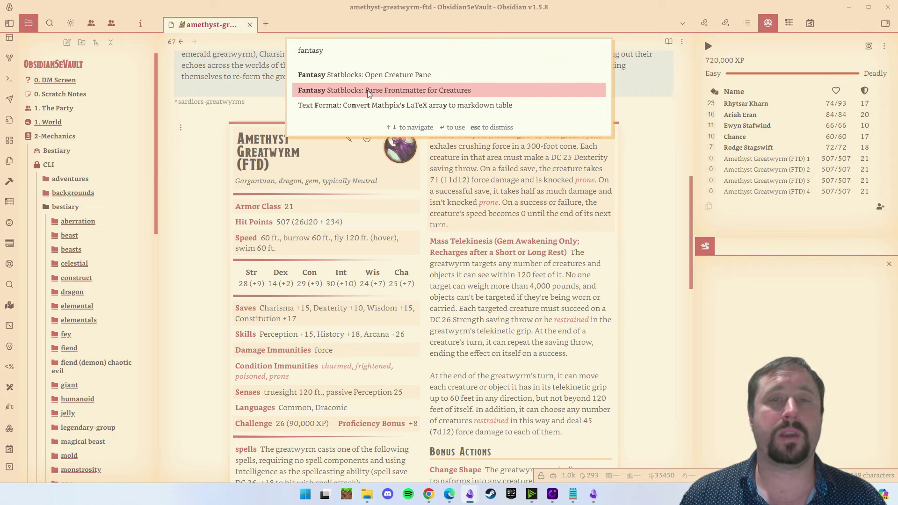
left_click(368, 93)
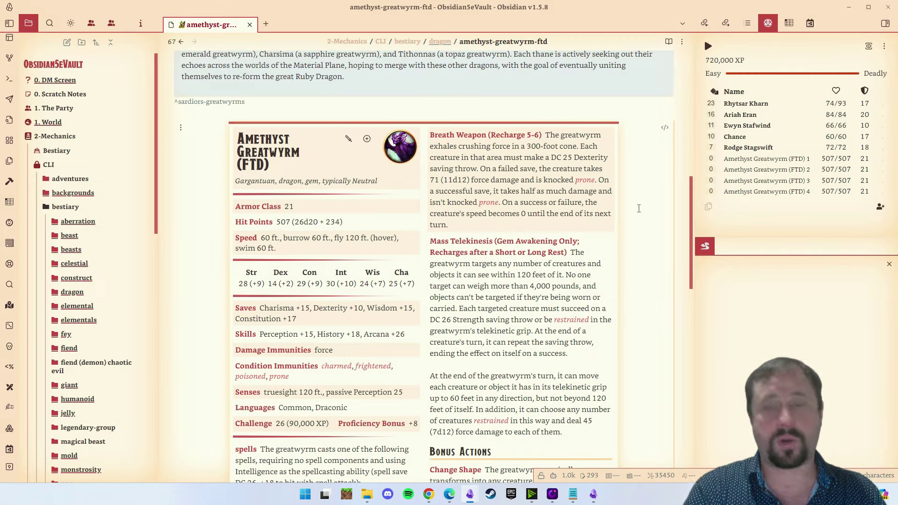
Step: Check the developer console for the Fantasy Statblocks frontmatter parsing log, close it, and look over the Amethyst Greatwyrm statblock
key("ctrl+shift+i")
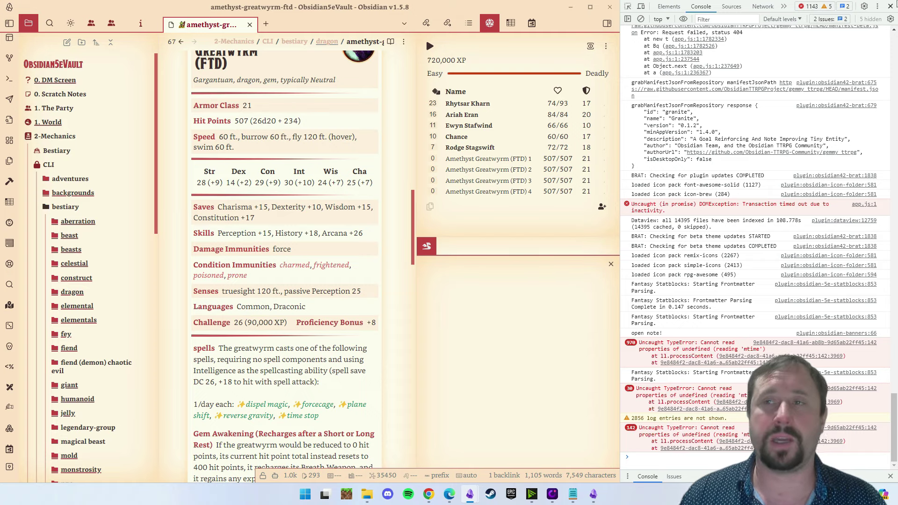
left_click(891, 6)
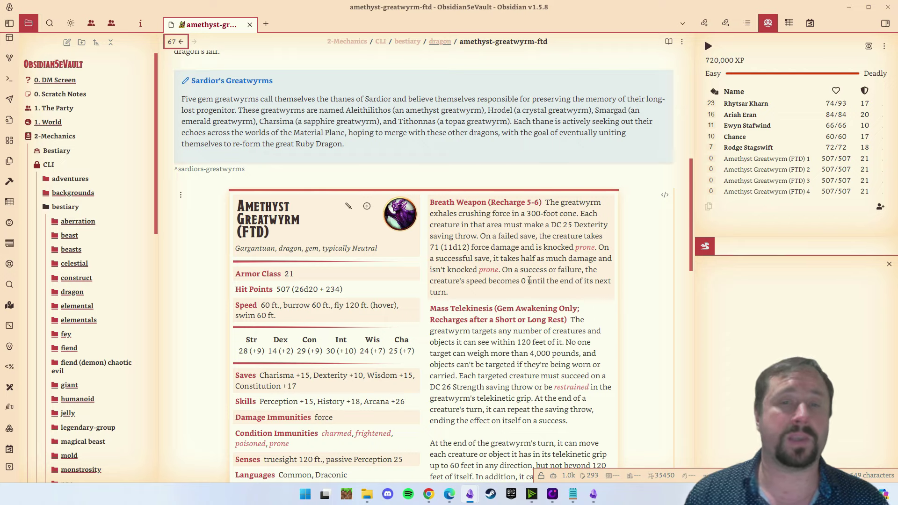
scroll(600, 247, "down", 4)
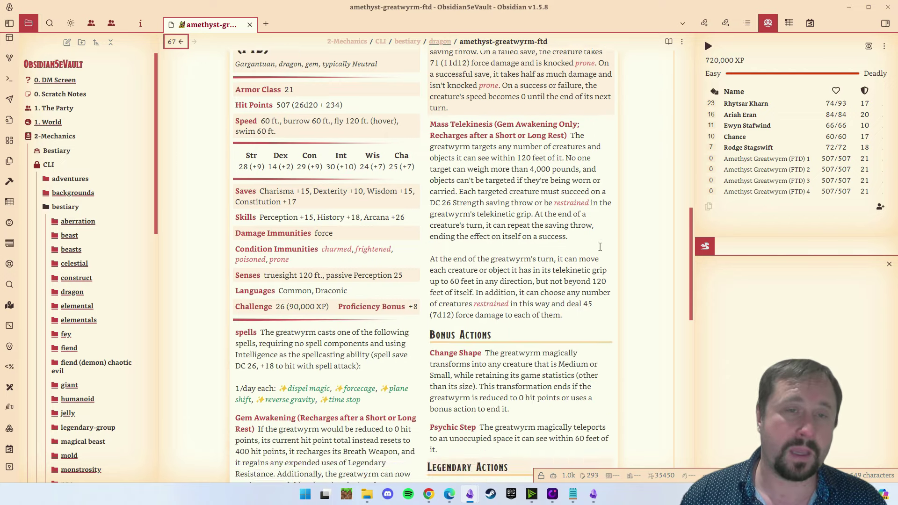
scroll(600, 247, "up", 3)
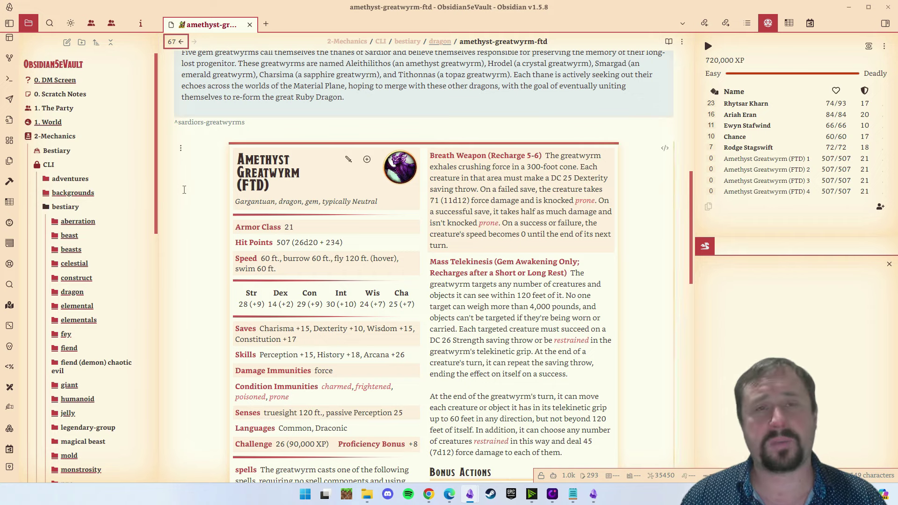
scroll(9, 201, "down", 1)
Step: Open the Fantasy Statblocks settings, review the Layouts and Import Homebrew Creatures sections, and close the settings
mouse_move(57, 168)
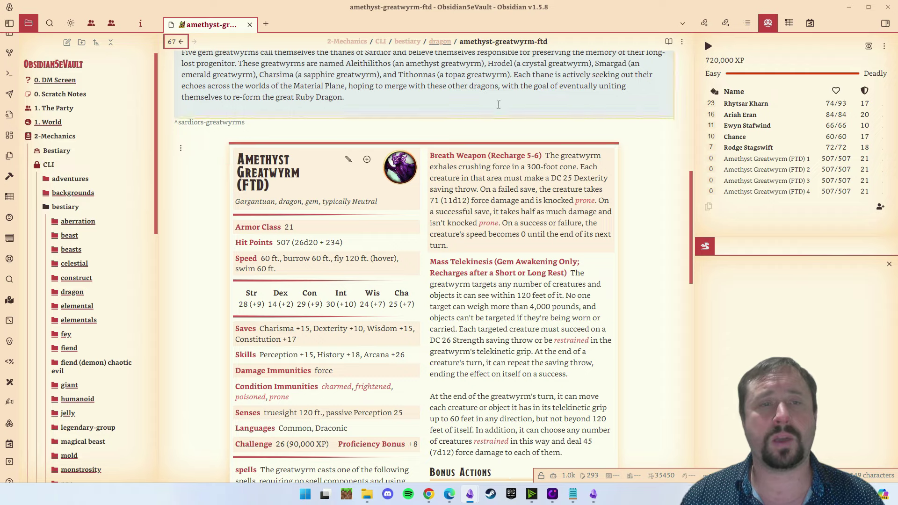
scroll(7, 468, "down", 2)
left_click(9, 474)
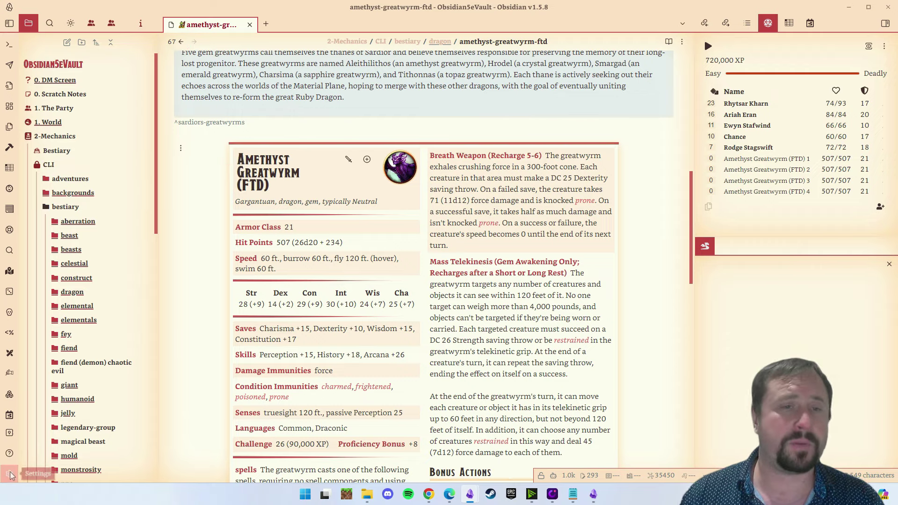
scroll(524, 278, "down", 5)
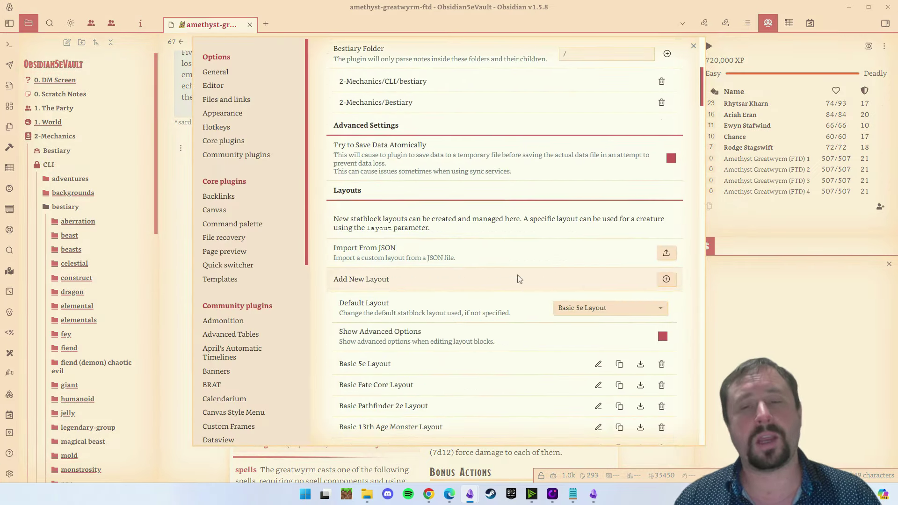
scroll(519, 278, "down", 7)
scroll(502, 271, "up", 1)
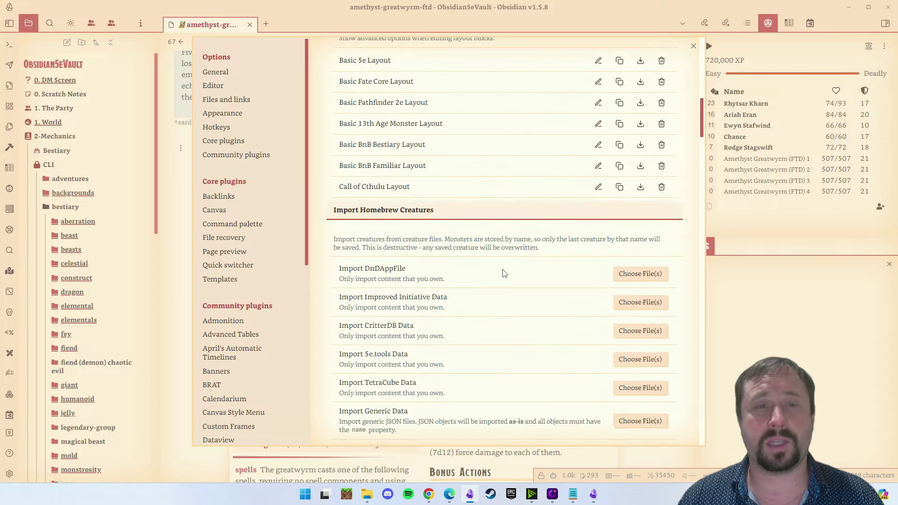
scroll(457, 212, "down", 4)
scroll(412, 210, "up", 2)
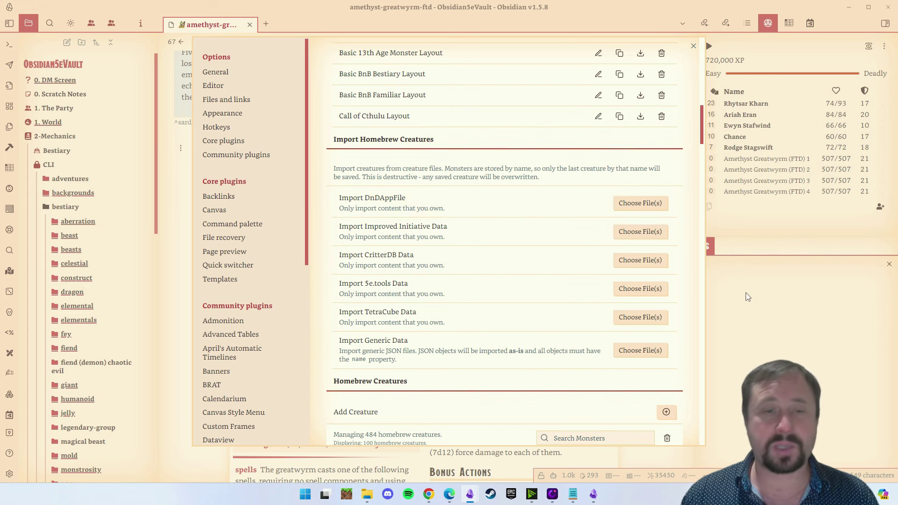
left_click(764, 361)
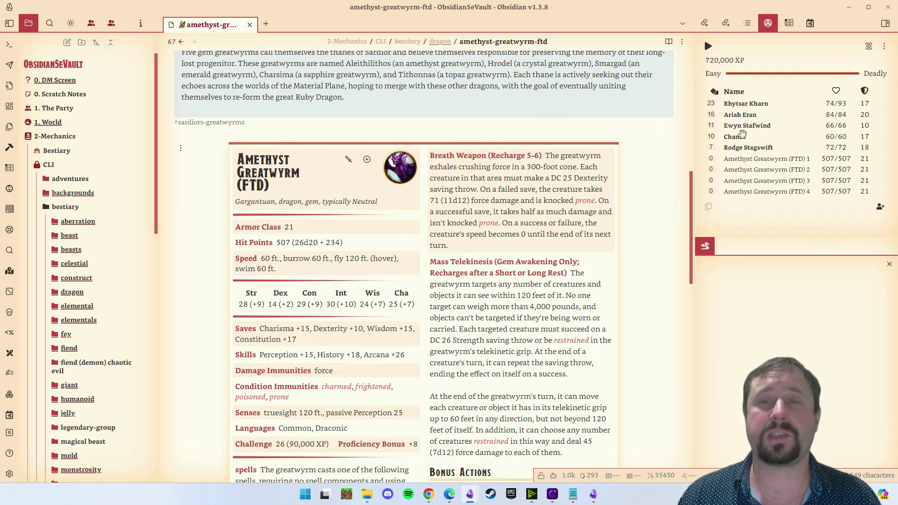
Step: Show the code behind the Amethyst Greatwyrm statblock and look through its fields from the name down to the actions
left_click(665, 148)
scroll(519, 220, "down", 5)
scroll(511, 223, "down", 10)
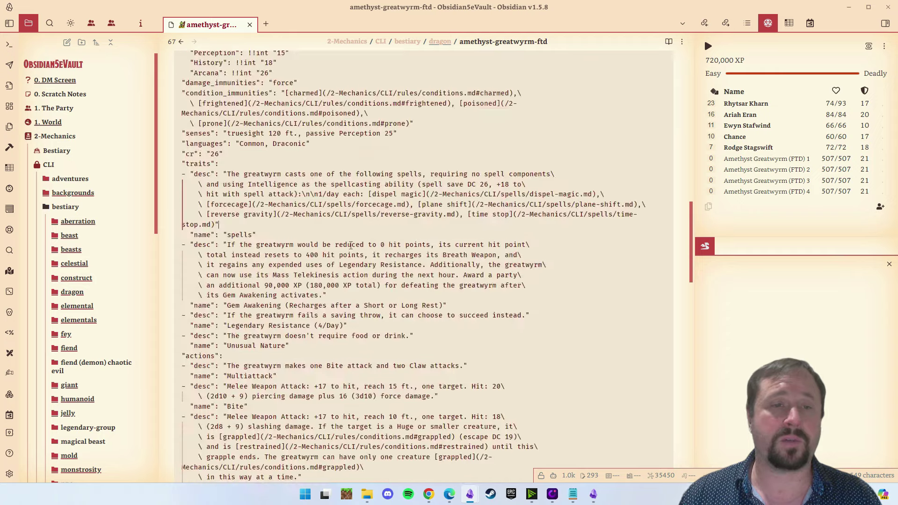
scroll(296, 259, "up", 7)
left_click(297, 258)
scroll(296, 259, "up", 10)
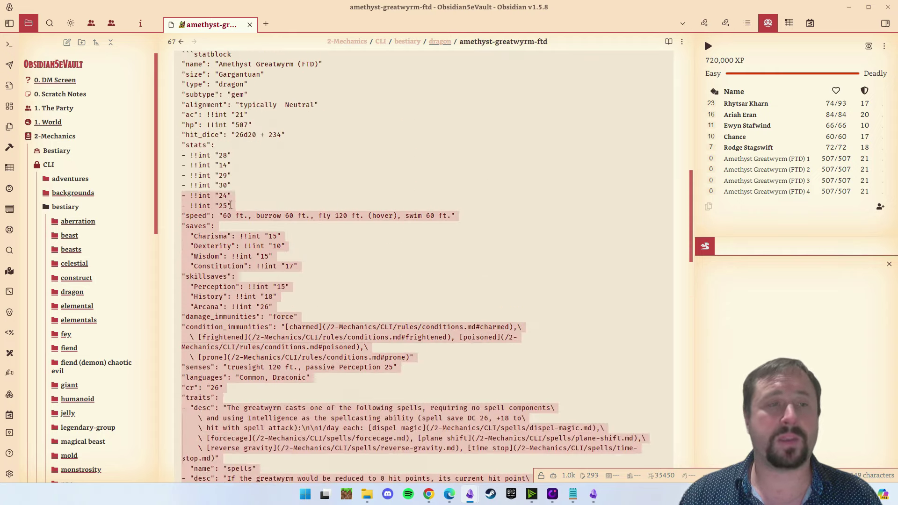
left_click(448, 205)
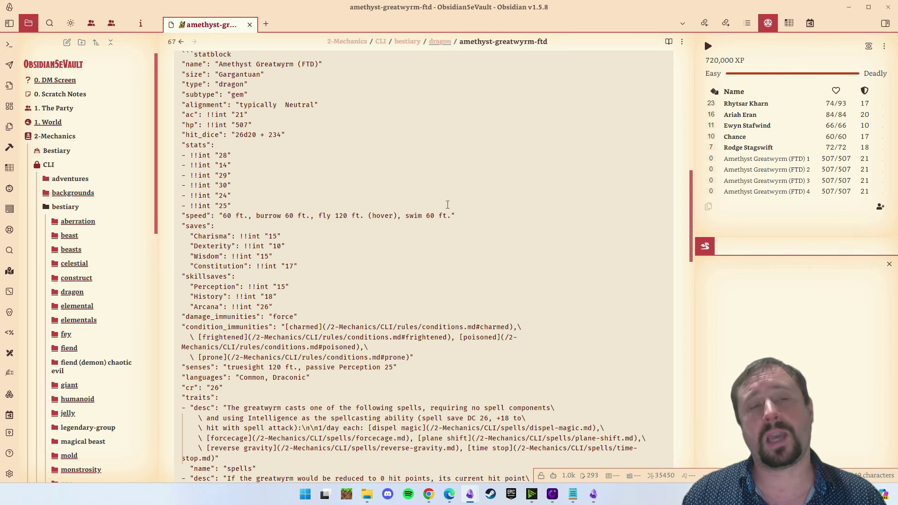
Step: Examine the structure of the statblock code and the note's properties, including statblock set to inline
scroll(371, 201, "up", 5)
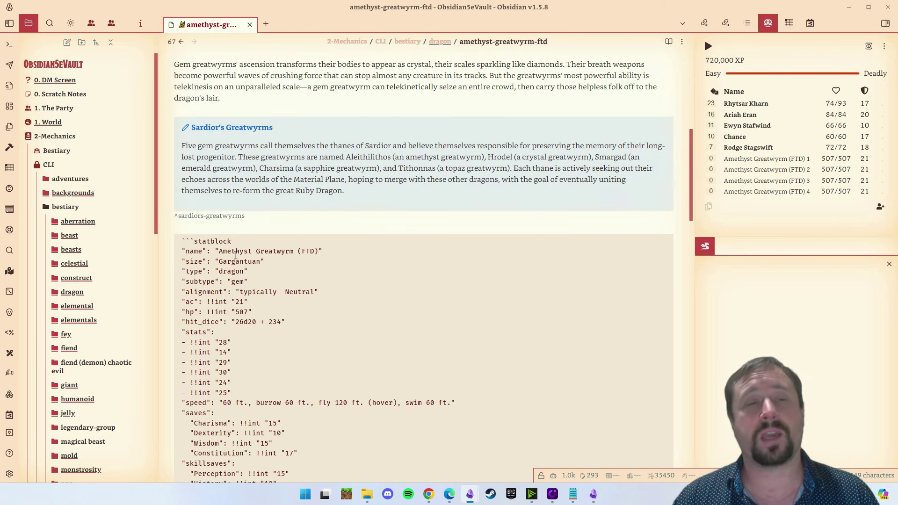
scroll(309, 249, "down", 2)
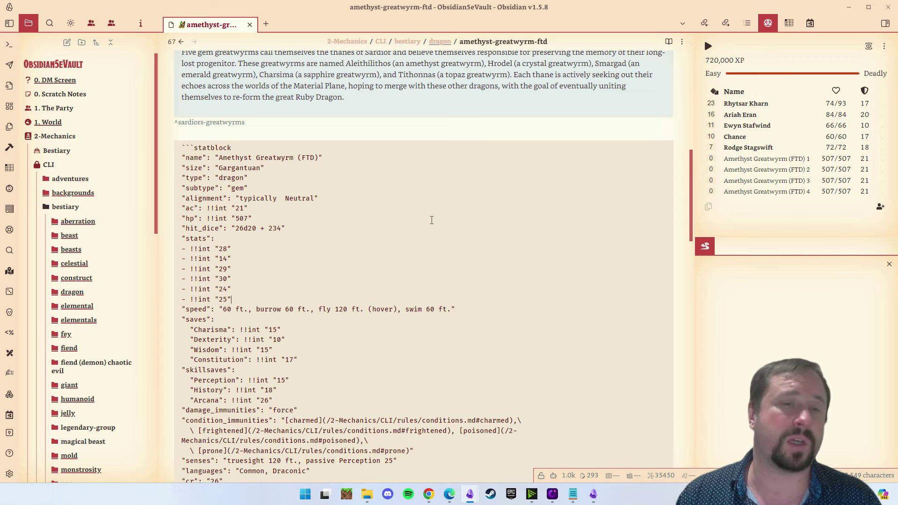
scroll(432, 220, "down", 9)
scroll(507, 228, "up", 5)
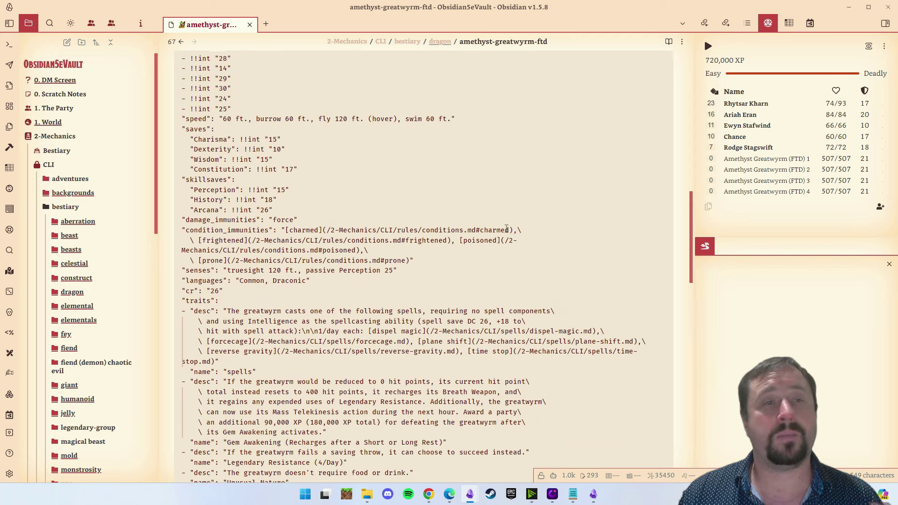
scroll(506, 227, "up", 3)
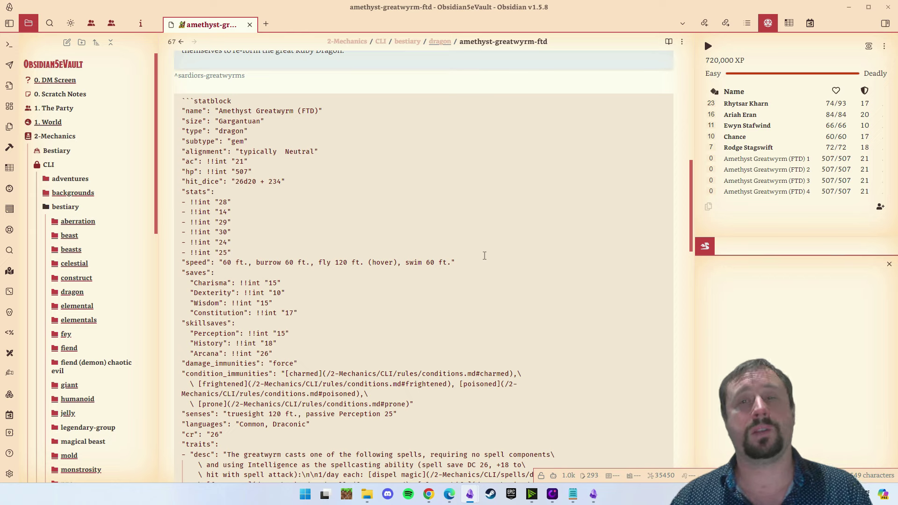
scroll(519, 233, "up", 10)
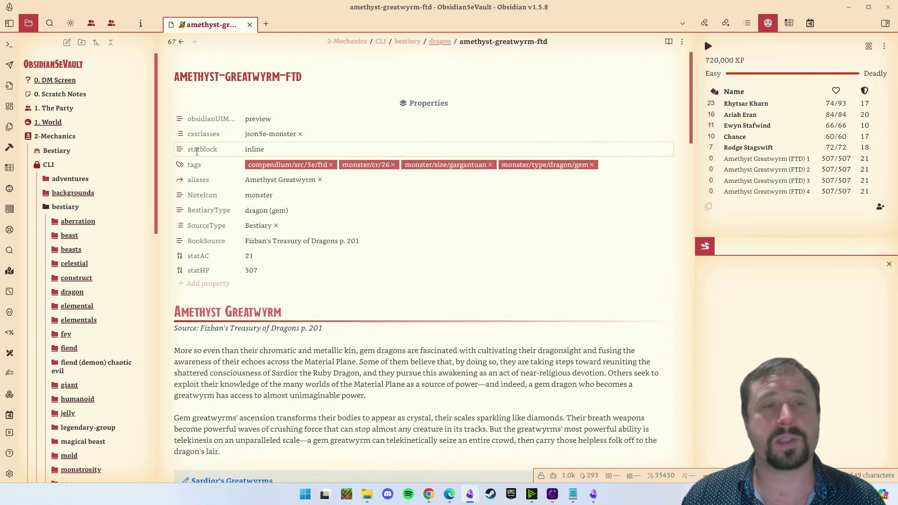
scroll(267, 149, "down", 7)
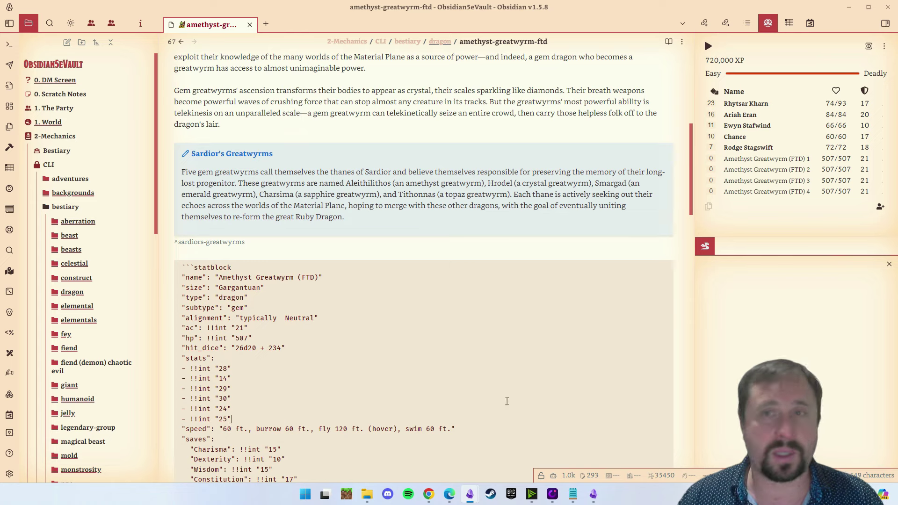
Step: Switch the Amethyst Greatwyrm note to reading view and look over its rendered statblock
left_click(682, 41)
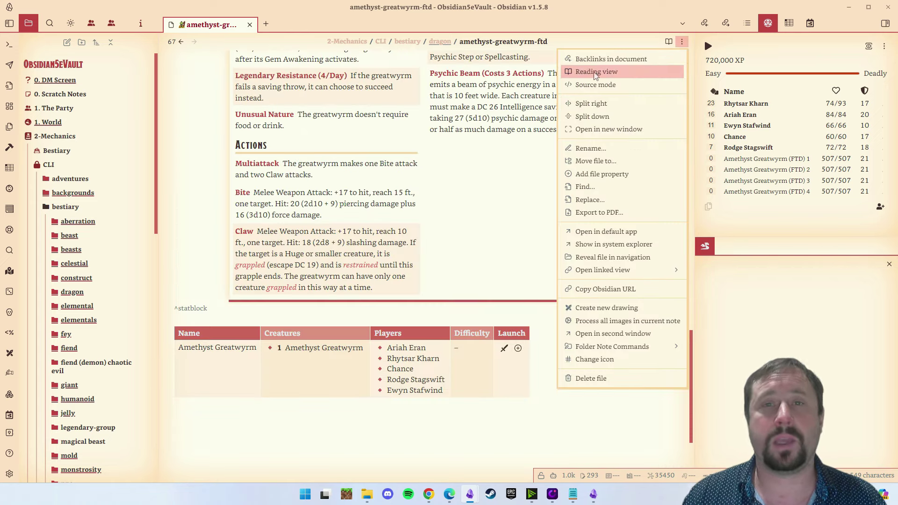
left_click(603, 72)
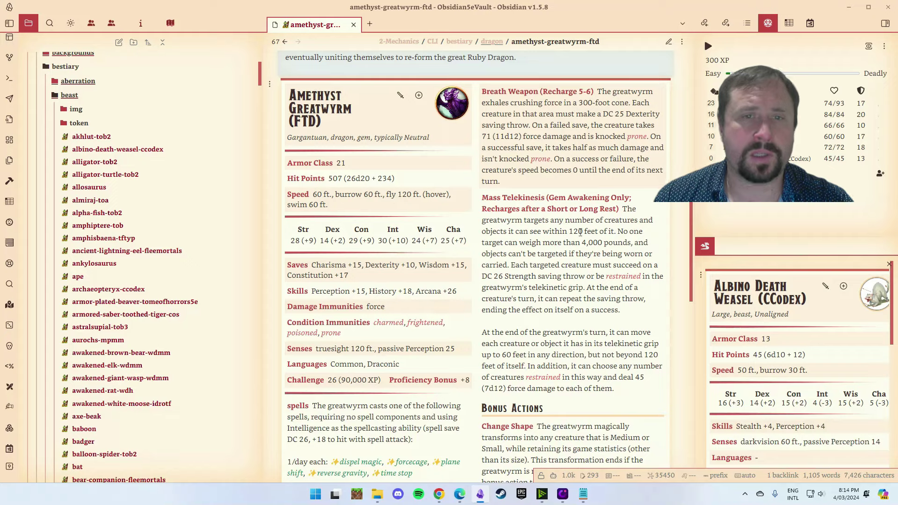
scroll(576, 308, "up", 5)
scroll(577, 307, "down", 4)
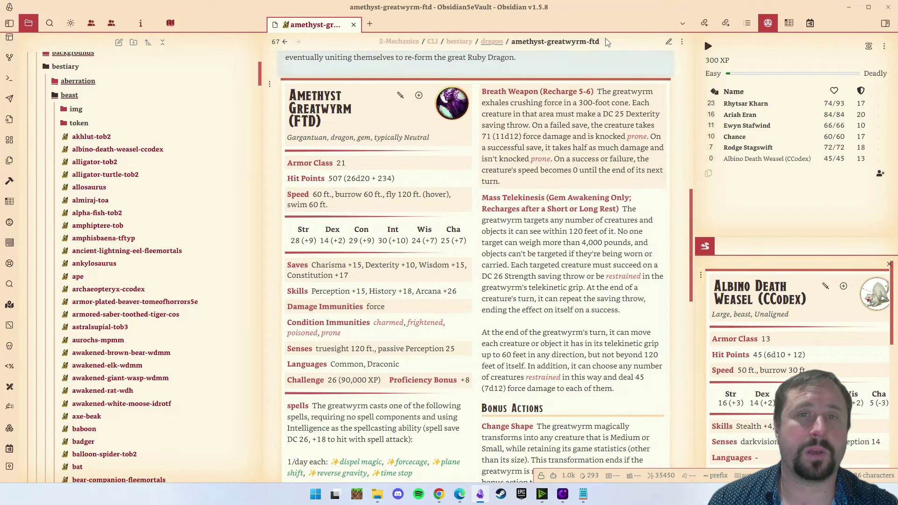
left_click(514, 41)
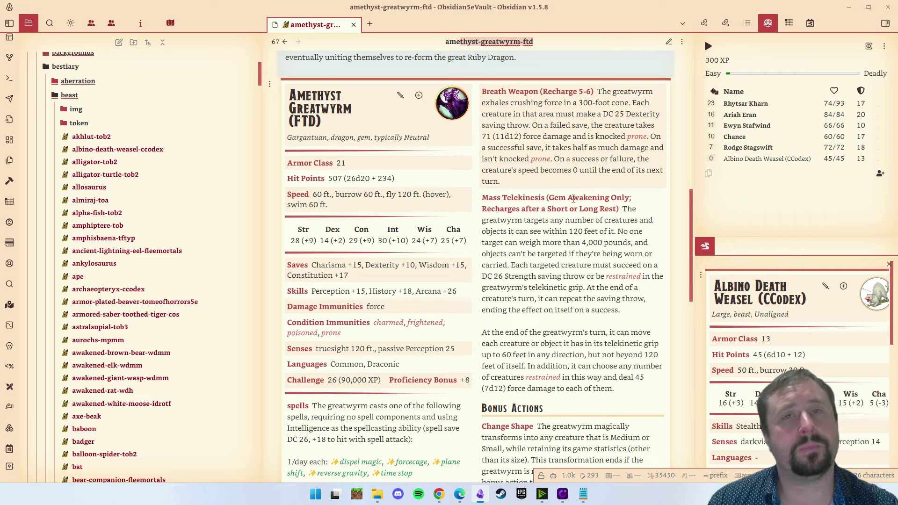
left_click(559, 75)
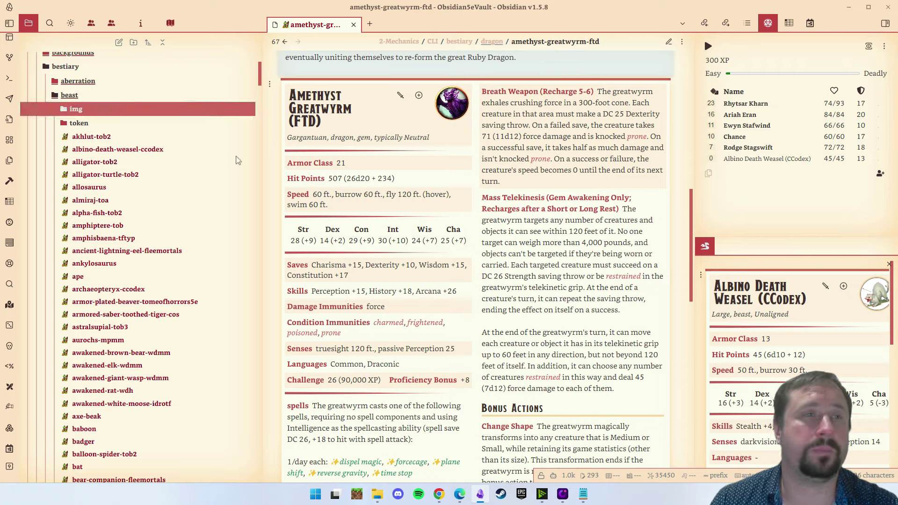
Step: Display the Xonthal's Tower map in the sidebar and open the Observation Room section linked to the area 19 marker
left_click(171, 23)
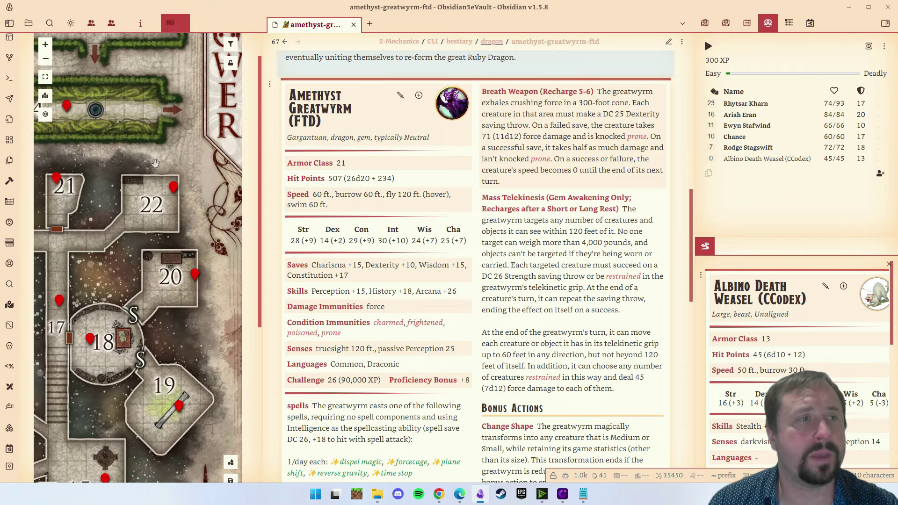
left_click(45, 58)
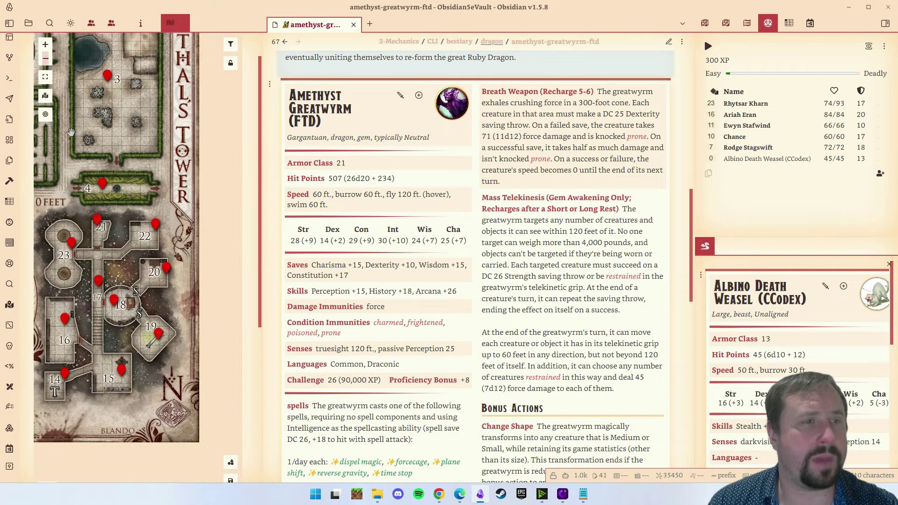
mouse_move(70, 131)
left_mouse_down()
mouse_move(155, 346)
mouse_move(203, 192)
mouse_move(128, 135)
mouse_move(147, 173)
left_mouse_up()
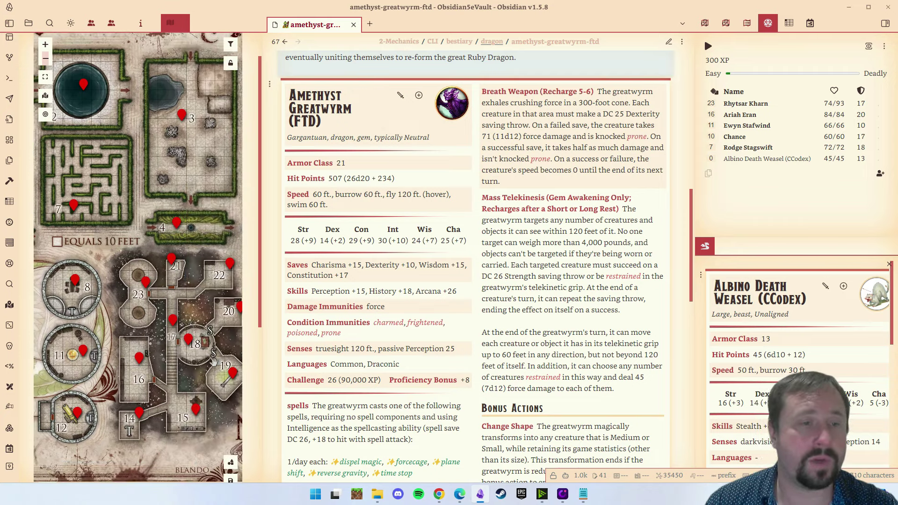
left_click_drag(219, 361, 195, 337)
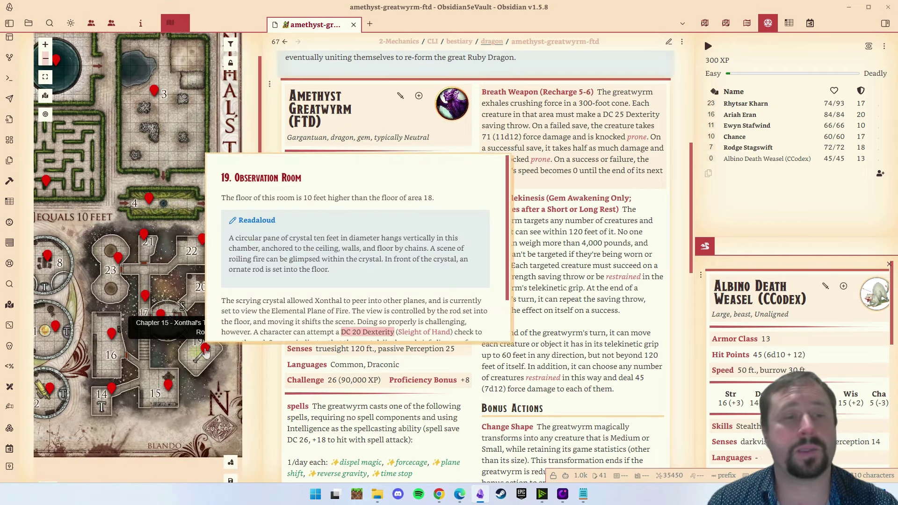
left_click(206, 355)
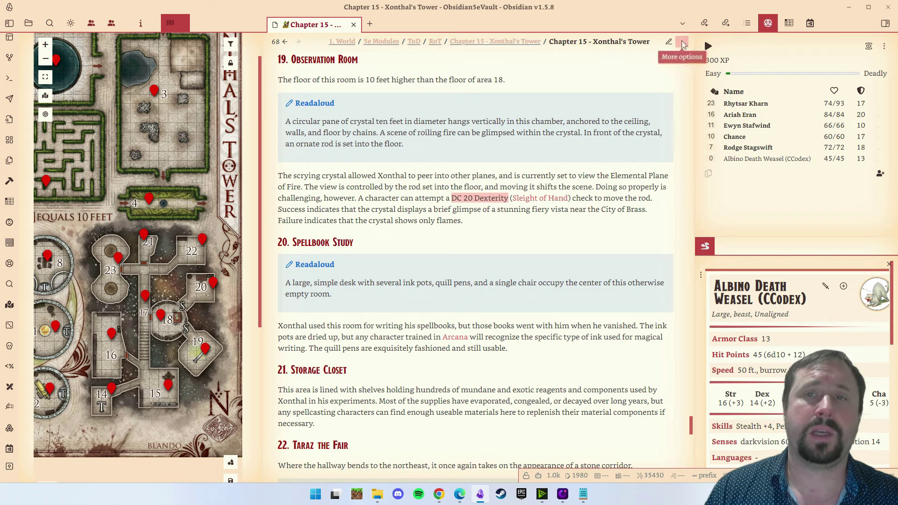
Step: Switch the Chapter 15 note to editing view and add empty lines between the Observation Room text and the Spellbook Study heading
left_click(682, 41)
left_click(625, 76)
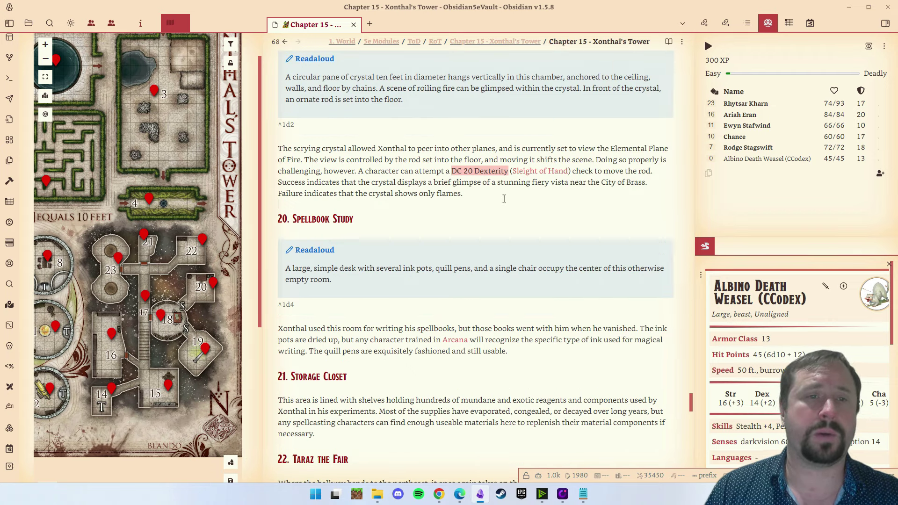
scroll(491, 215, "up", 4)
key("Return")
key("Return")
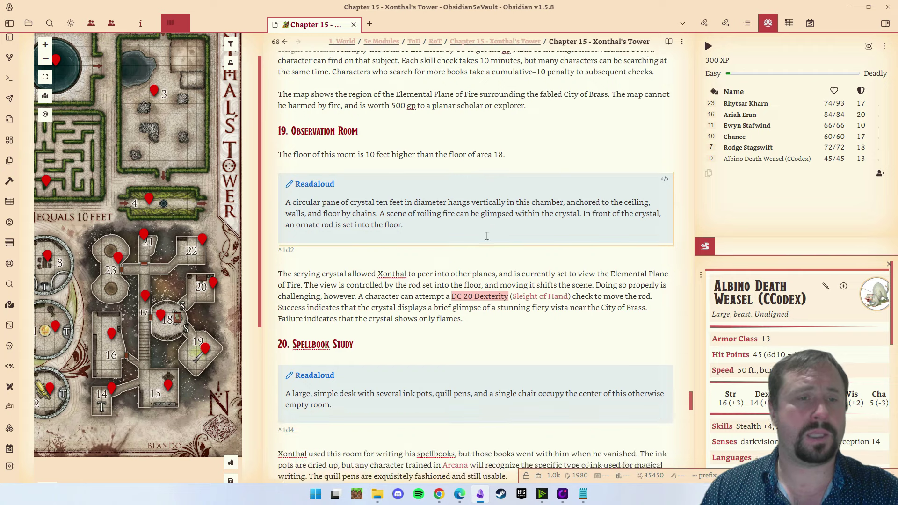
Step: Insert the "Insert Monster (TTRPG Statblock)" template below the Observation Room text
scroll(485, 236, "down", 2)
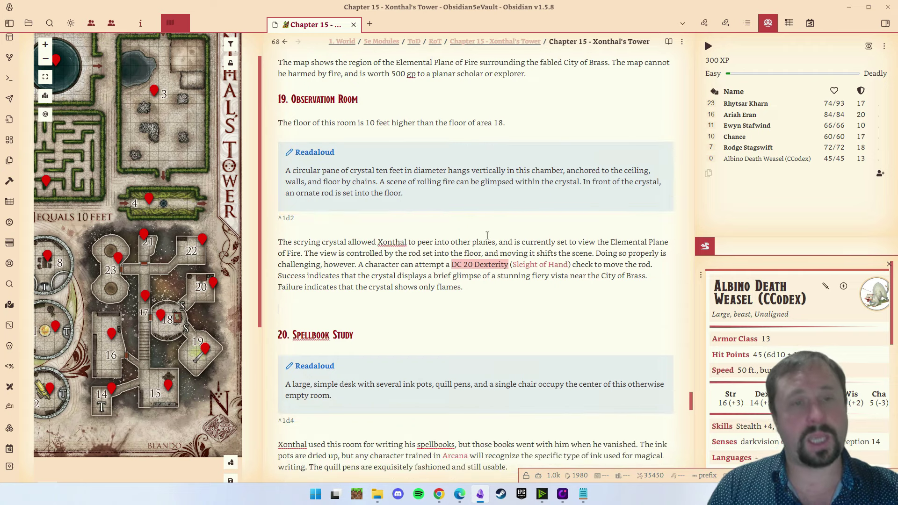
key("alt+e")
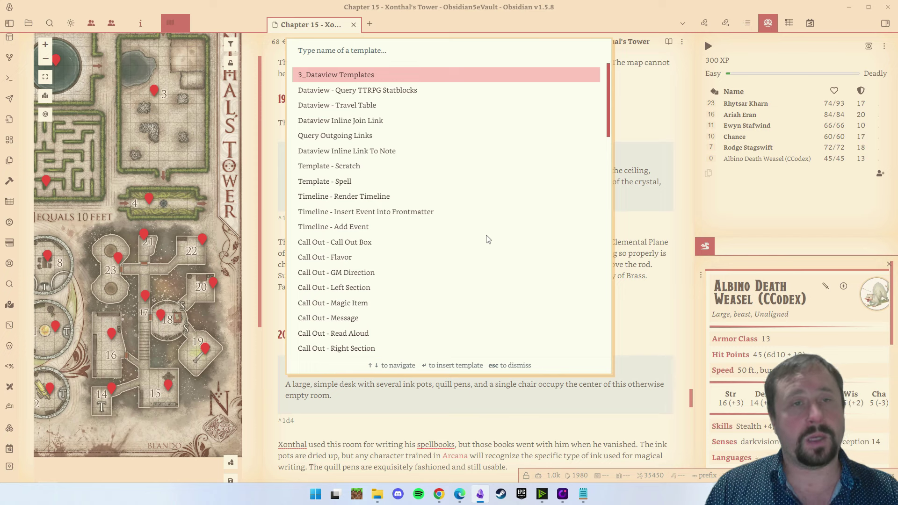
type("monster")
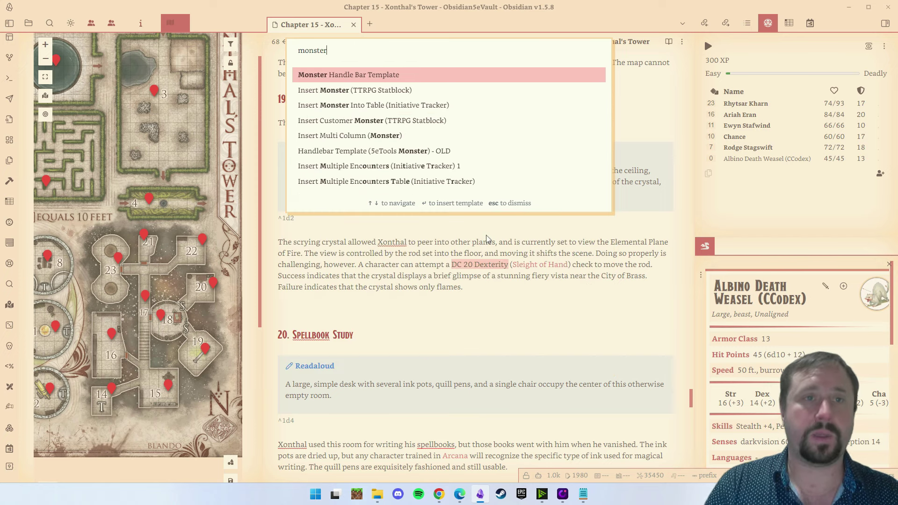
key("Down")
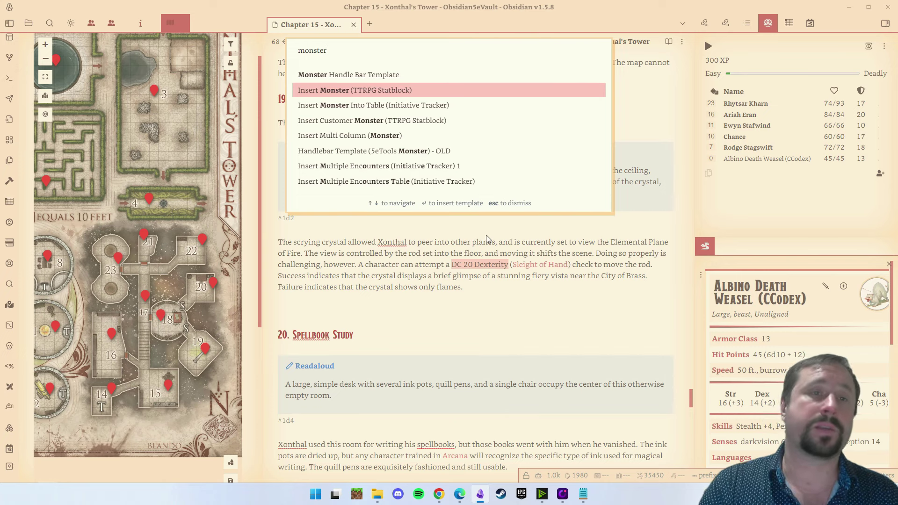
key("Return")
scroll(311, 298, "down", 3)
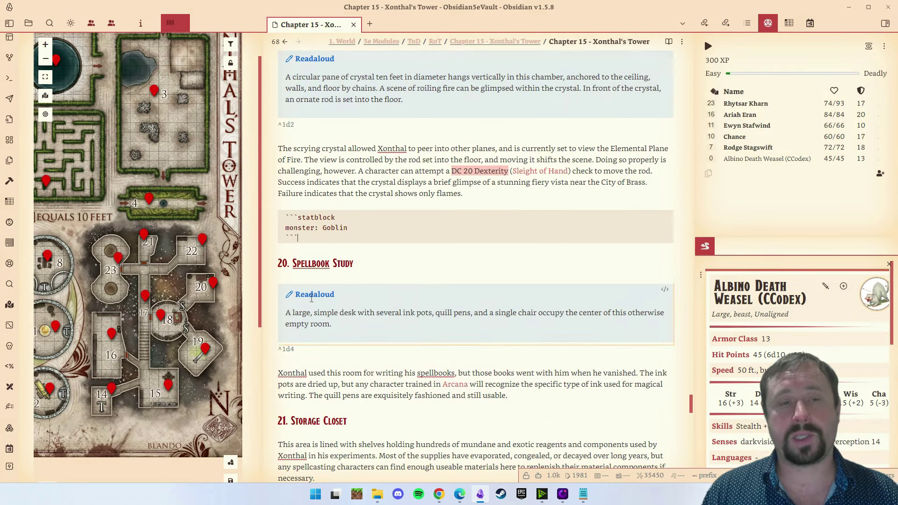
Step: Select and copy the inserted Goblin statblock code, leave the code block, and review the rendered statblock
key("shift+Up")
key("shift+Up")
key("shift+Home")
key("ctrl+c")
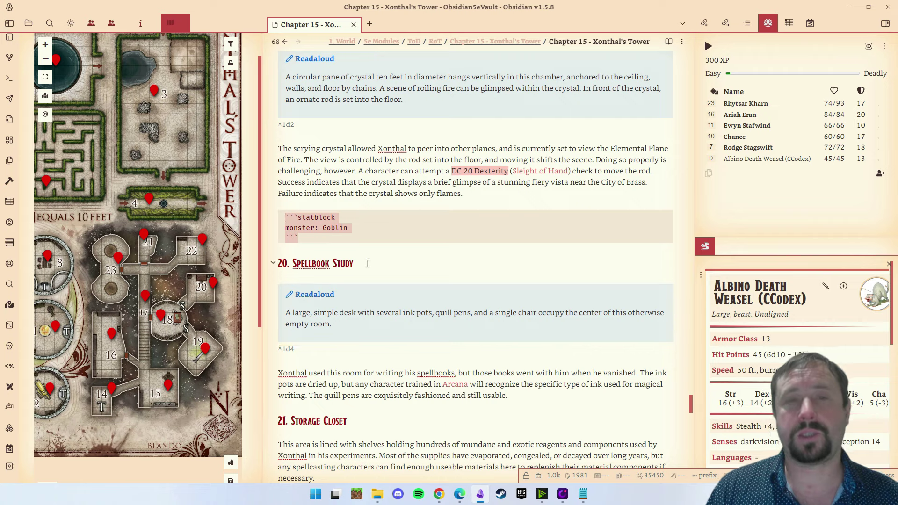
left_click(489, 201)
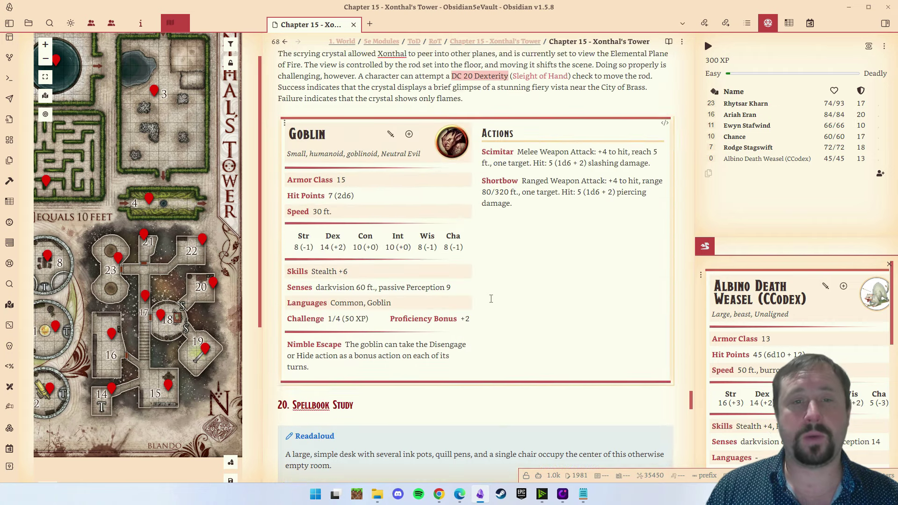
scroll(519, 363, "down", 1)
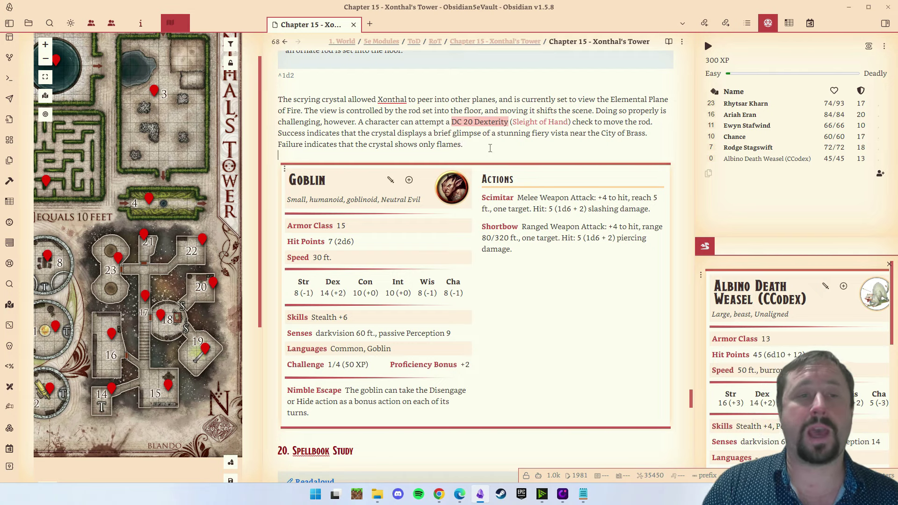
Step: Duplicate the Goblin statblock code block directly below the original, above the section 20 Spellbook Study heading
key("Down")
key("Down")
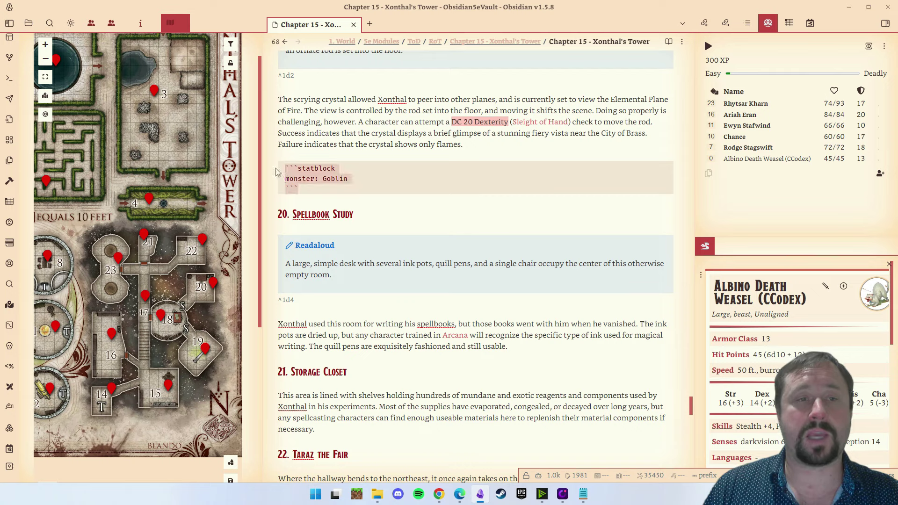
left_click(298, 200)
key("ctrl+v")
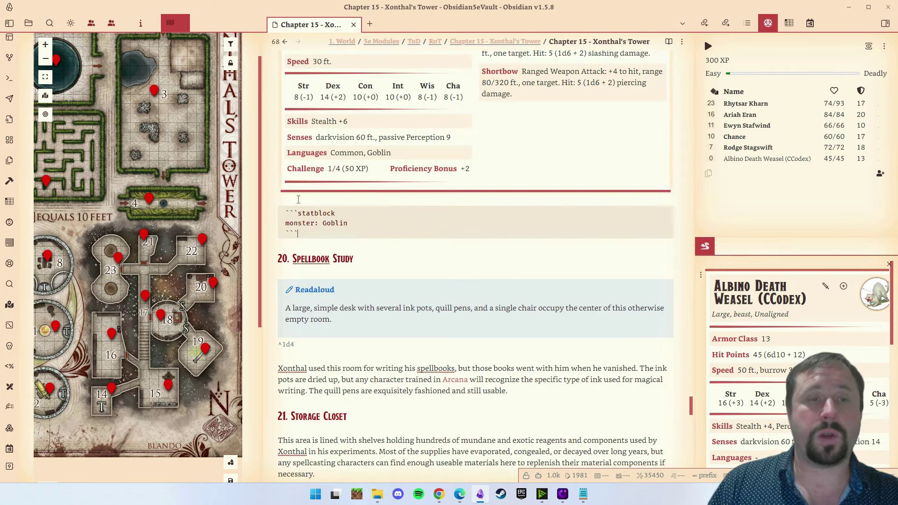
Step: Change the monster in the duplicated statblock to Orc and view the rendered result
double_click(335, 223)
type("Orc")
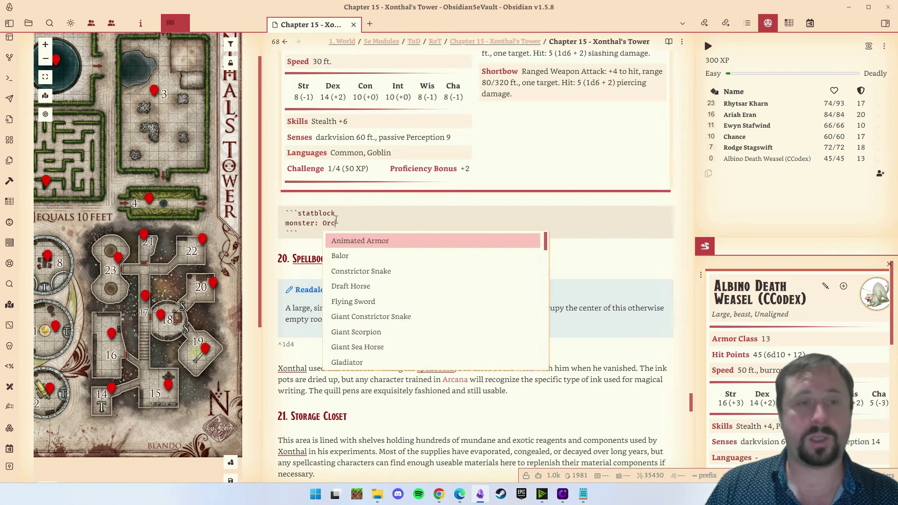
left_click(512, 284)
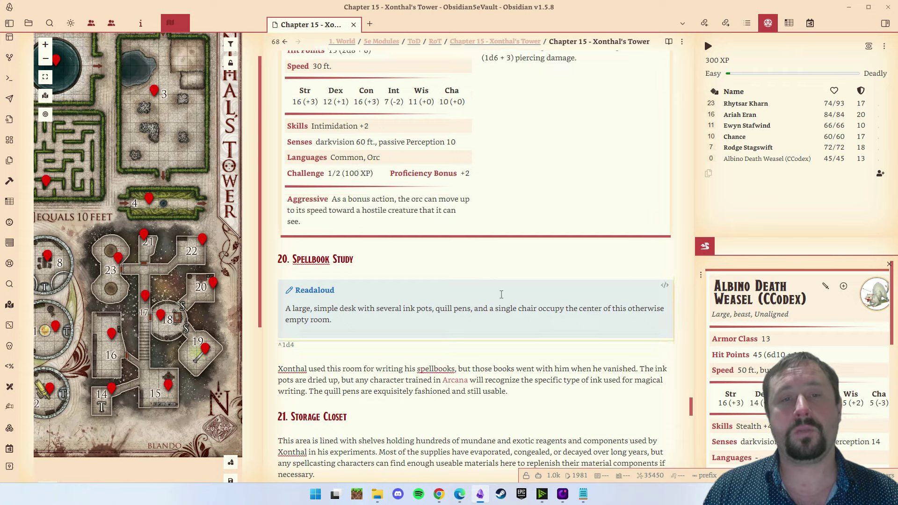
scroll(564, 361, "up", 5)
scroll(568, 364, "down", 6)
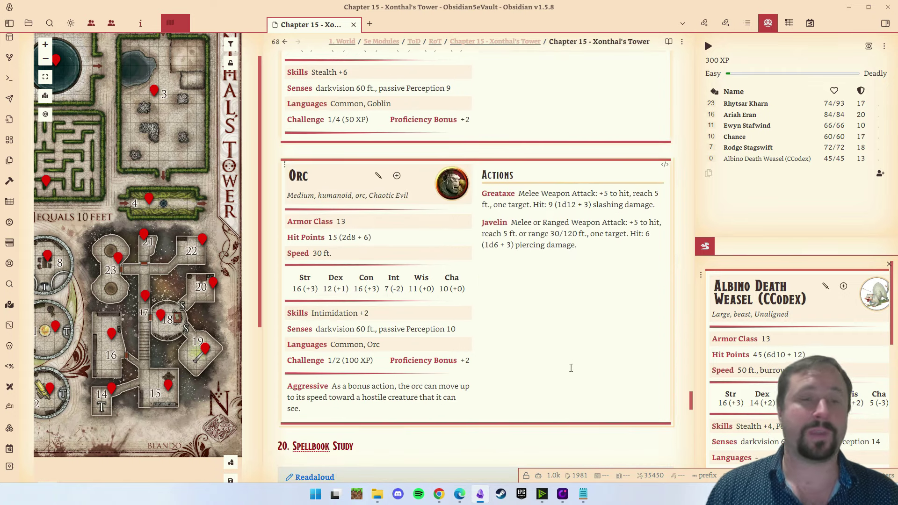
Step: Show the vault's file list and change the second statblock's monster to Albino Death Weasel (CCodex)
key("Up")
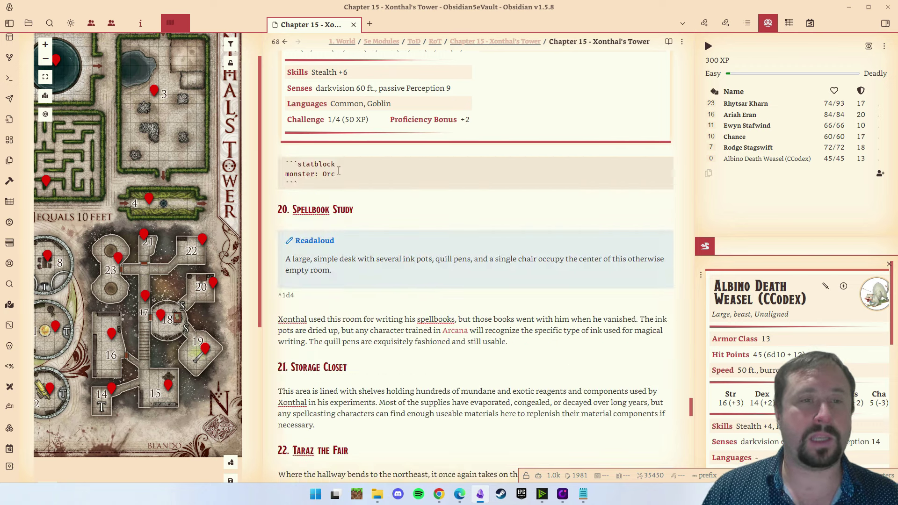
left_click(31, 23)
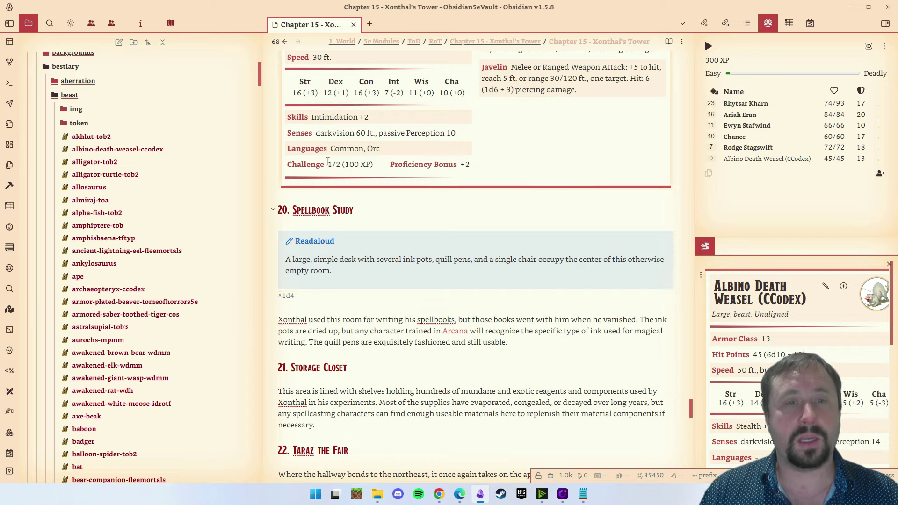
scroll(381, 271, "up", 4)
left_click(381, 142)
key("Down")
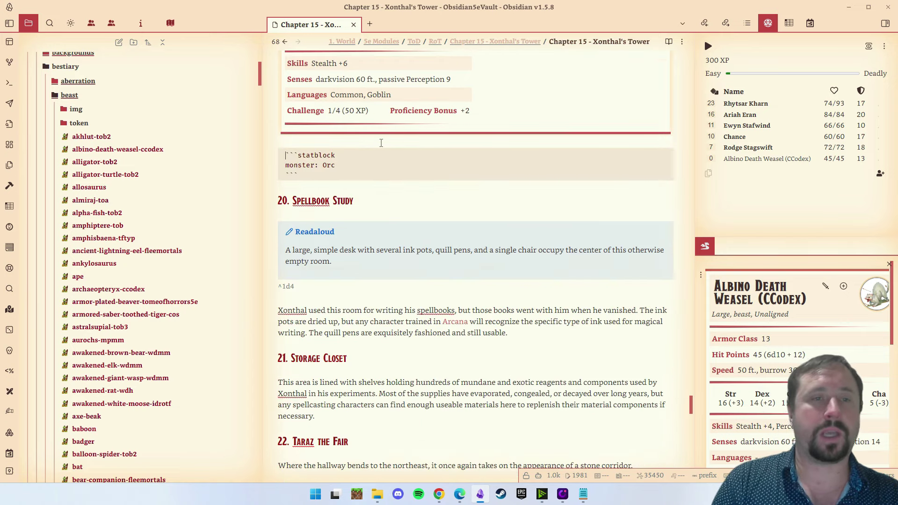
key("BackSpace")
key("BackSpace")
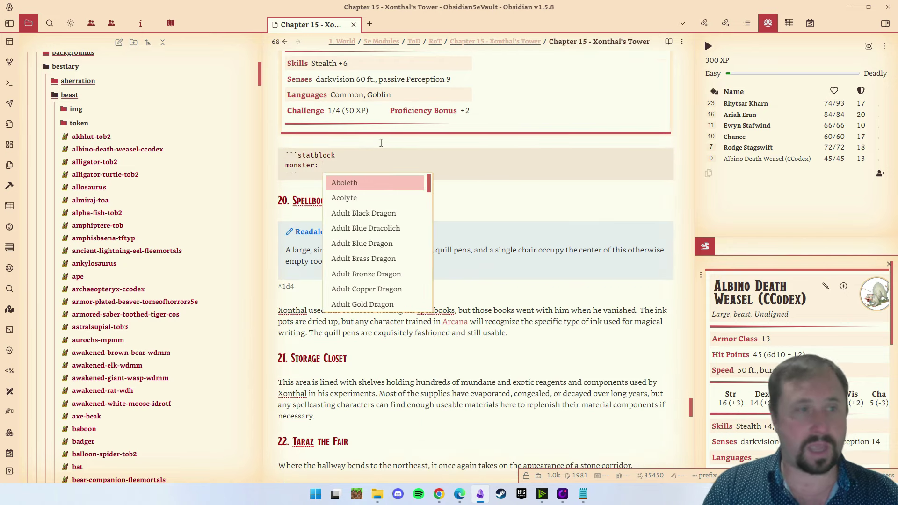
type("Albino")
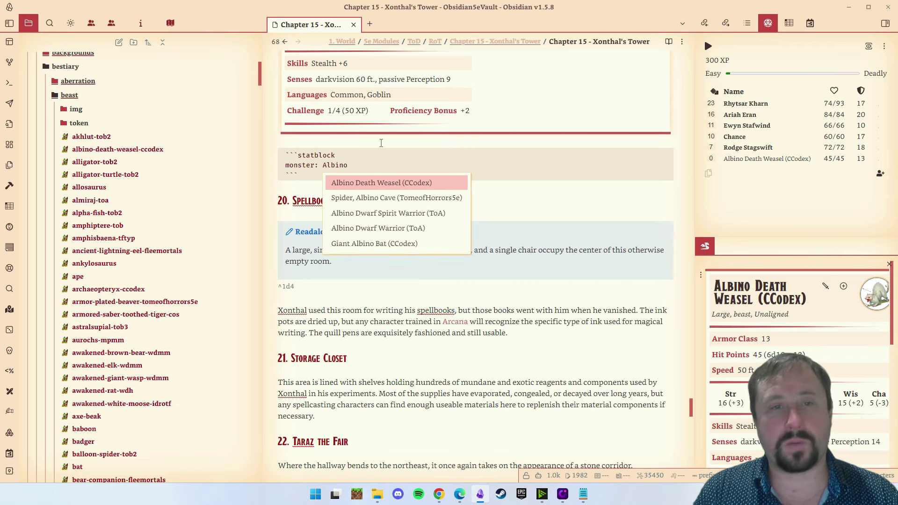
key("Down")
key("Up")
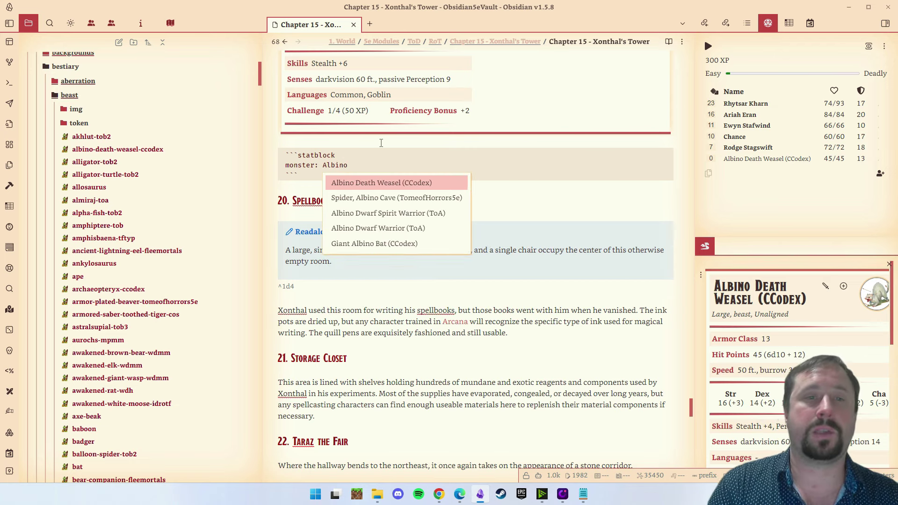
key("Return")
left_click(424, 197)
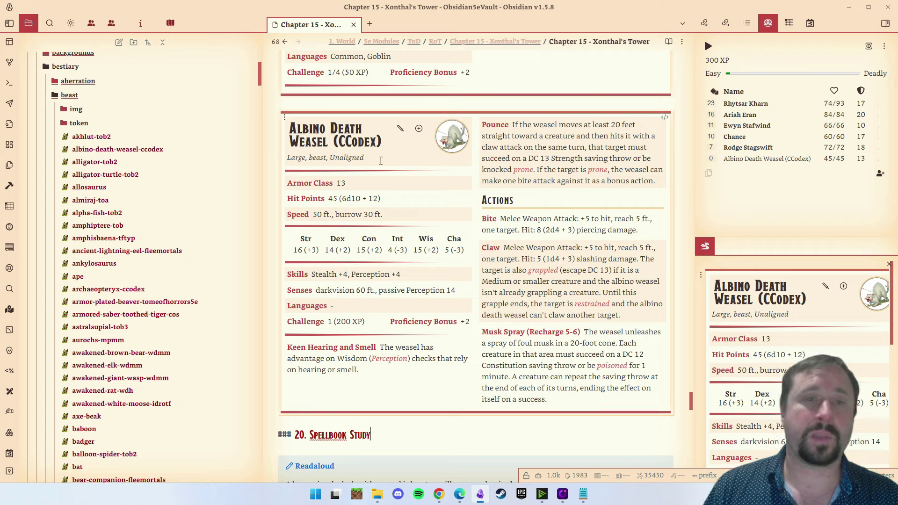
Step: Replace the monster name in the second statblock with Xorn and view the rendered result
left_click(366, 102)
key("Down")
key("Down")
key("Down")
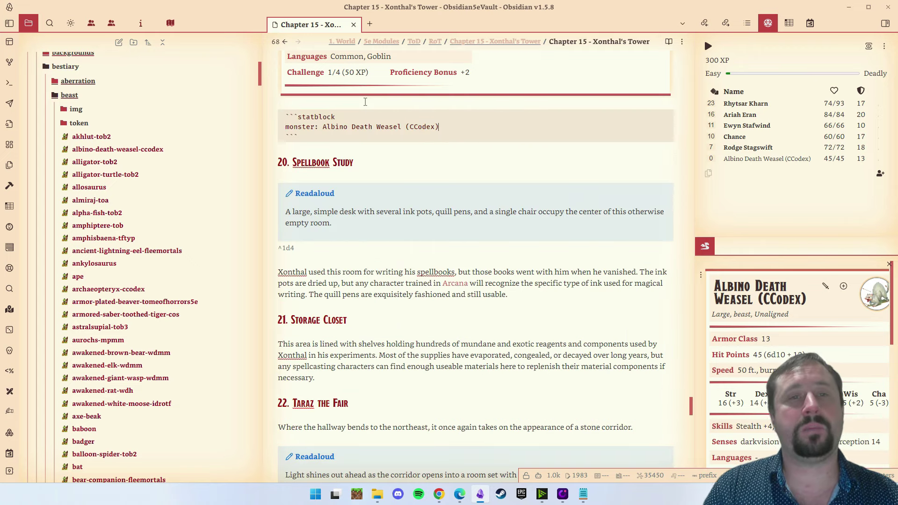
key("ctrl+shift+Left")
key("ctrl+shift+Left")
key("ctrl+shift+Left")
key("ctrl+shift+Left")
key("ctrl+shift+Left")
key("ctrl+shift+Left")
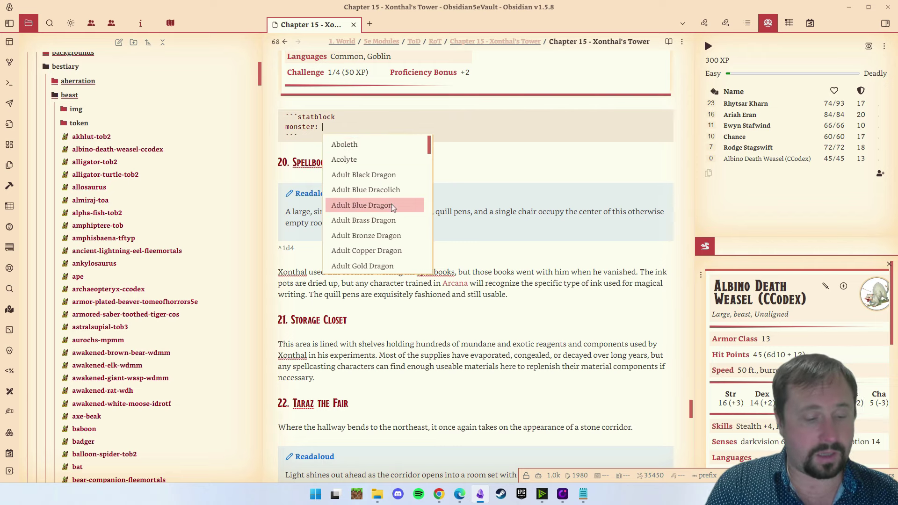
type("Xorn")
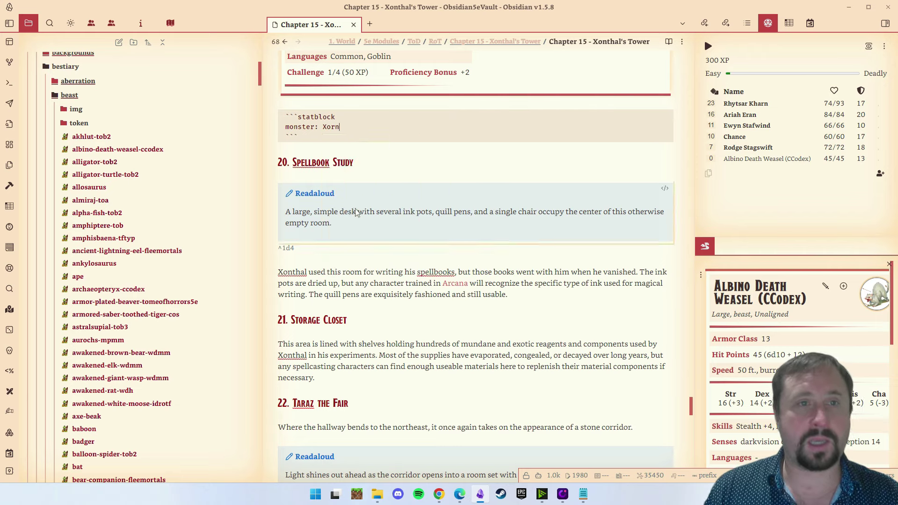
left_click(530, 150)
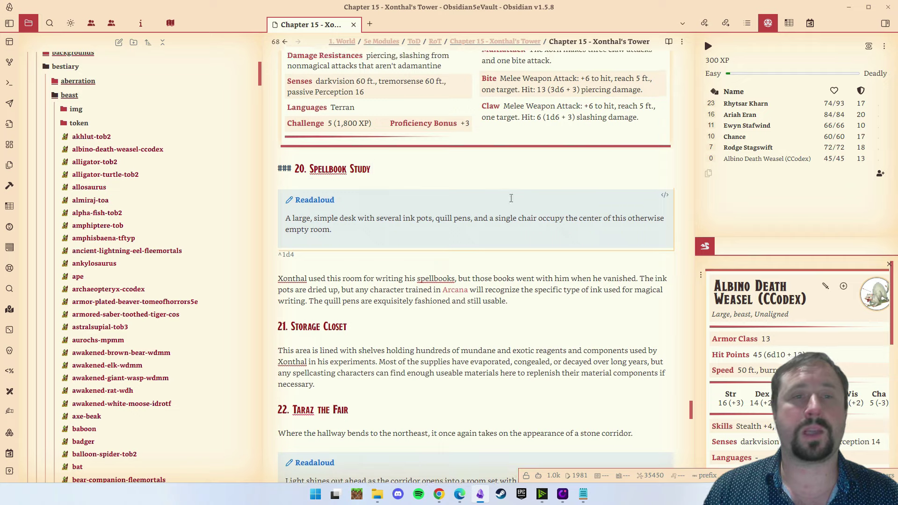
scroll(556, 244, "down", 1)
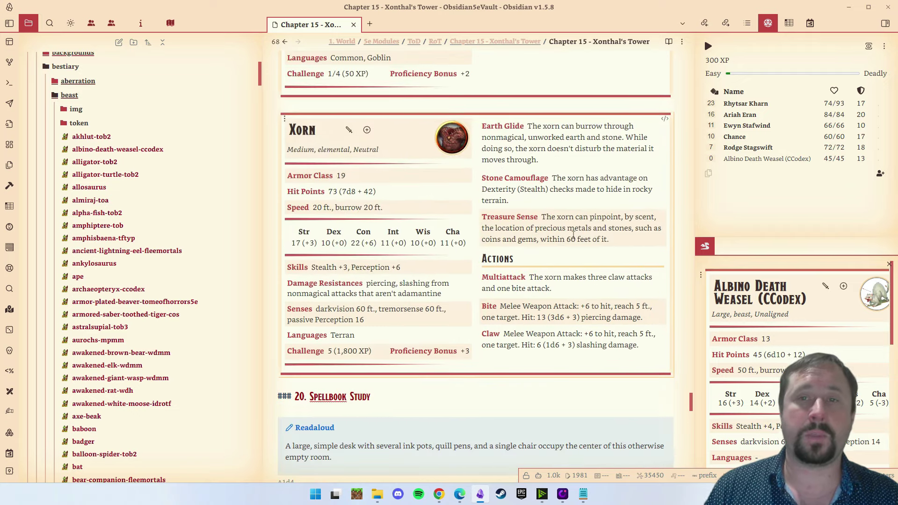
Step: Replace the second statblock's monster value with the suggested Goblin link to goblin-mpmm.md and render the block
left_click(664, 119)
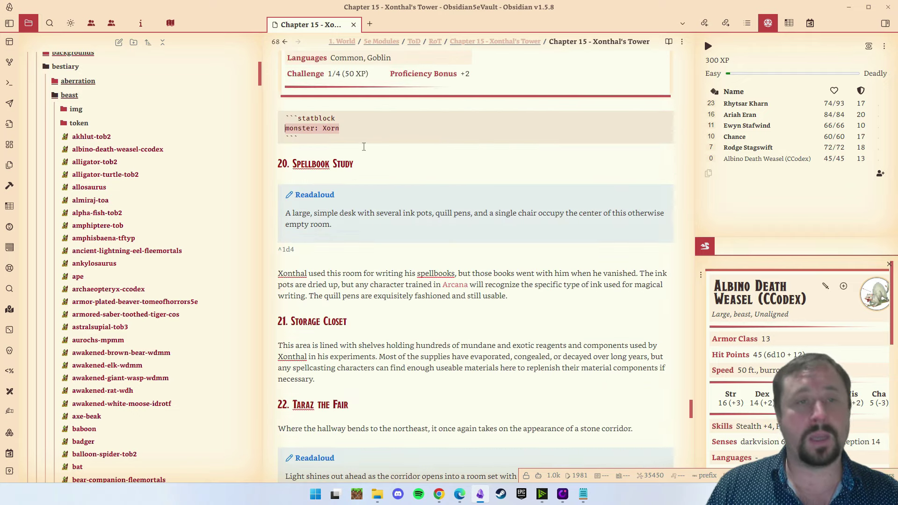
double_click(358, 132)
type("Goblin")
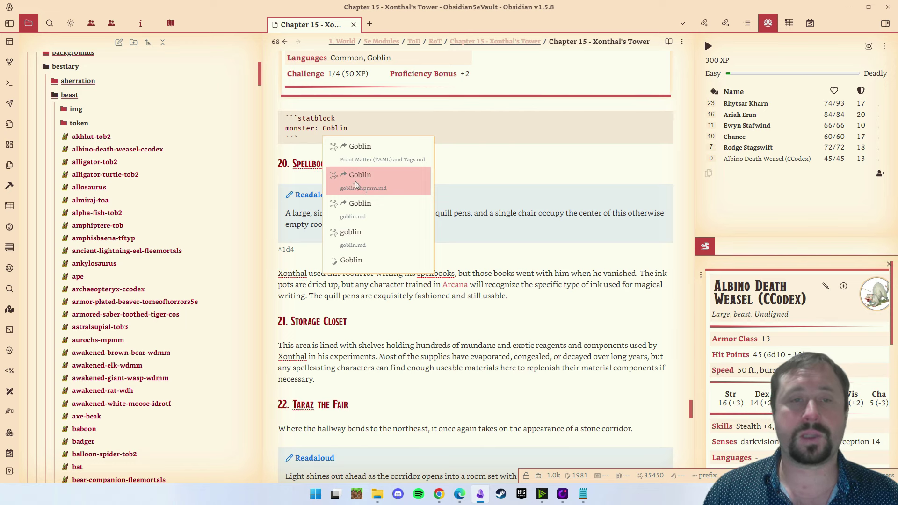
left_click(354, 180)
left_click(464, 183)
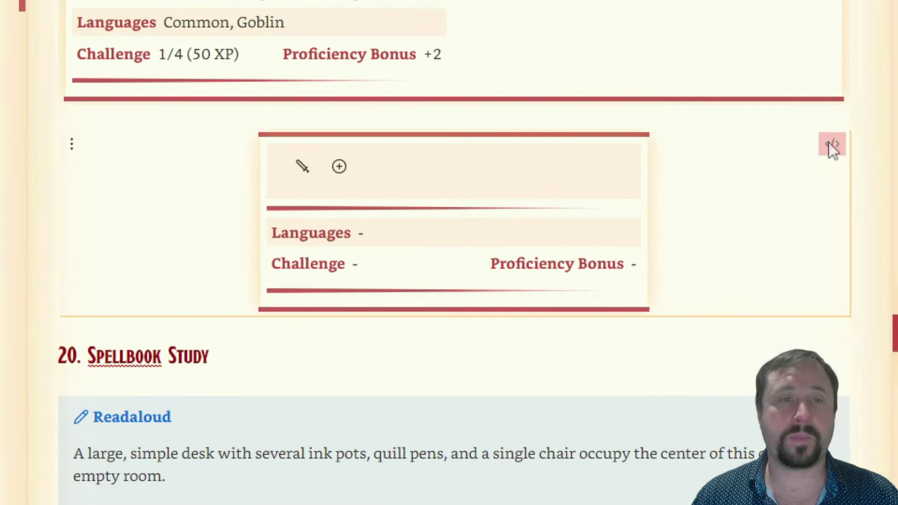
Step: Open the second statblock's code and highlight the Goblin link in its monster value to examine its syntax
left_click(664, 151)
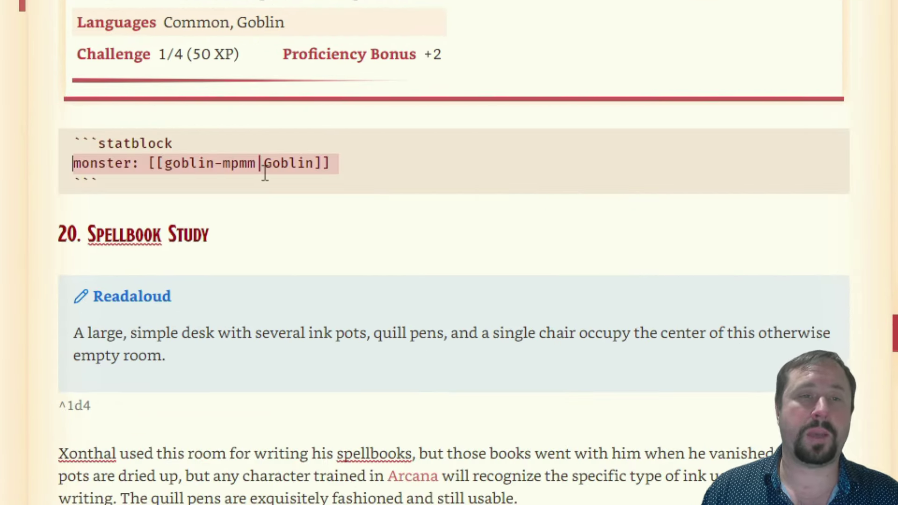
left_click(402, 150)
key("Left")
key("Left")
key("Left")
key("Left")
key("Left")
key("Left")
key("Left")
key("Left")
key("Left")
key("Left")
key("Left")
key("Left")
key("Left")
key("Left")
key("Left")
key("Left")
key("Left")
key("Left")
key("Left")
key("Left")
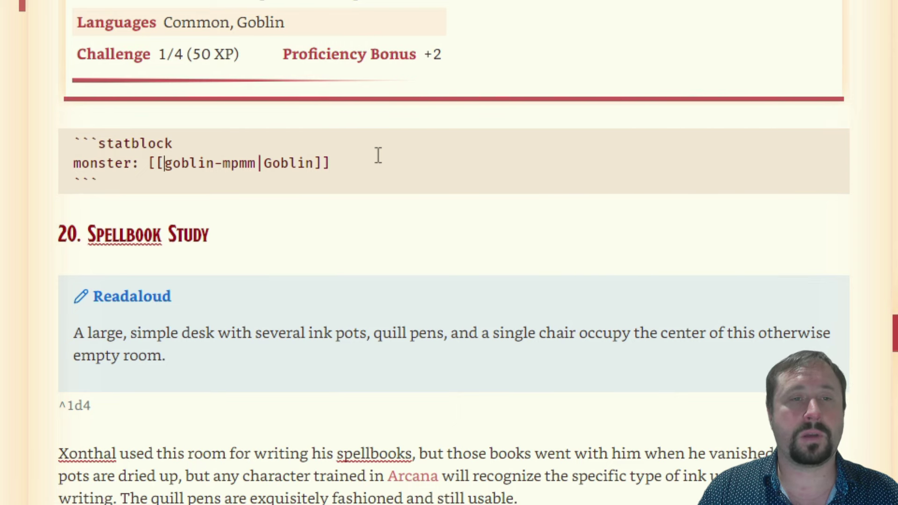
key("Left")
key("Left")
key("shift+End")
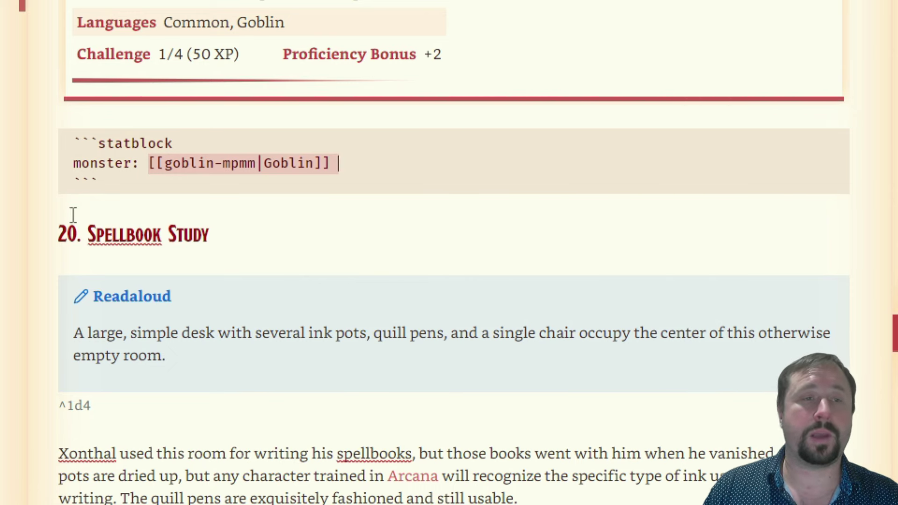
Step: Insert a suggested link to the Allosaurus note on the blank line above section 20, and delete it again
left_click(83, 199)
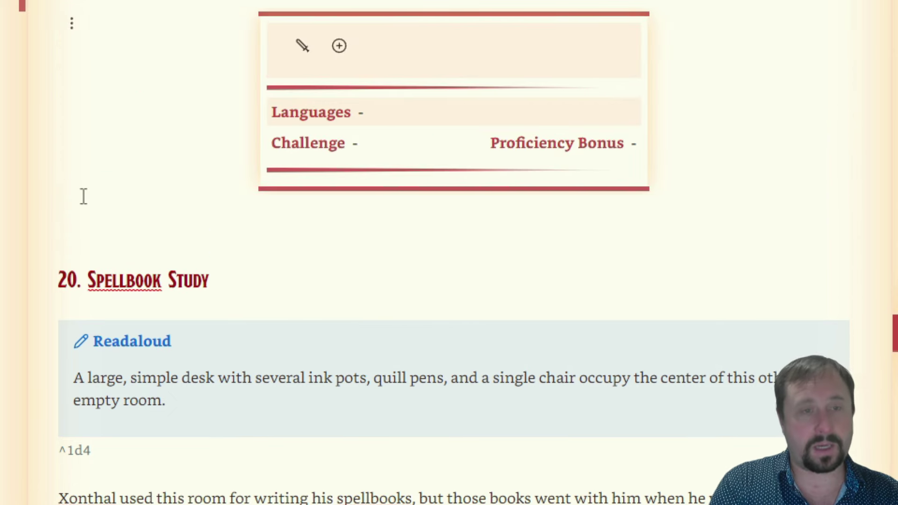
type("Allo")
key("Down")
key("Down")
key("Down")
key("Down")
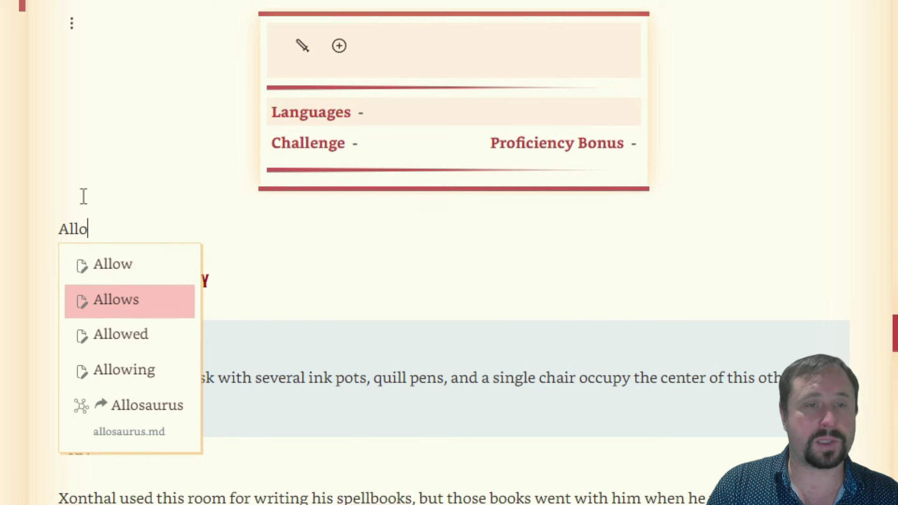
type("sa")
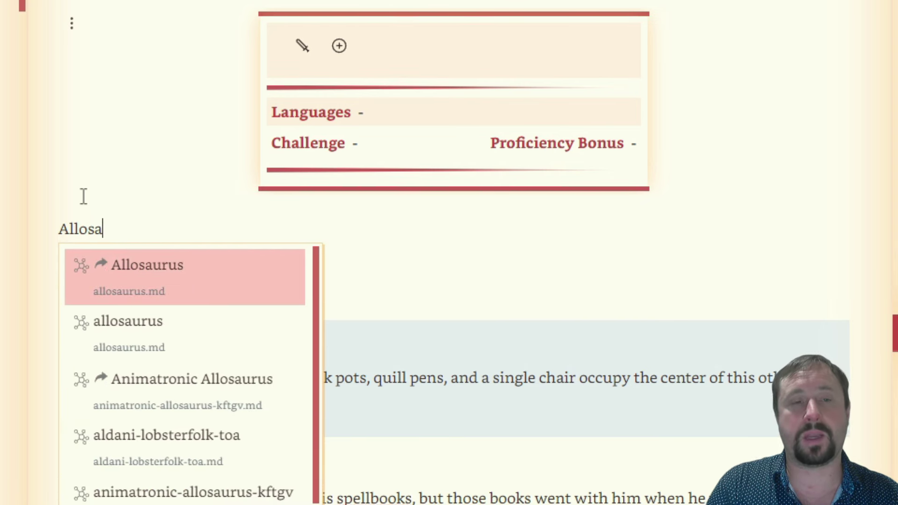
key("Escape")
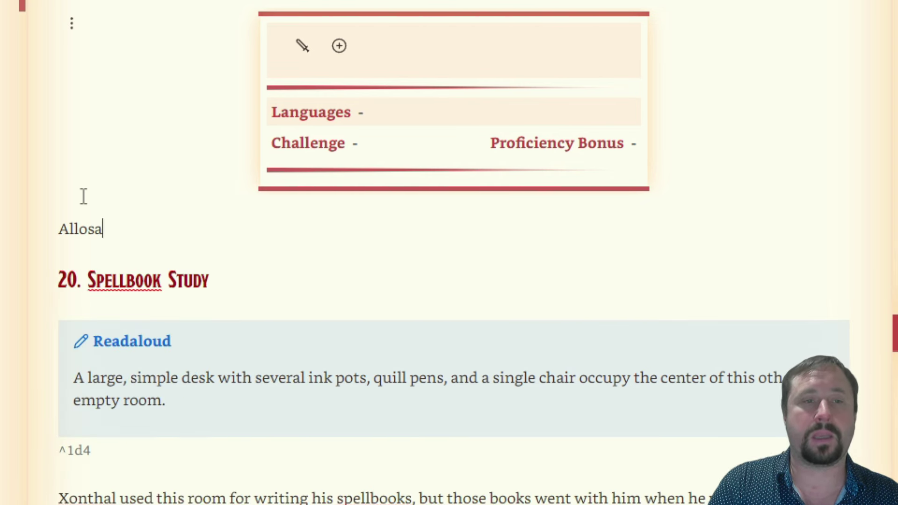
key("BackSpace")
key("Down")
key("Return")
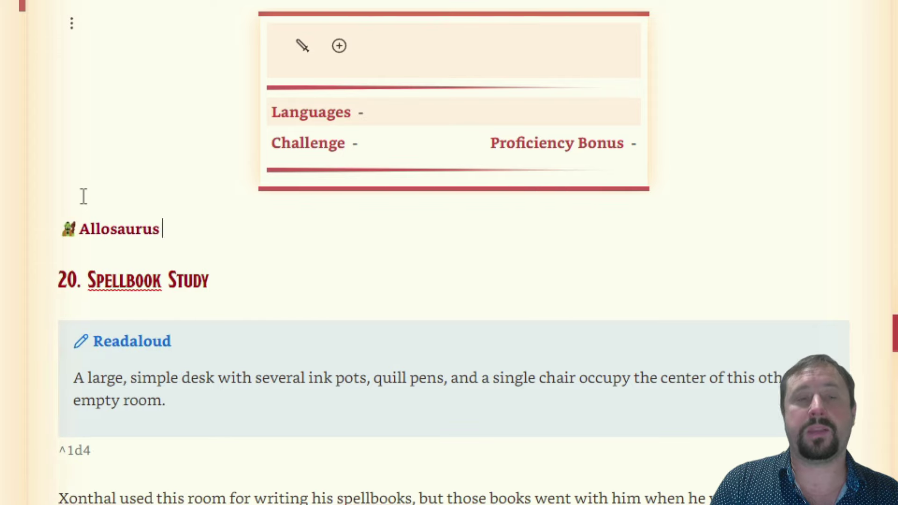
key("shift+Home")
key("BackSpace")
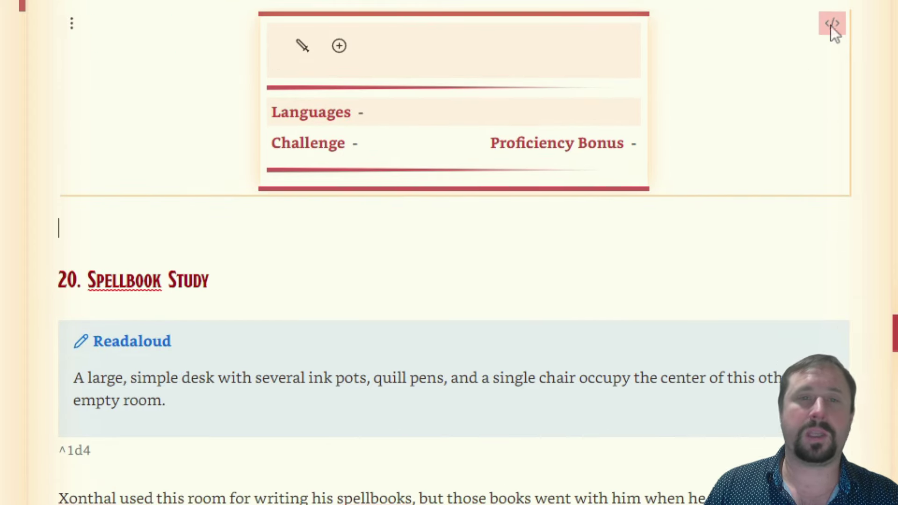
Step: Open the second statblock's code and delete the goblin-mpmm link from its monster value
left_click(831, 24)
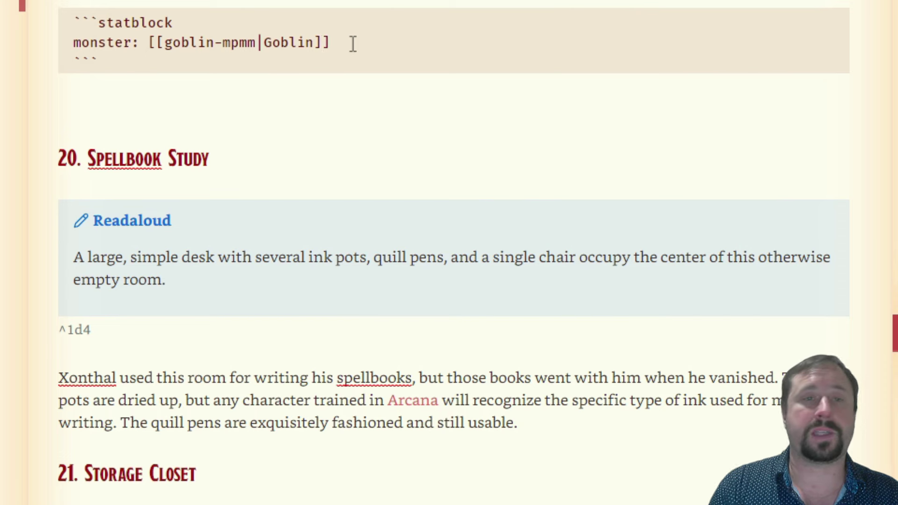
key("shift+Left")
key("shift+Left")
key("shift+Left")
key("shift+Left")
key("shift+Left")
key("shift+Left")
key("shift+Left")
key("shift+Left")
key("shift+Left")
key("Right")
key("shift+Left")
key("shift+Left")
key("shift+Left")
key("shift+Left")
key("shift+Left")
key("shift+Left")
key("shift+Left")
key("shift+Left")
key("shift+Left")
key("shift+Left")
key("shift+Left")
key("shift+Left")
key("shift+Left")
key("shift+Left")
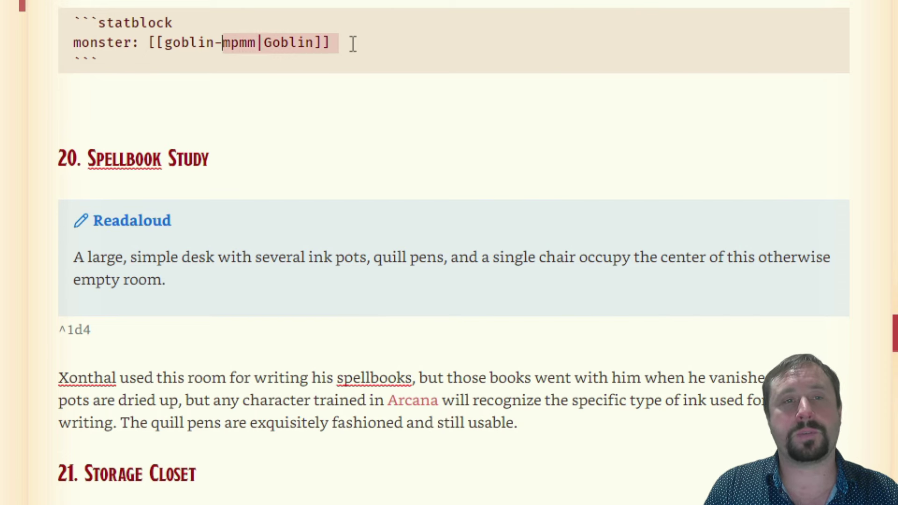
key("shift+Left")
key("shift+Left")
key("shift+Left")
key("shift+Left")
key("shift+Left")
key("shift+Left")
key("shift+Left")
key("shift+Left")
key("shift+Left")
key("shift+Left")
key("shift+Left")
key("shift+Right")
key("shift+Right")
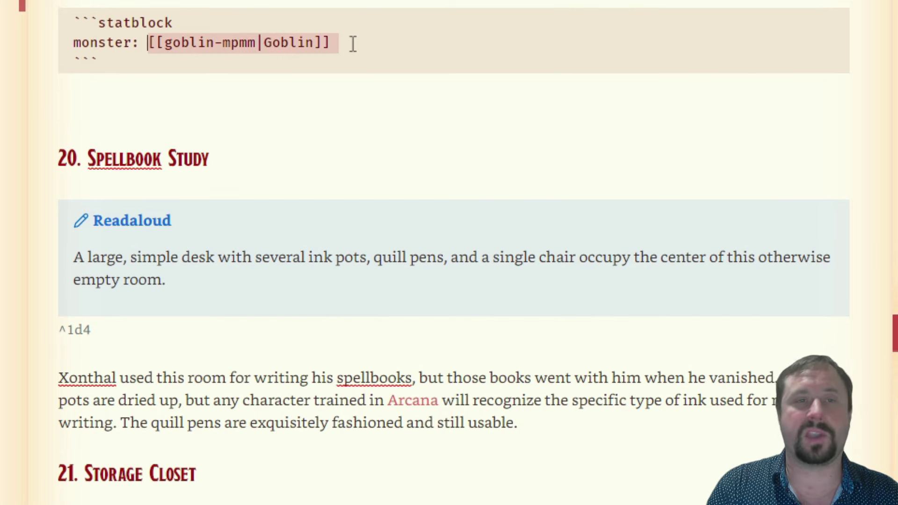
key("BackSpace")
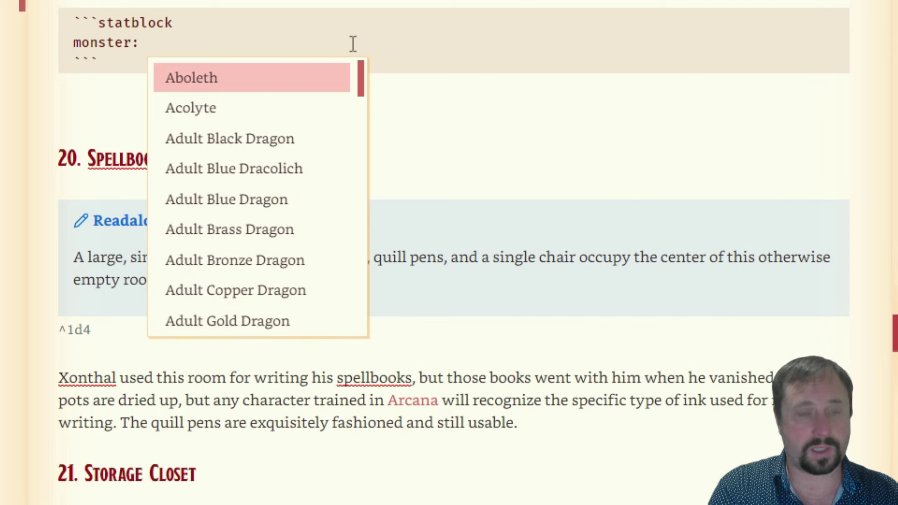
Step: Try the plain name Goblin and its suggestions in the second statblock's monster value, and clear the value again
type("Goblin")
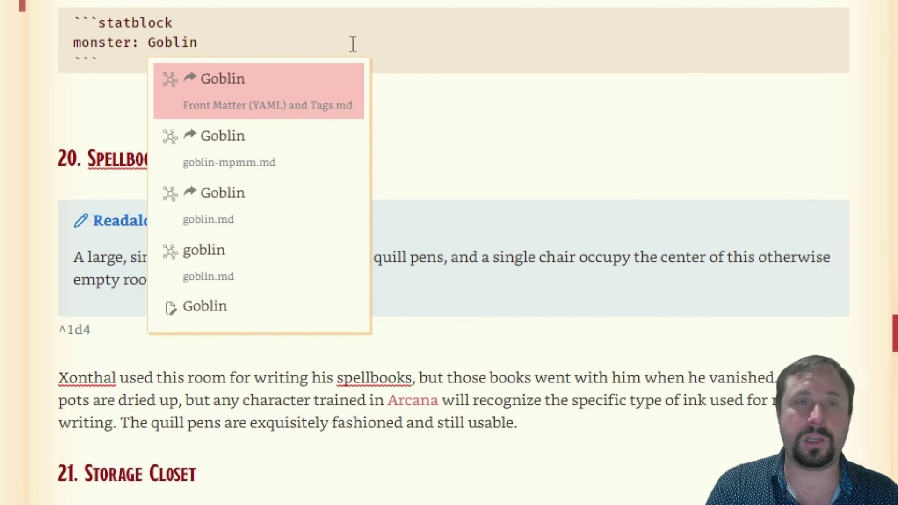
key("BackSpace")
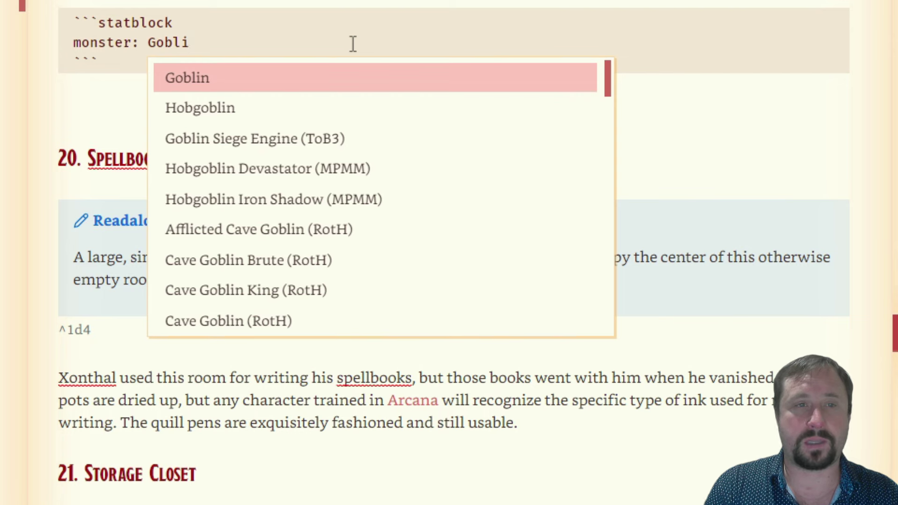
key("Return")
key("BackSpace")
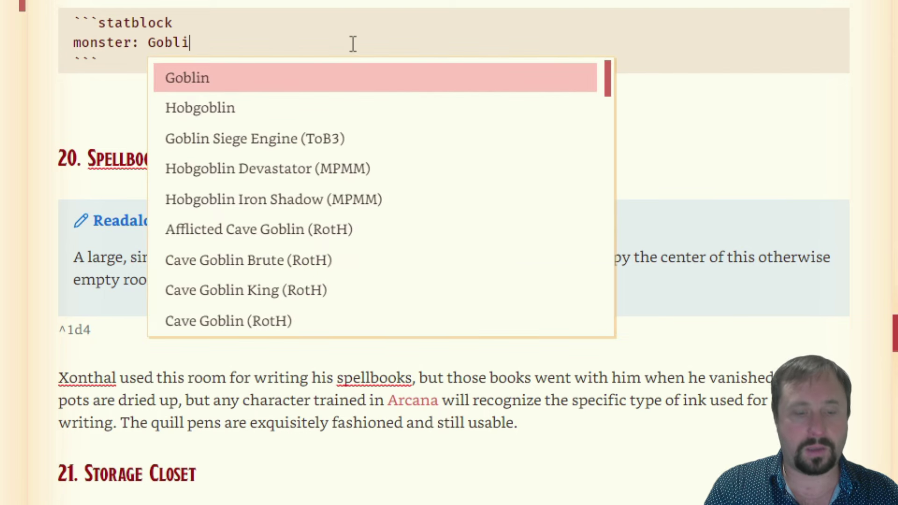
key("Return")
key("BackSpace")
key("BackSpace")
key("BackSpace")
key("BackSpace")
key("BackSpace")
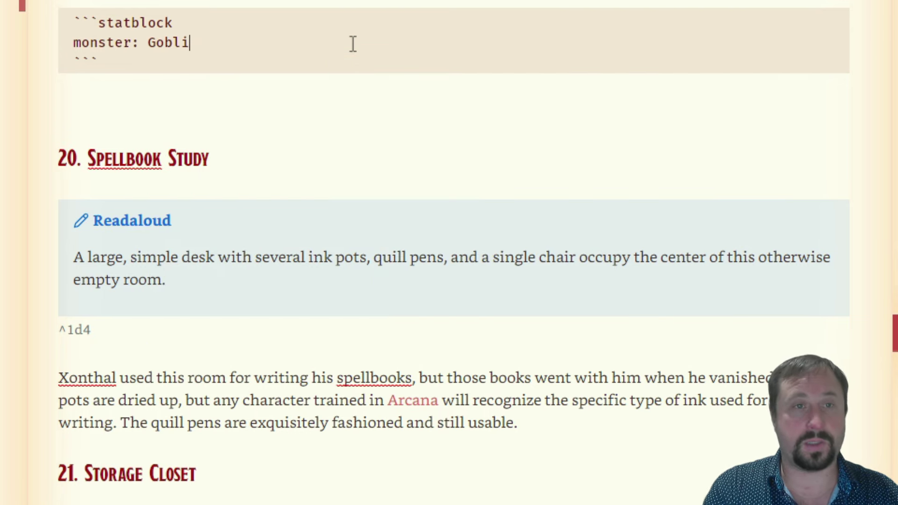
type("ob")
key("Return")
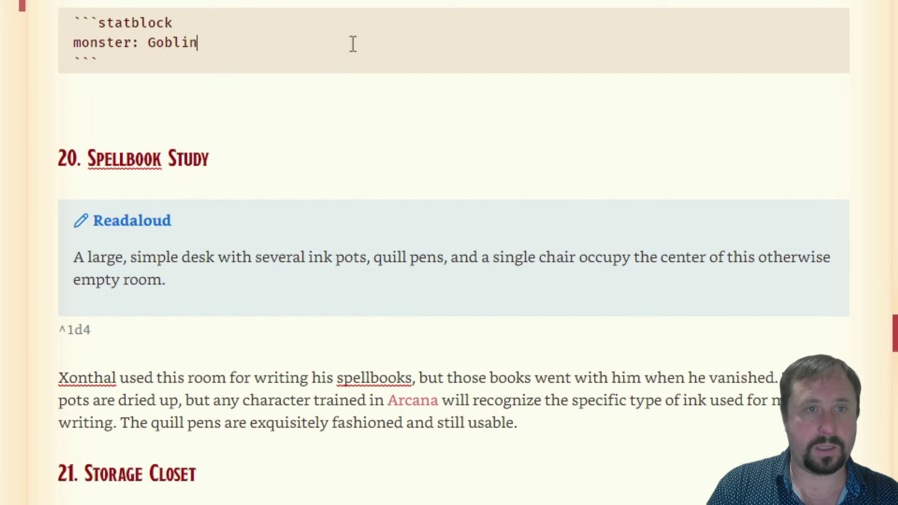
key("BackSpace")
key("BackSpace")
key("BackSpace")
key("BackSpace")
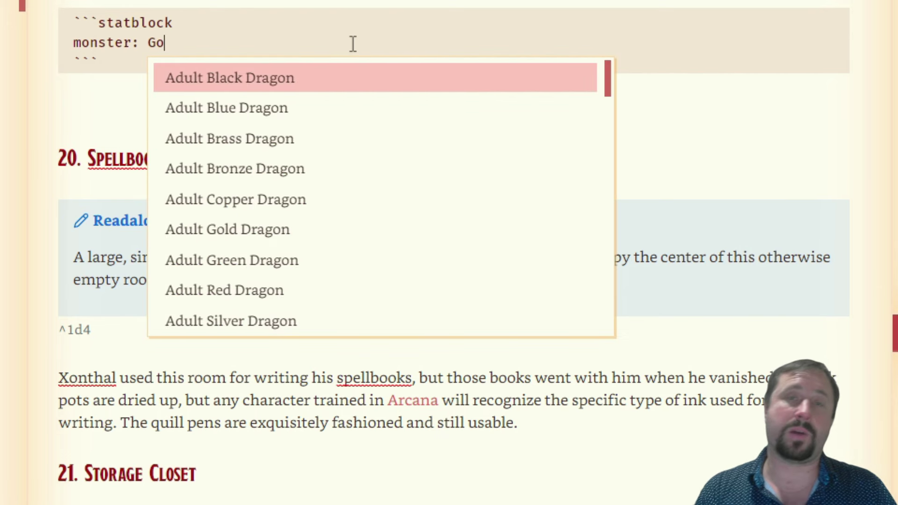
key("BackSpace")
key("BackSpace")
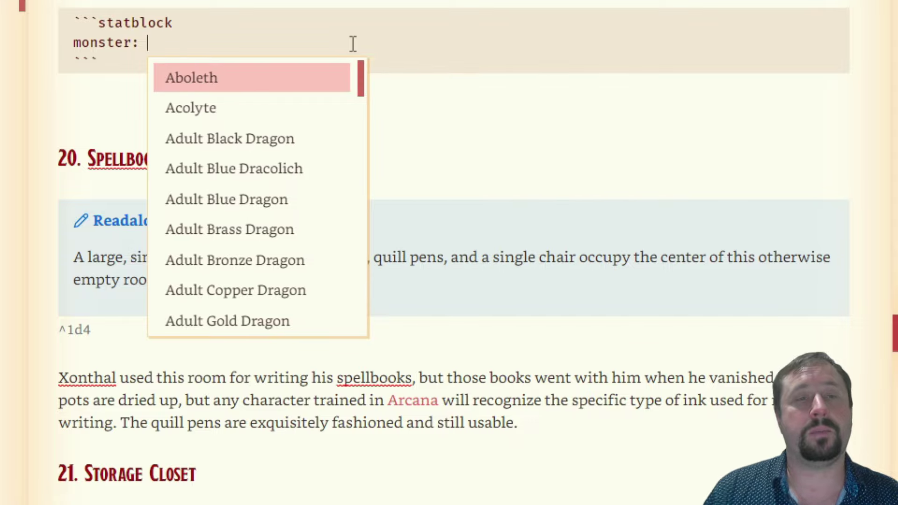
Step: Set the second statblock's monster value to Orc and view the rendered statblock
left_click(121, 101)
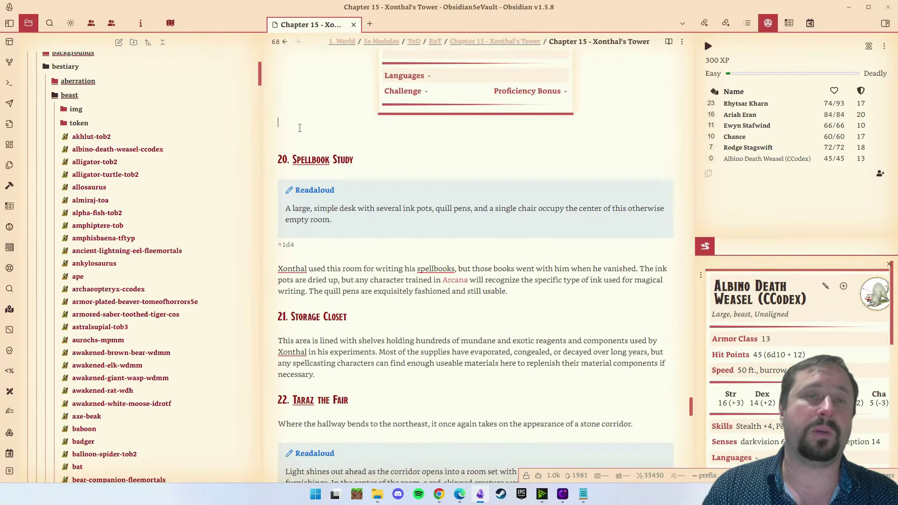
key("Up")
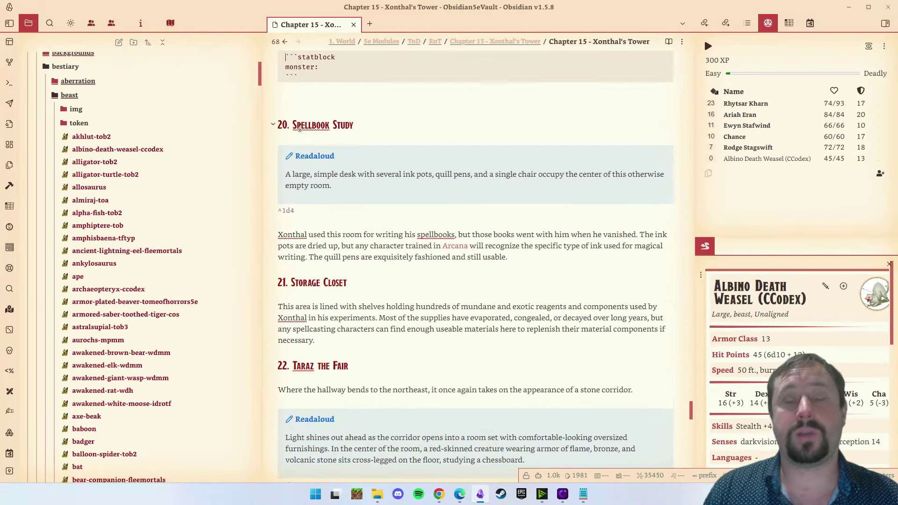
scroll(294, 131, "up", 2)
left_click(314, 167, "shift")
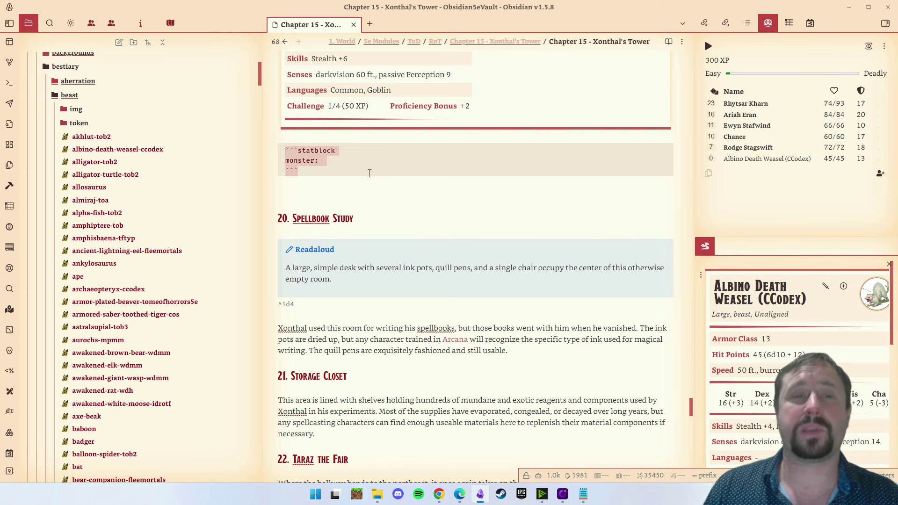
left_click(337, 163)
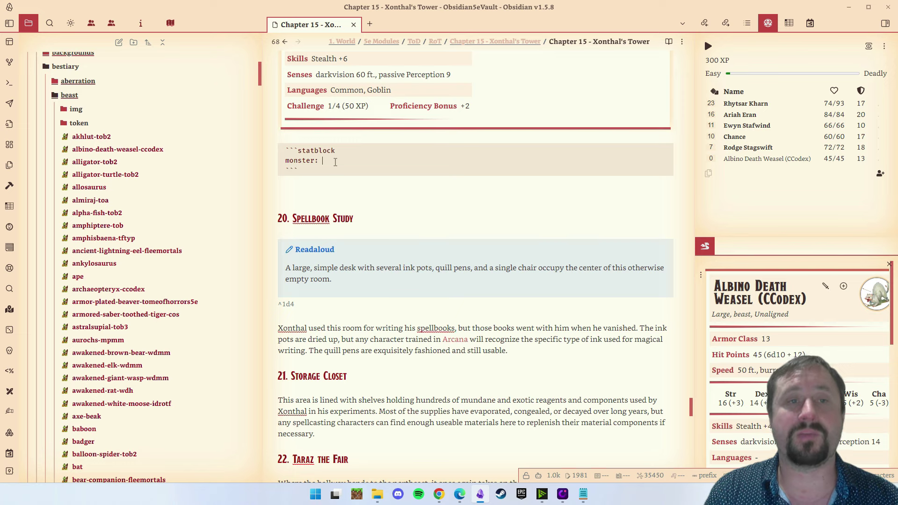
type("rc")
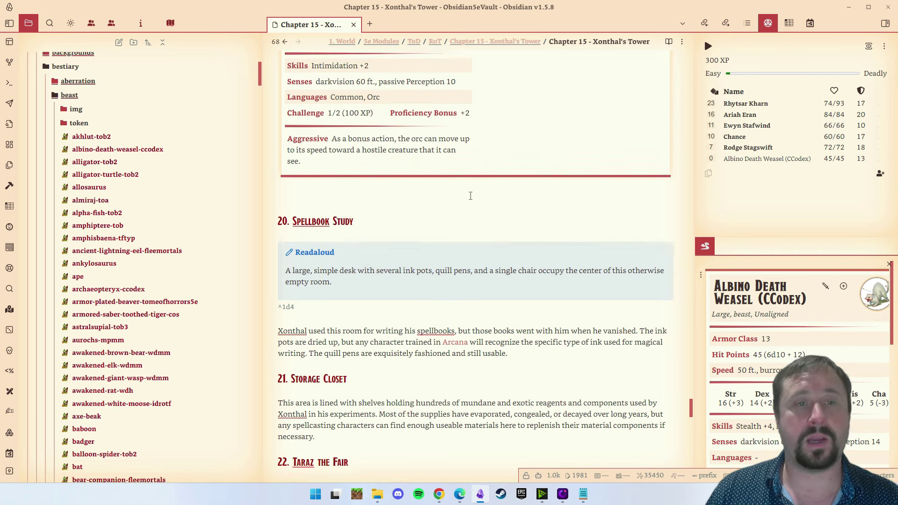
scroll(502, 231, "up", 5)
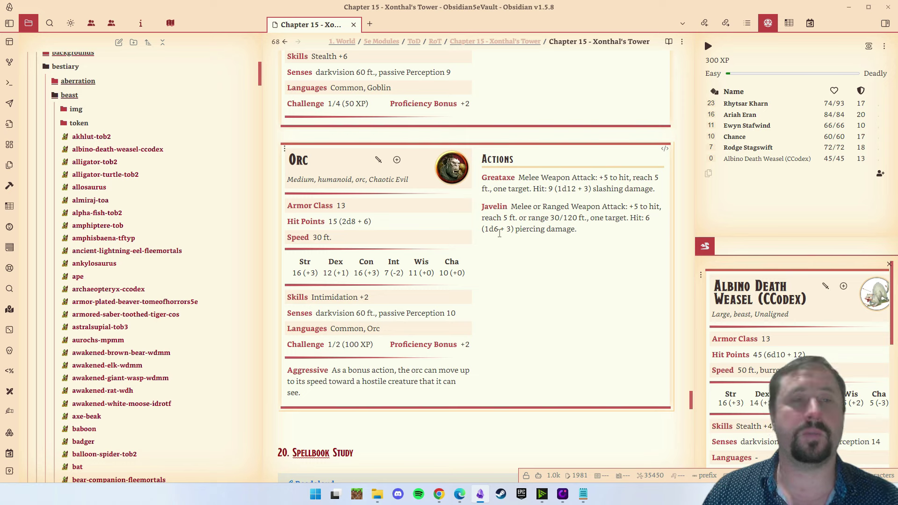
scroll(307, 414, "up", 5)
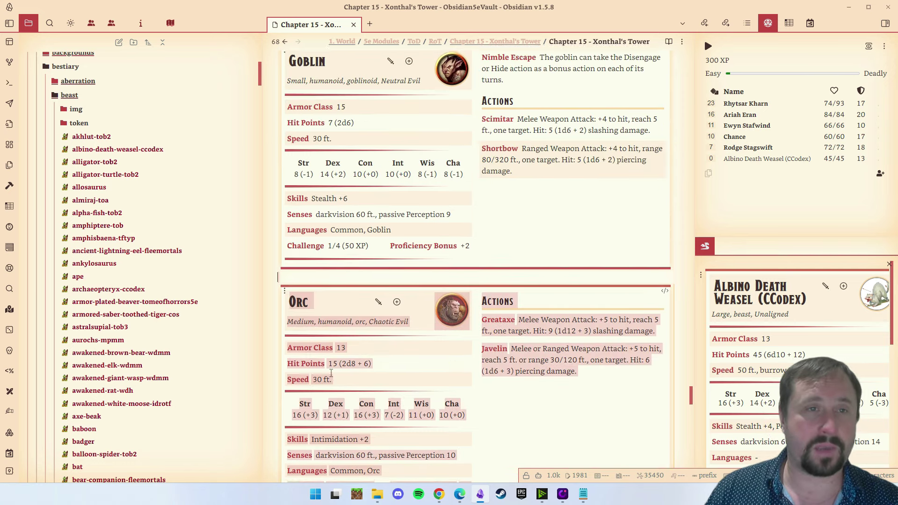
Step: Delete the Goblin and Orc statblocks and the blank lines between the scrying crystal paragraph and section 20
left_click(271, 236)
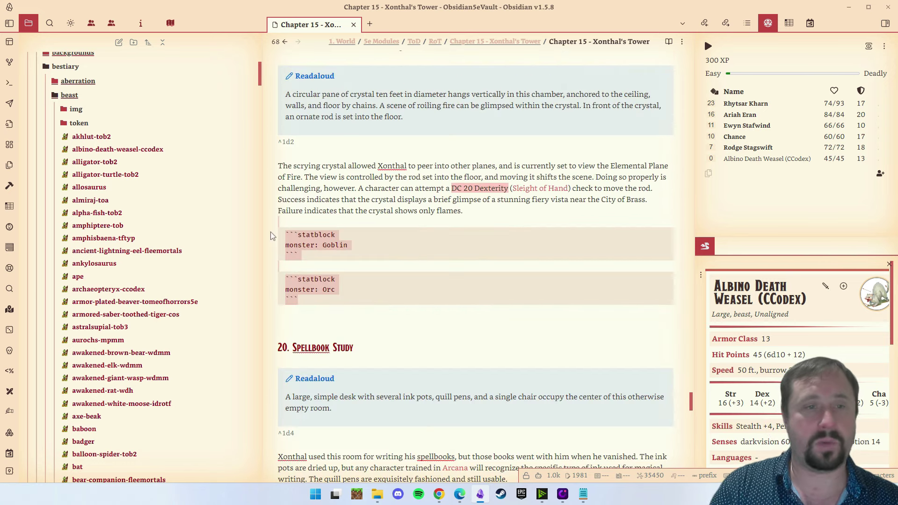
key("shift+Down")
key("shift+Down")
key("shift+Down")
key("shift+Down")
key("shift+Down")
key("shift+Down")
key("shift+Down")
key("shift+Down")
key("Delete")
key("Delete")
key("Delete")
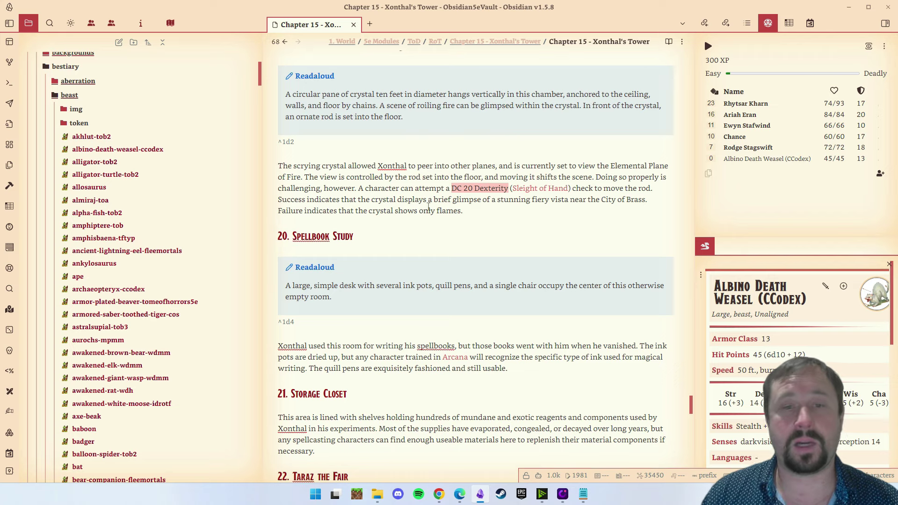
key("BackSpace")
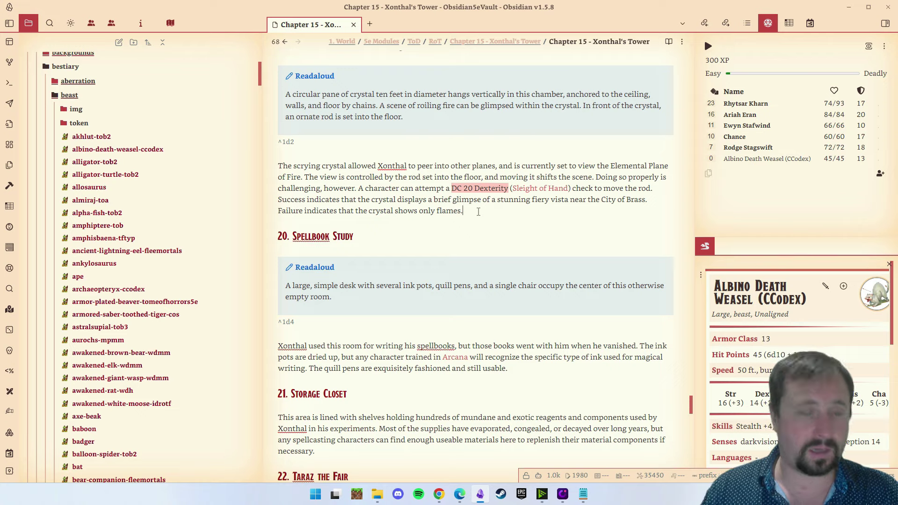
Step: Restore the Goblin and Orc statblocks above section 20 to view them rendered, and remove both again
key("Return")
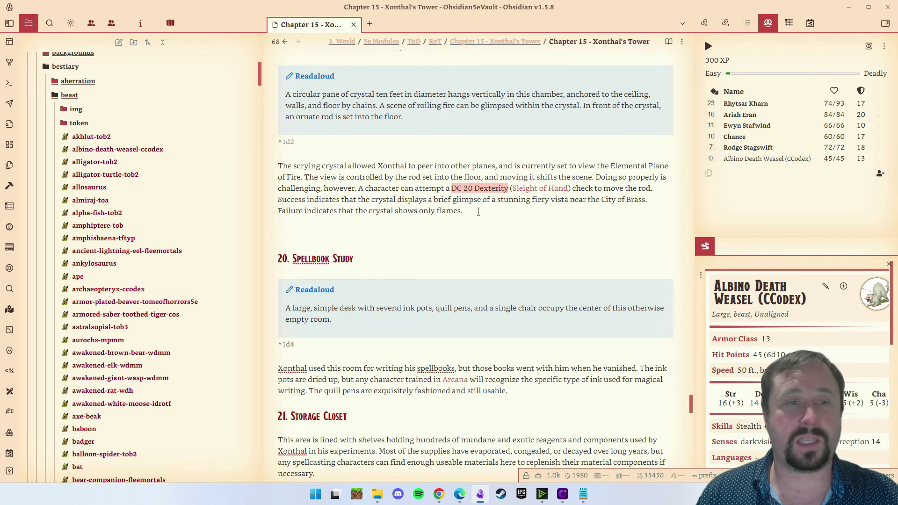
type("```statblock monster: Orc ```")
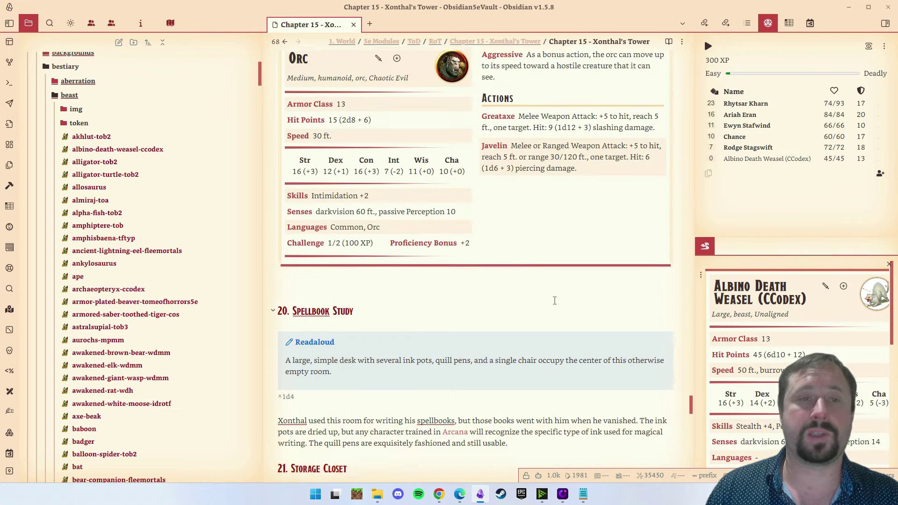
scroll(555, 300, "up", 8)
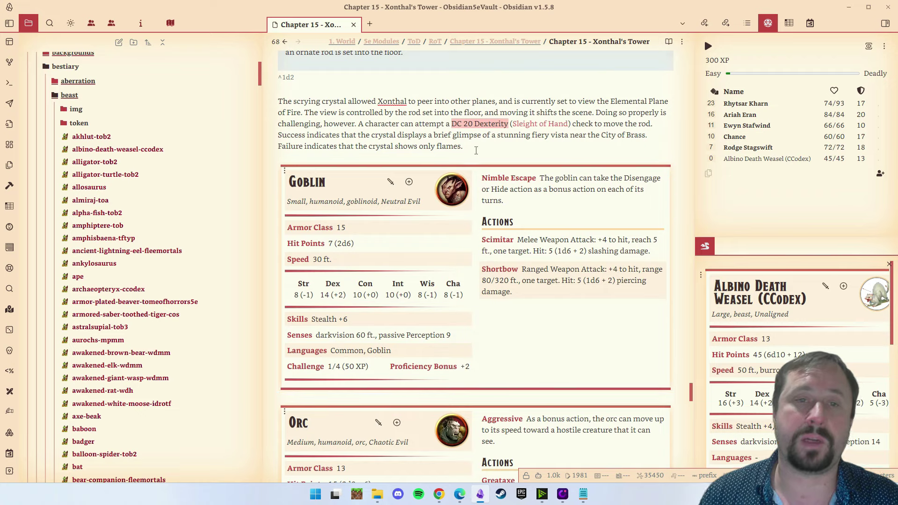
scroll(476, 151, "down", 7)
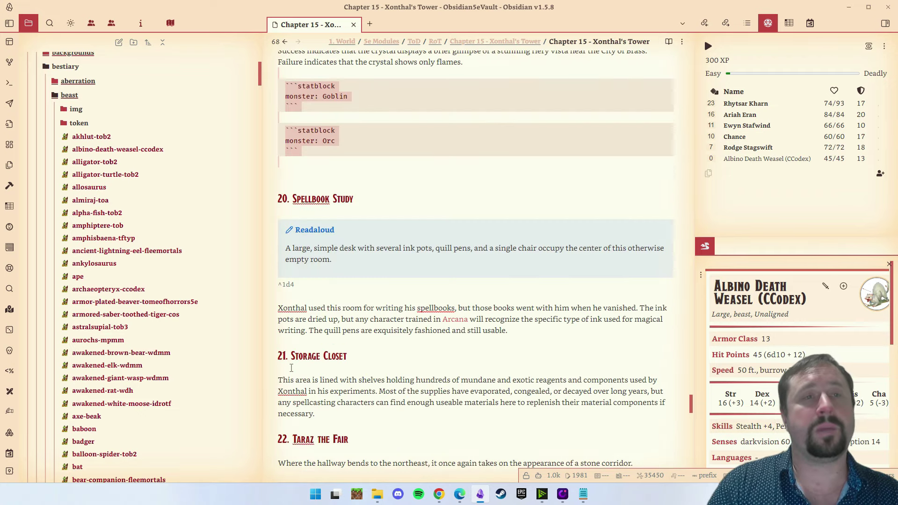
key("BackSpace")
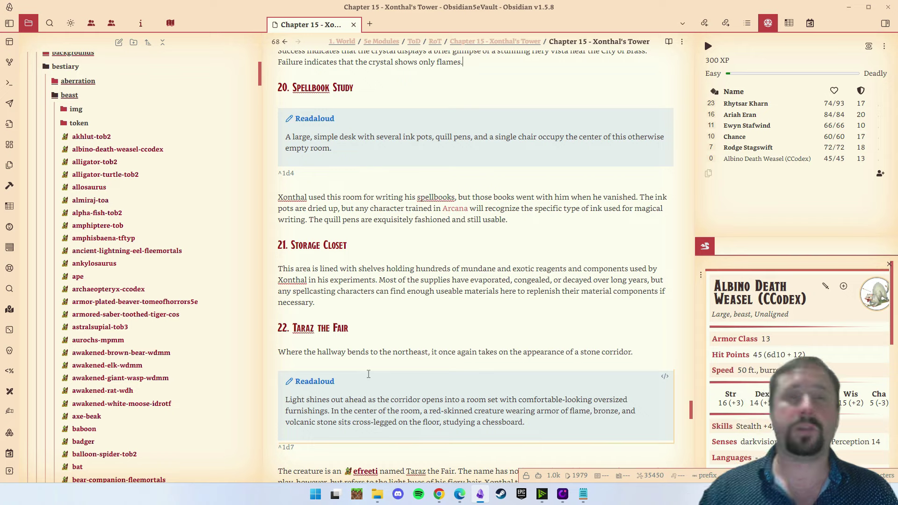
Step: Find the Templates core plugin in the application settings and open its options
scroll(9, 243, "down", 2)
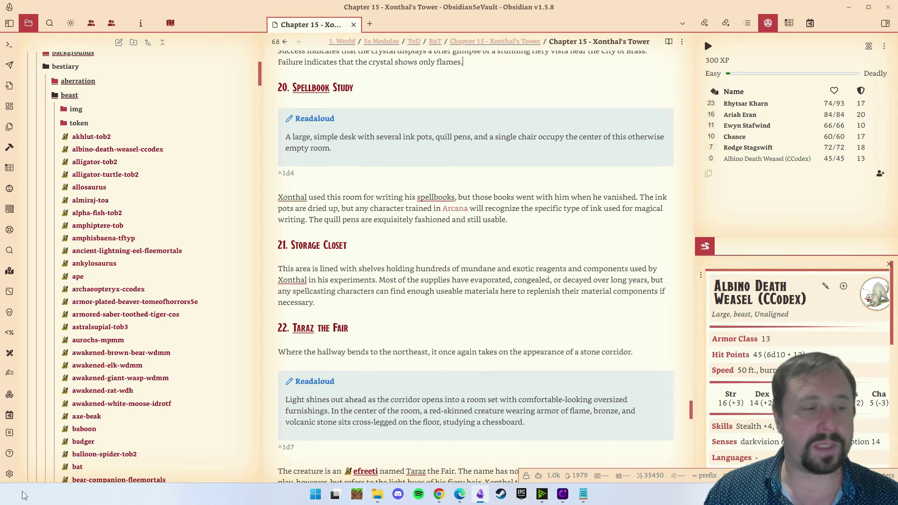
left_click(10, 474)
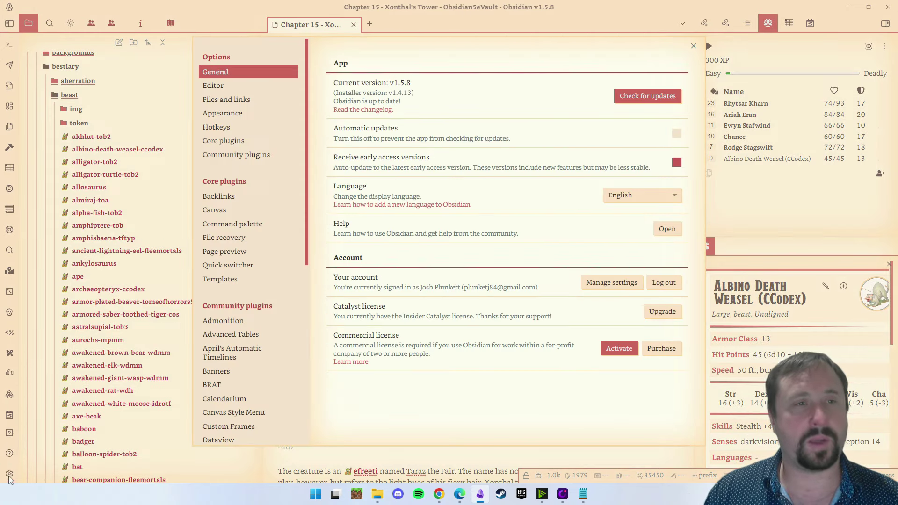
left_click(233, 143)
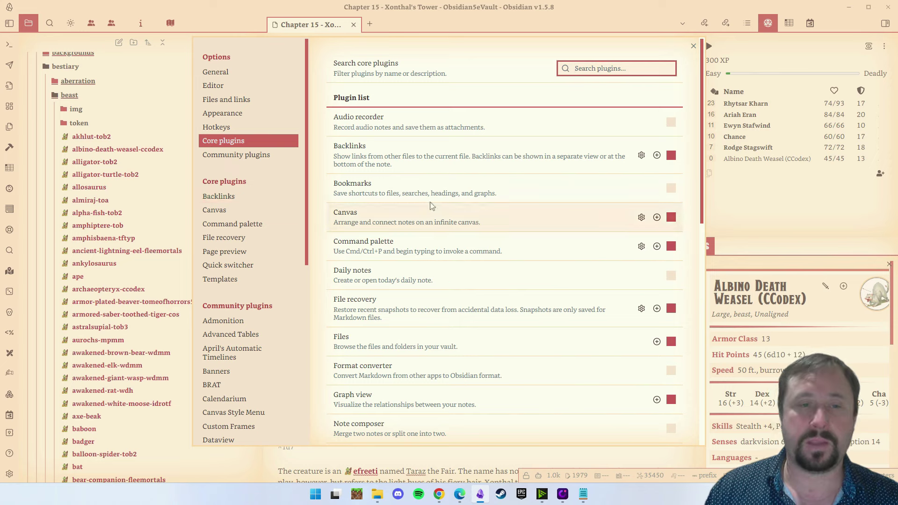
scroll(466, 227, "down", 8)
scroll(465, 228, "down", 2)
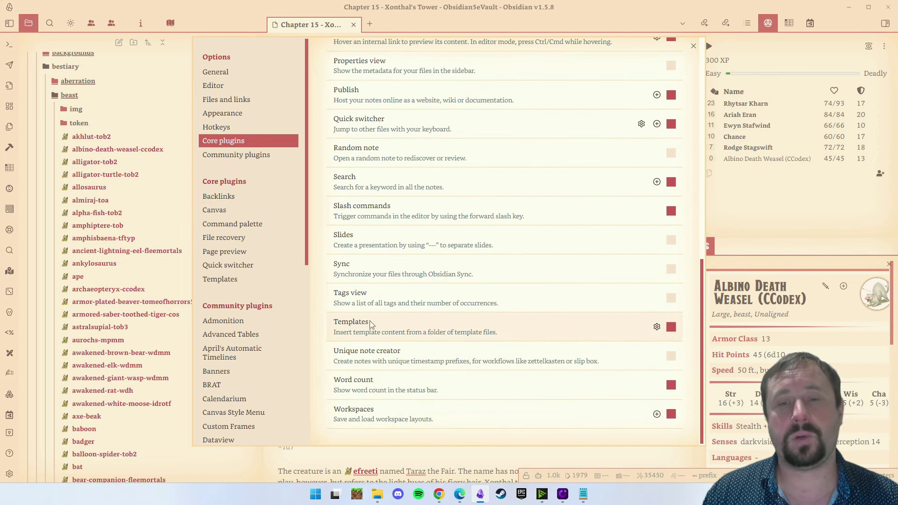
left_click(657, 327)
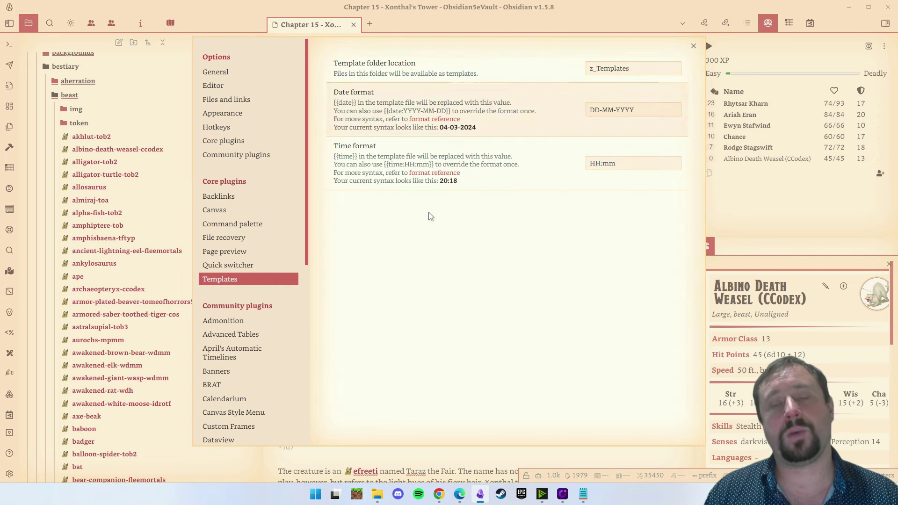
Step: Examine the folders suggested for the template folder location, keep z_Templates, and close the settings
left_click(639, 68)
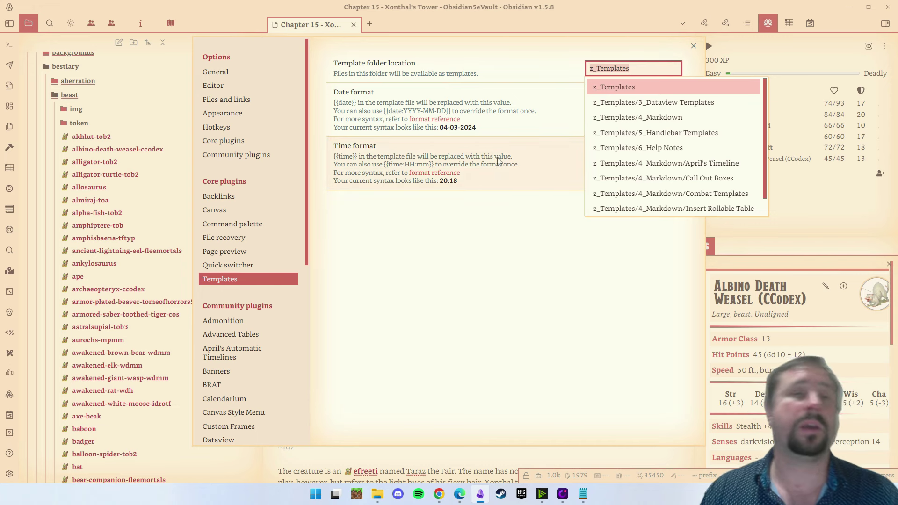
left_click(427, 234)
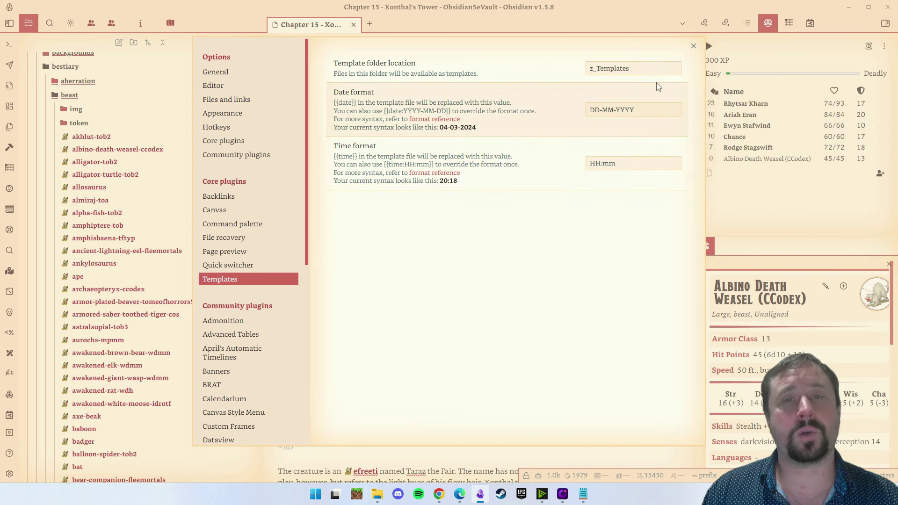
left_click(693, 45)
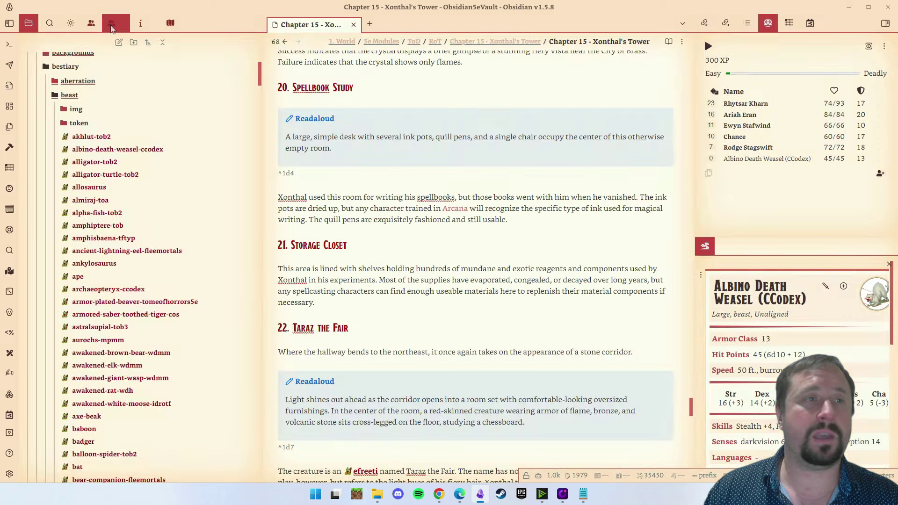
Step: Collapse the file tree and open the Insert Monster (TTRPG Statblock) note in z_Templates, under 4_Markdown, Combat Templates
left_click(162, 44)
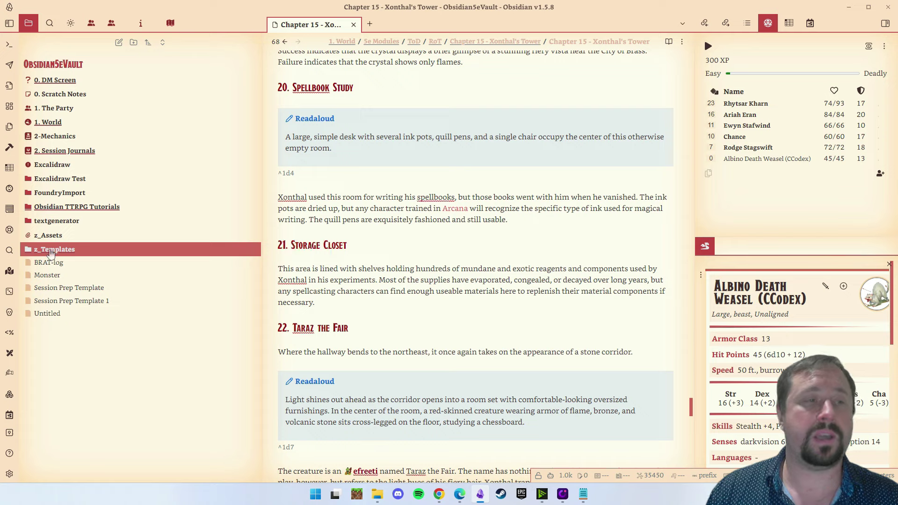
left_click(30, 252)
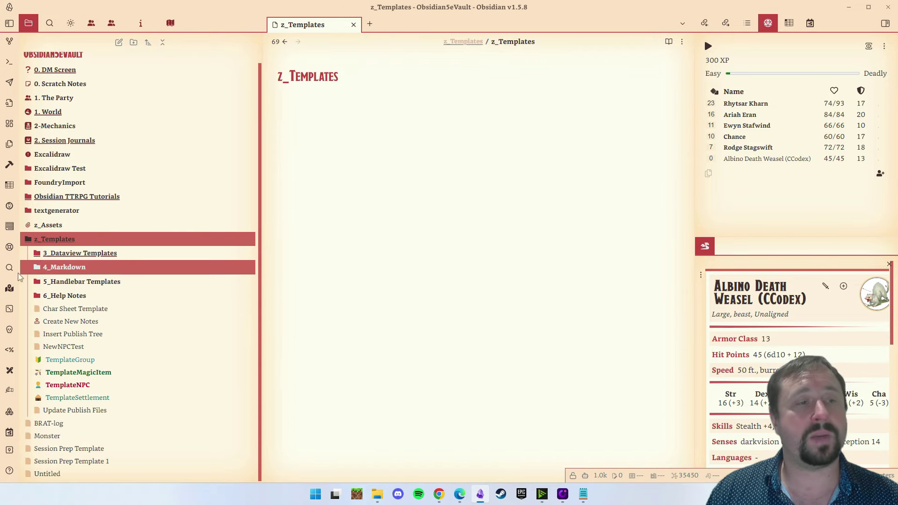
left_click(44, 267)
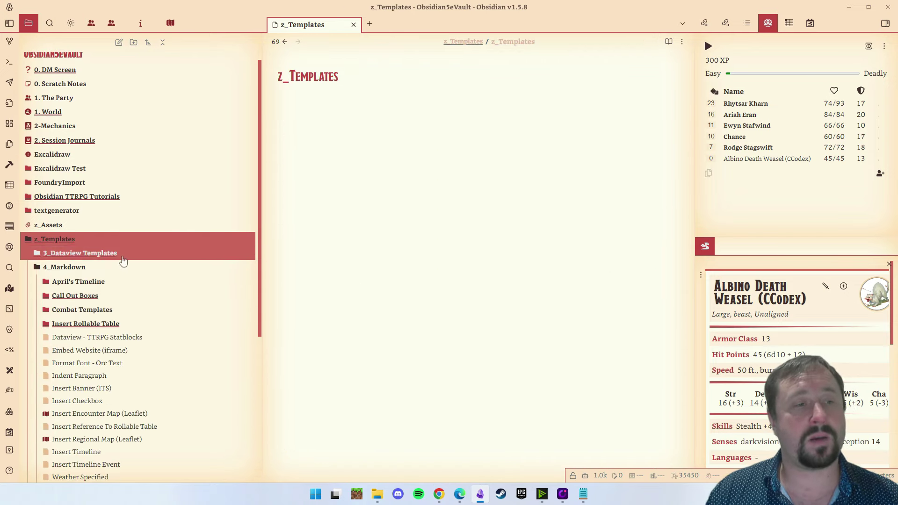
left_click(34, 308)
scroll(189, 213, "down", 2)
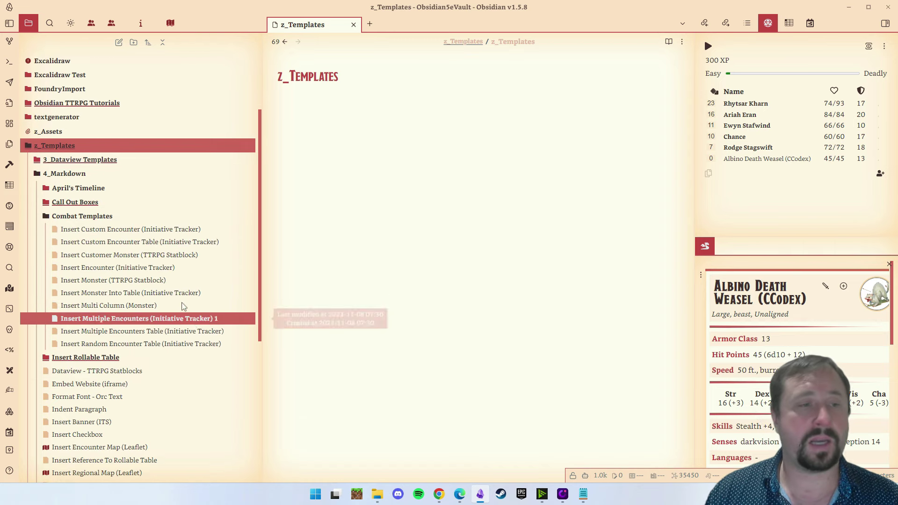
left_click(118, 281)
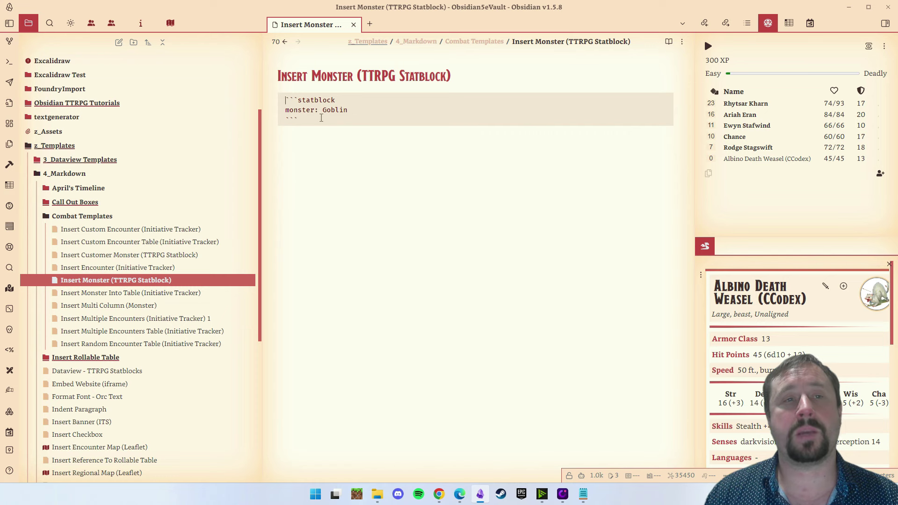
Step: Insert the Insert Monster (TTRPG Statblock) template after the Goblin statblock code, and undo the insertion
left_click_drag(323, 120, 369, 200)
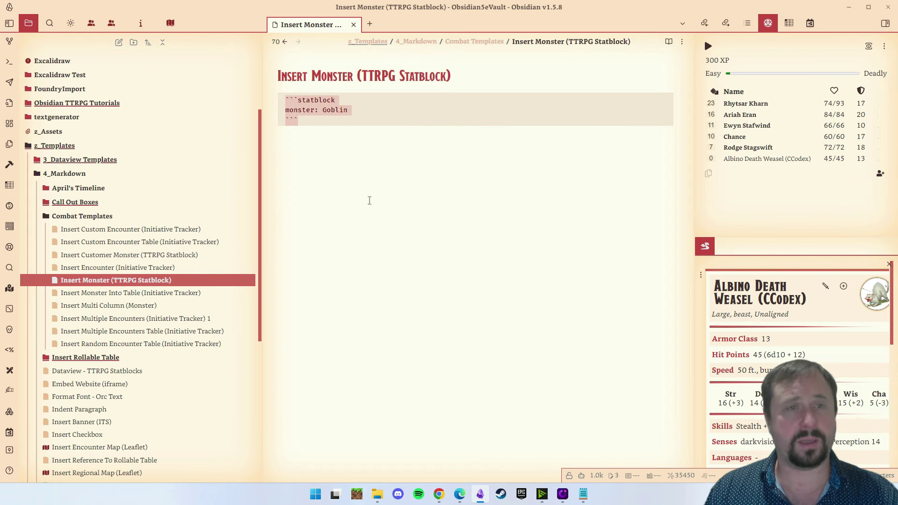
left_click_drag(370, 200, 368, 210)
key("alt+e")
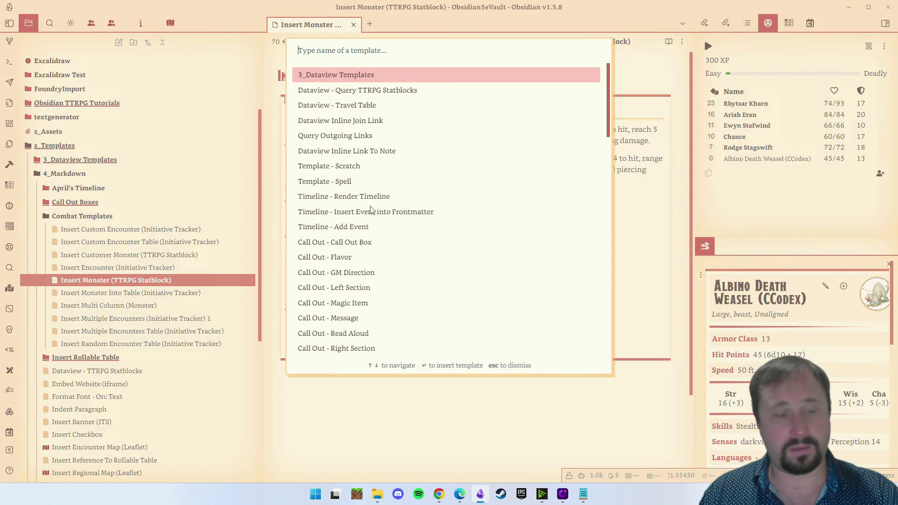
type("mons")
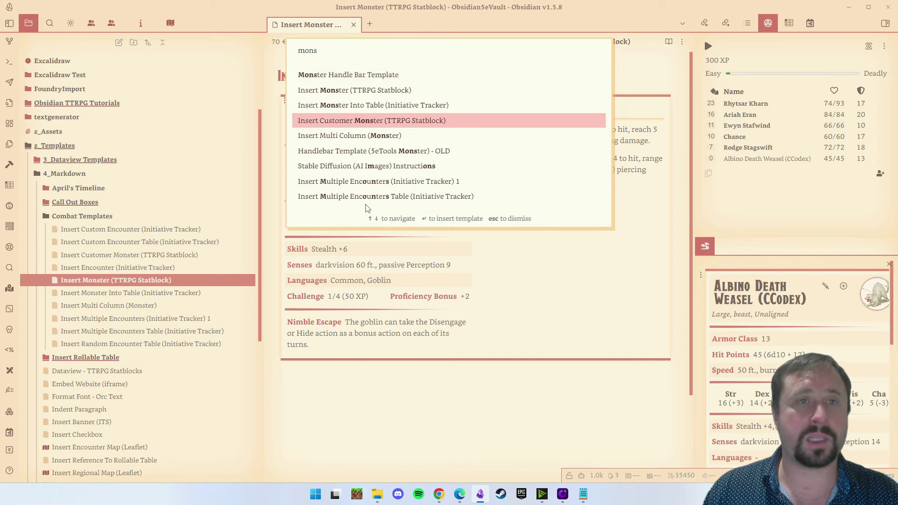
left_click(355, 90)
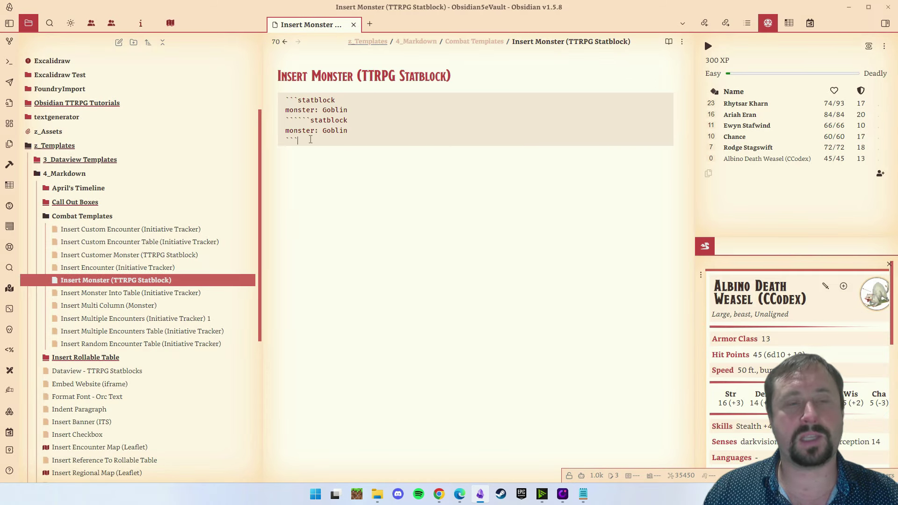
key("ctrl+z")
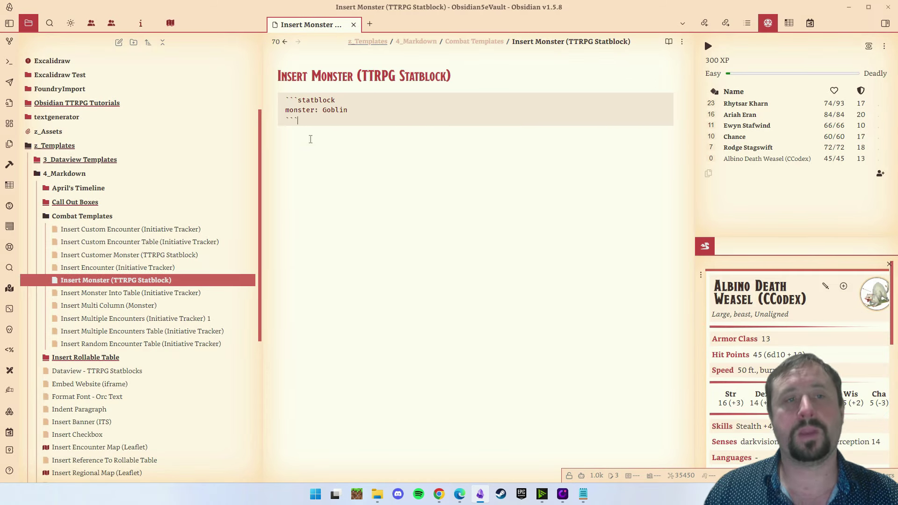
left_click(376, 177)
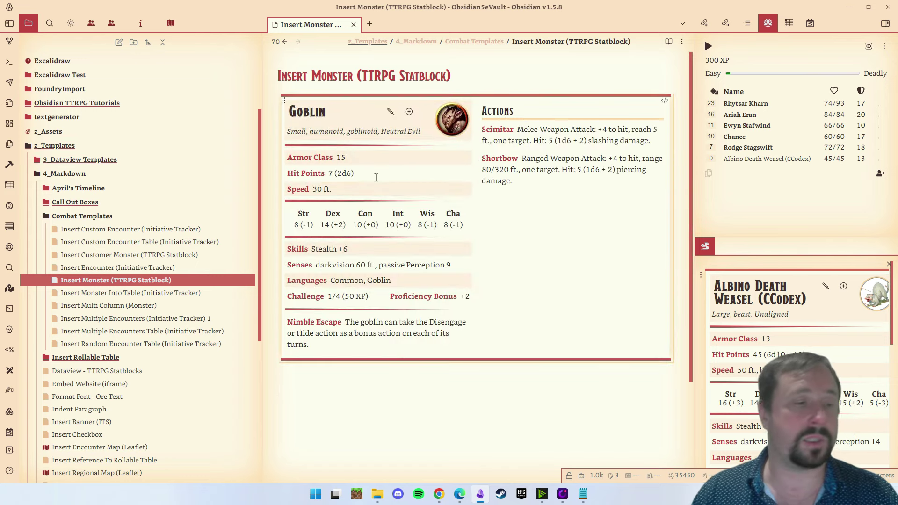
Step: Search the application's hotkeys for "Template" to review the shortcuts for inserting templates, and close the settings
scroll(9, 470, "down", 1)
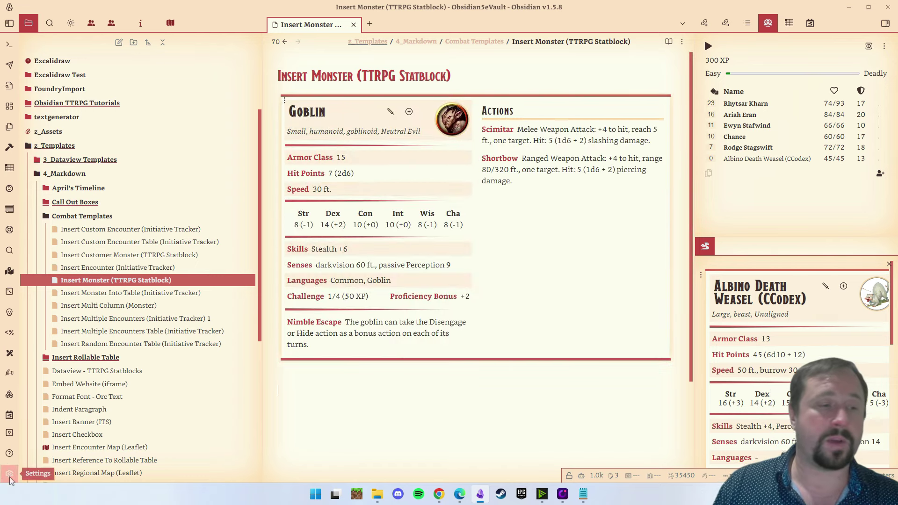
left_click(9, 475)
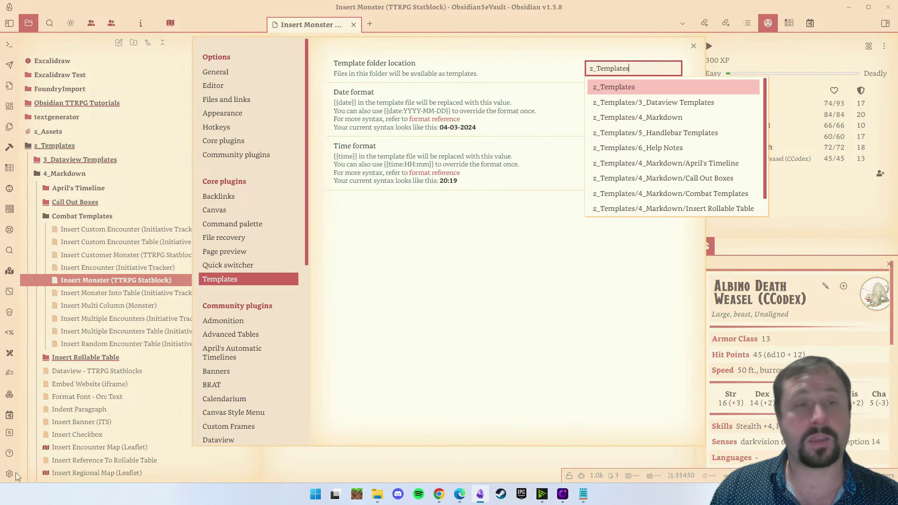
left_click(238, 127)
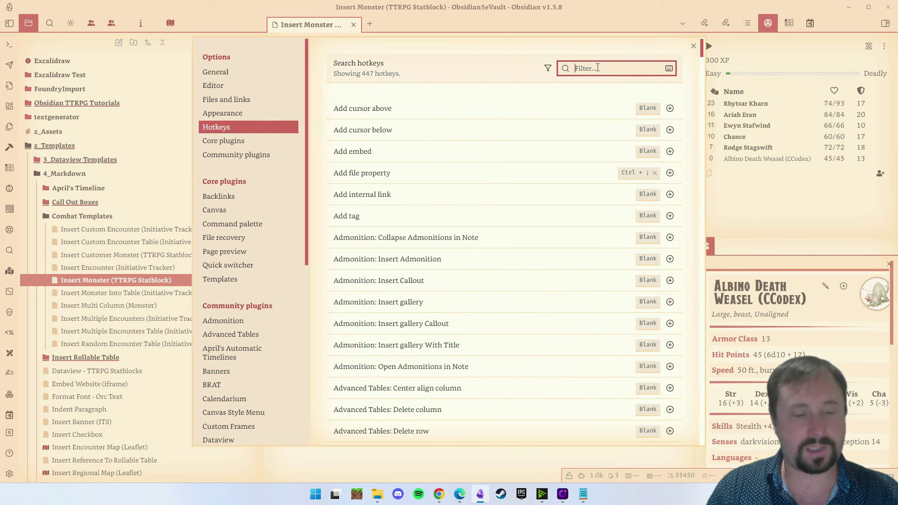
type("Tem")
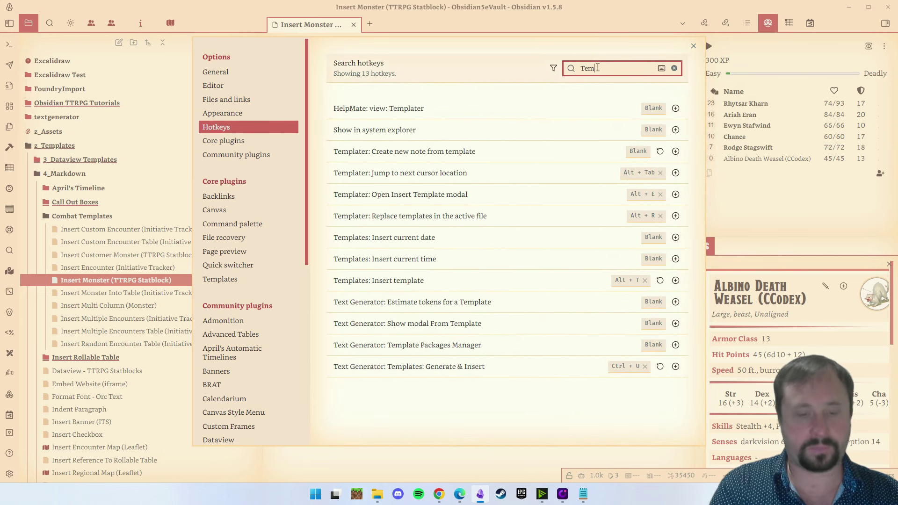
type("plate")
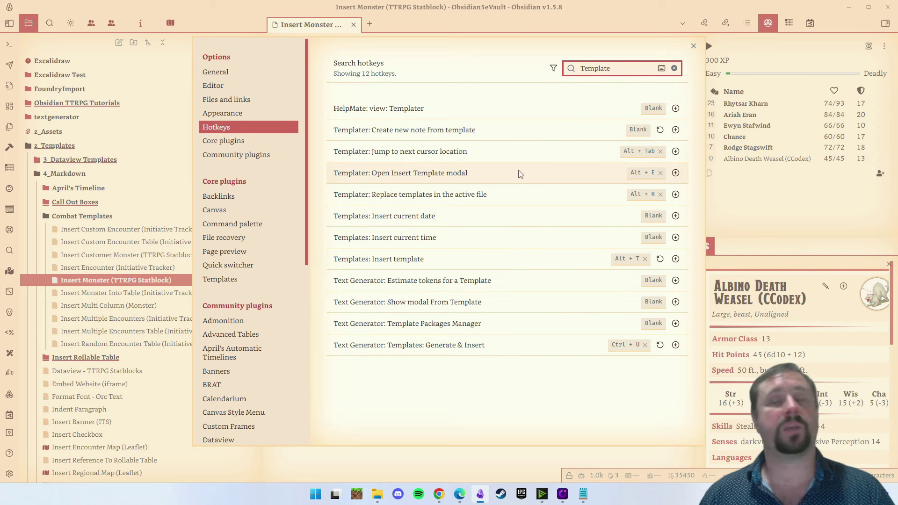
left_click(694, 47)
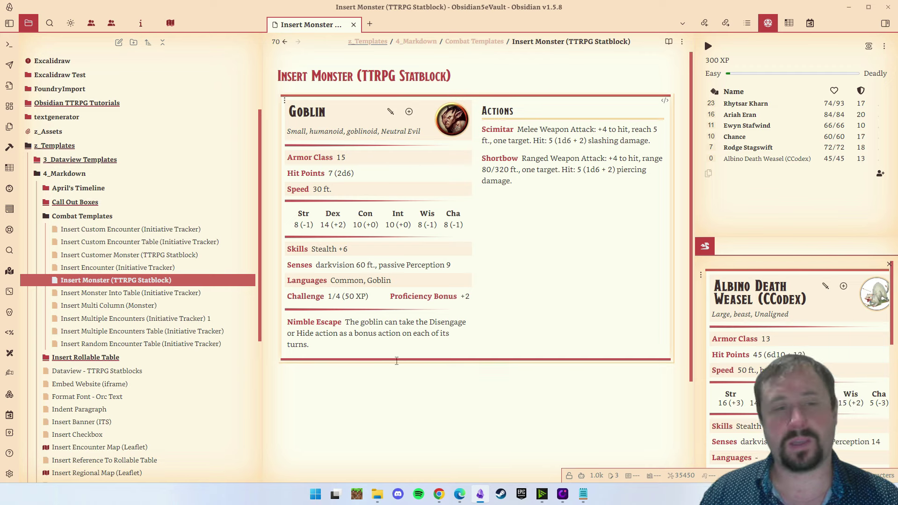
Step: Reveal the code behind the Goblin statblock in the template note and return it to its rendered view
left_click(426, 407)
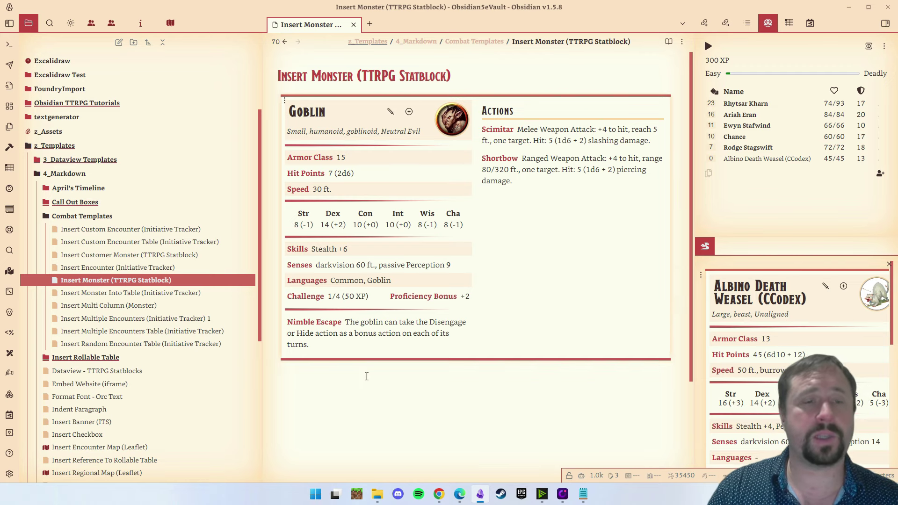
key("Up")
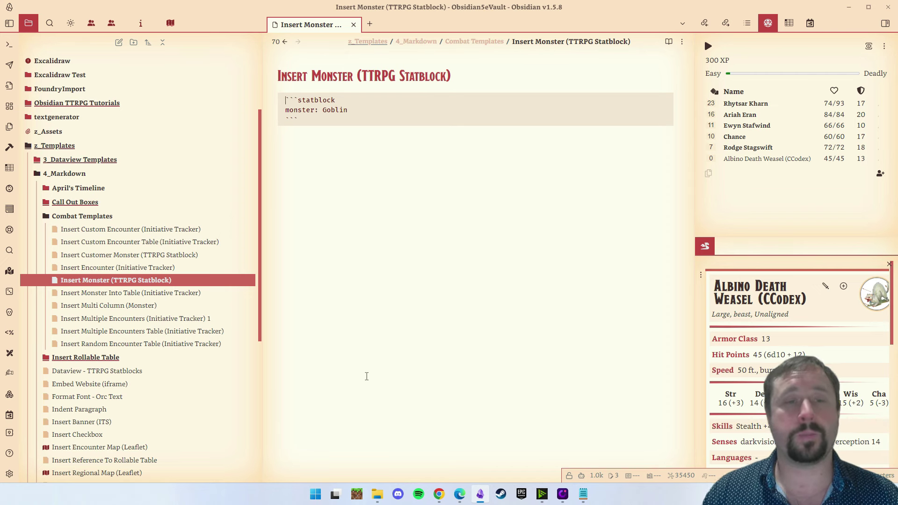
left_click(359, 217)
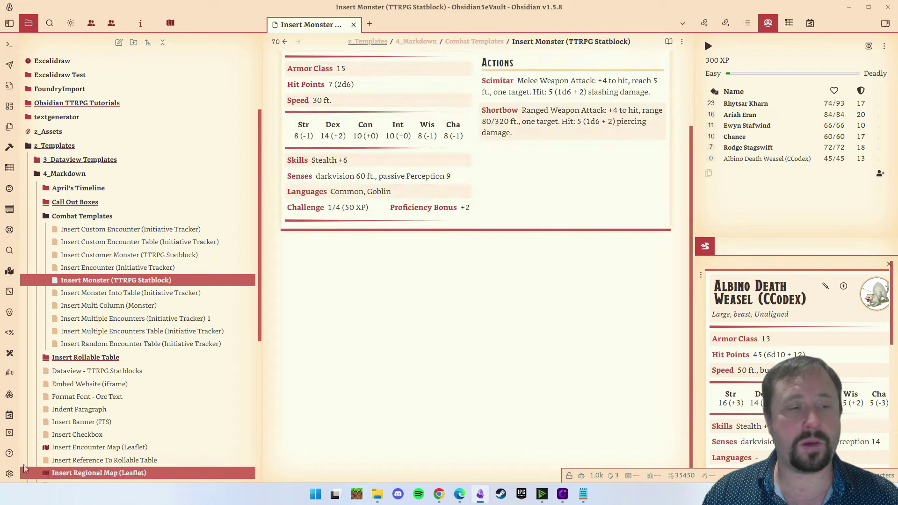
Step: Find Fantasy Statblocks among the installed community plugins and open its plugin page
left_click(9, 474)
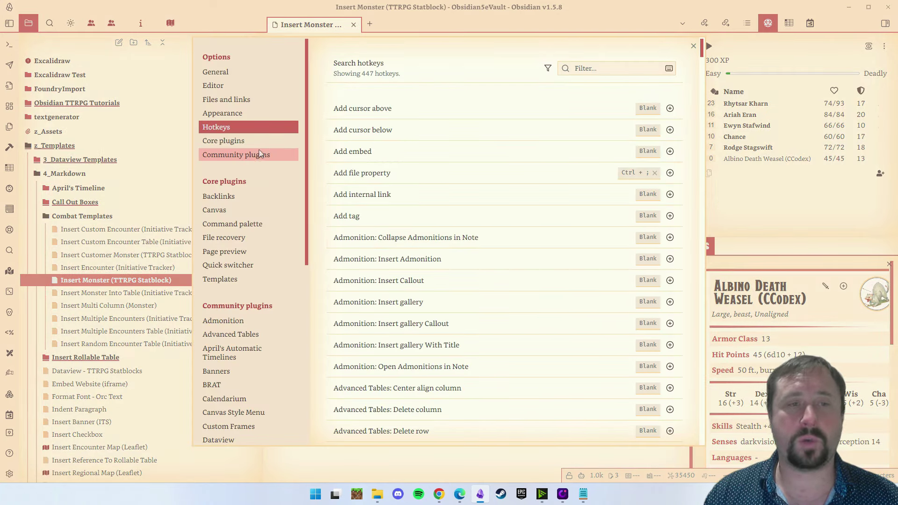
left_click(255, 155)
scroll(500, 217, "down", 11)
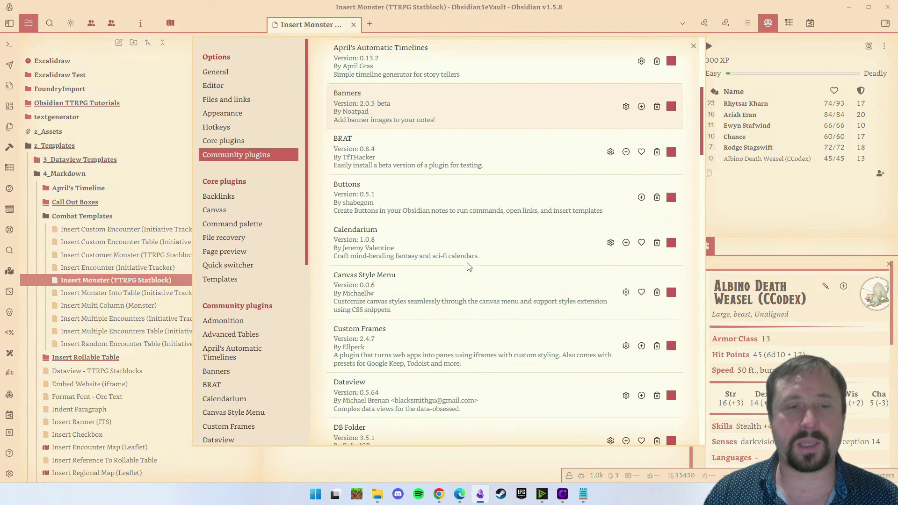
scroll(469, 266, "down", 3)
left_click(466, 262)
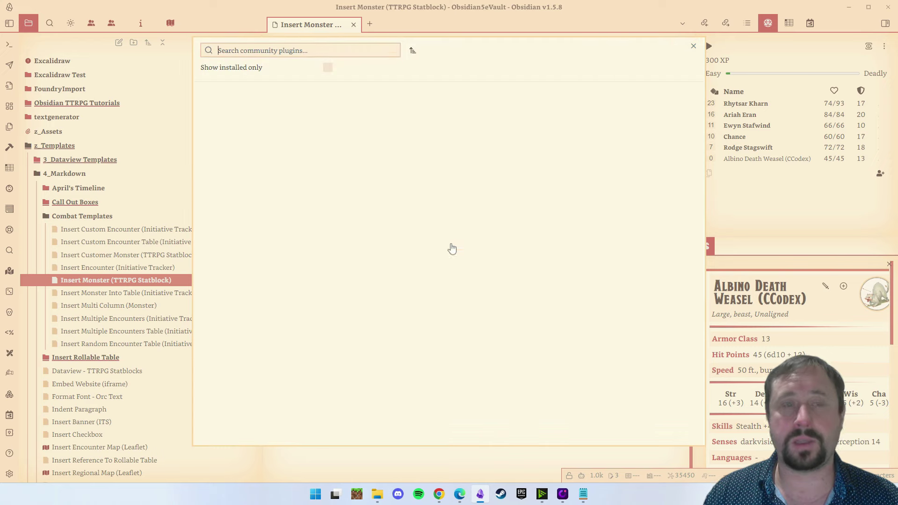
scroll(535, 230, "down", 10)
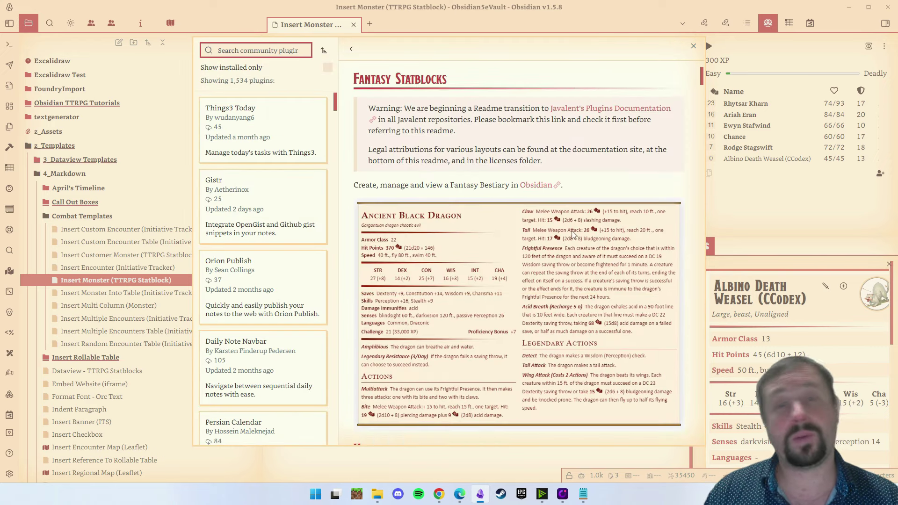
Step: Examine the readme's short monster-name statblock and its full custom statblock code, and close the plugin page and settings
scroll(573, 235, "down", 6)
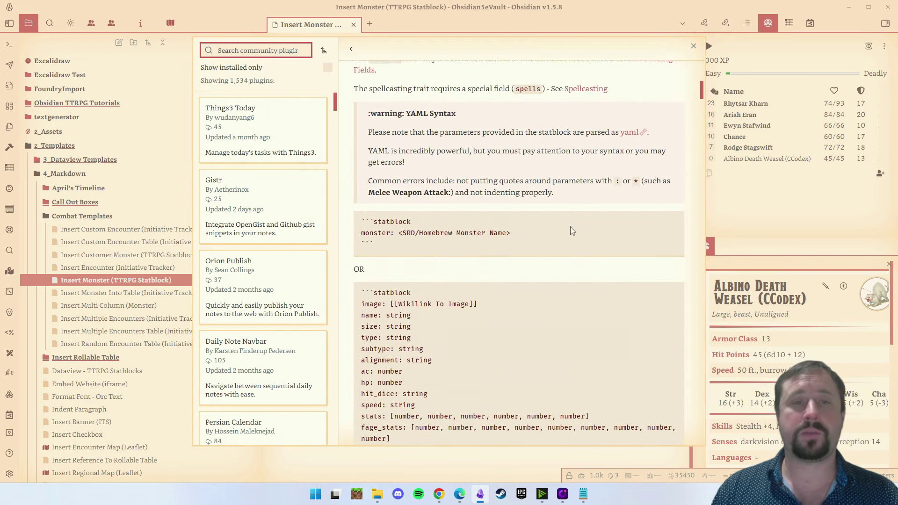
left_click(380, 194)
left_click_drag(380, 195, 356, 171)
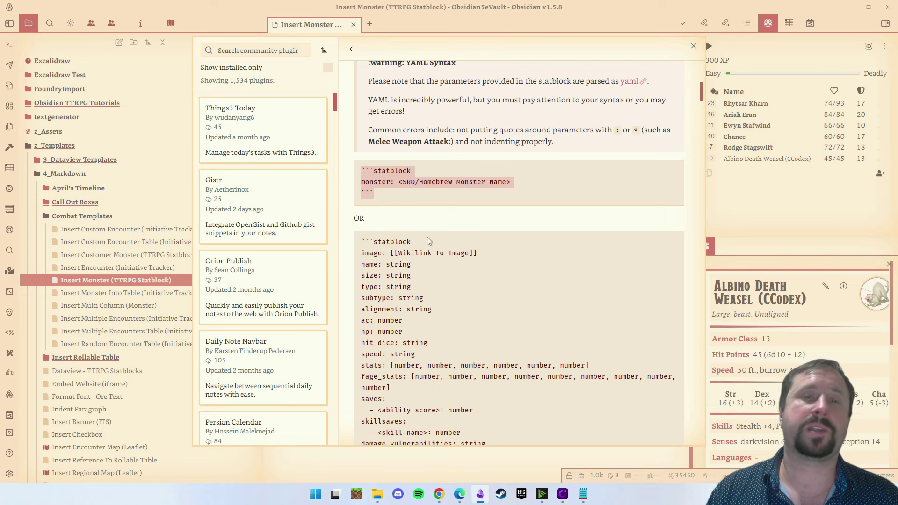
scroll(484, 236, "down", 10)
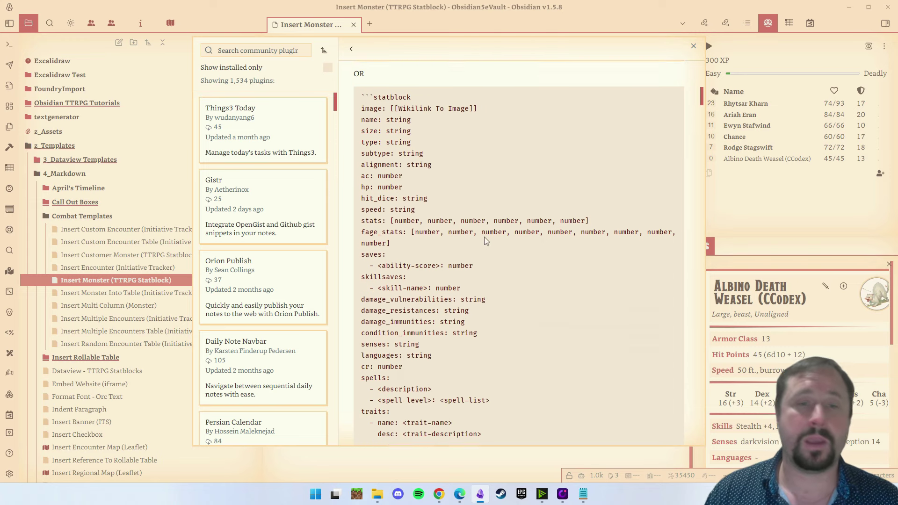
left_click_drag(382, 266, 354, 152)
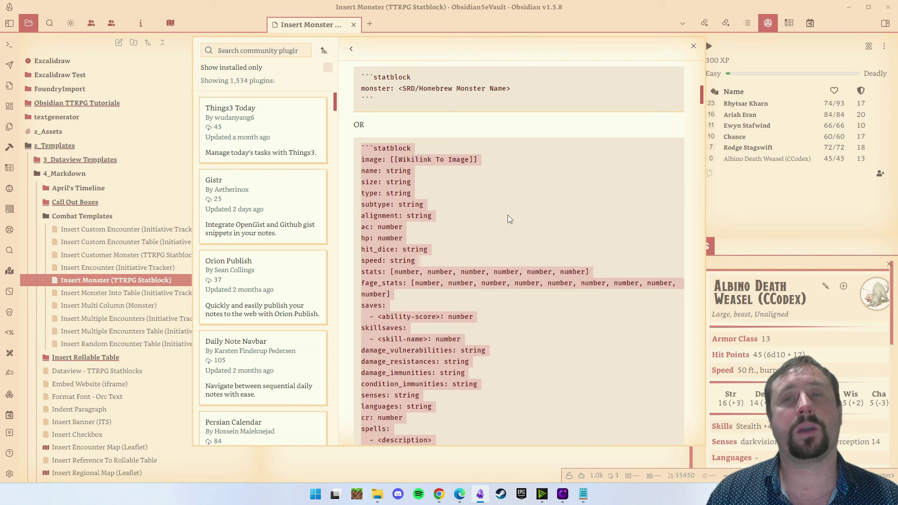
key("Escape")
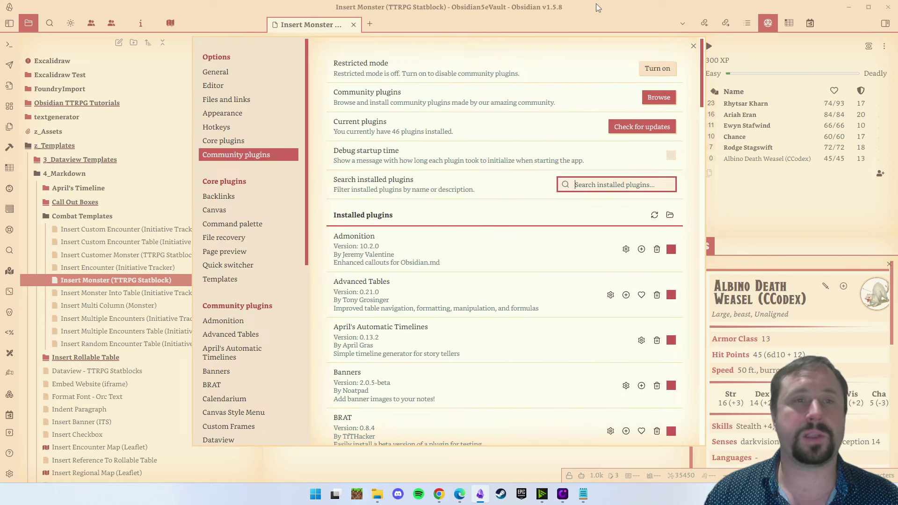
left_click(694, 46)
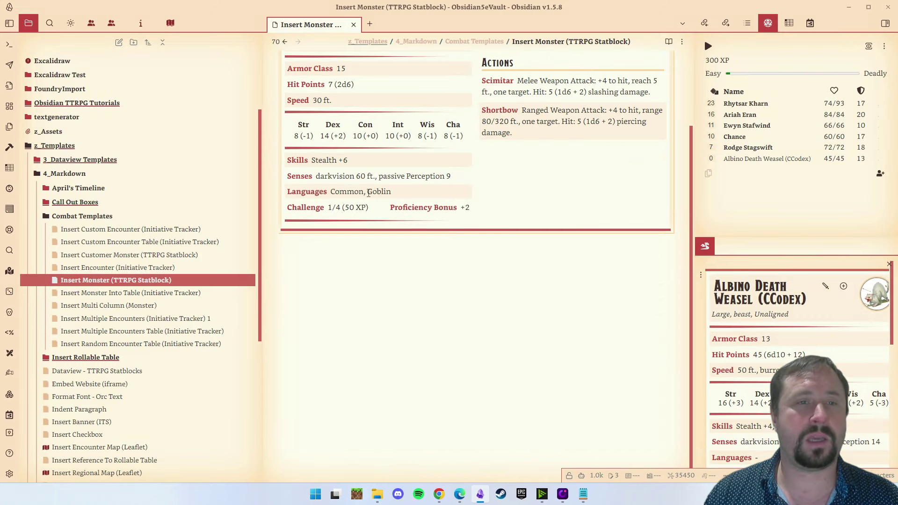
Step: Open the Insert Customer Monster (TTRPG Statblock) template and examine the full statblock code it contains
left_click(350, 286)
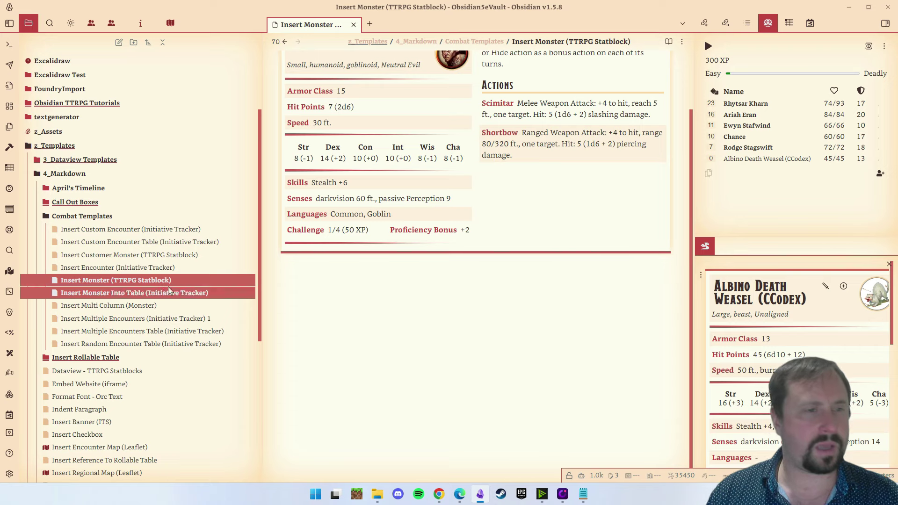
left_click(117, 255)
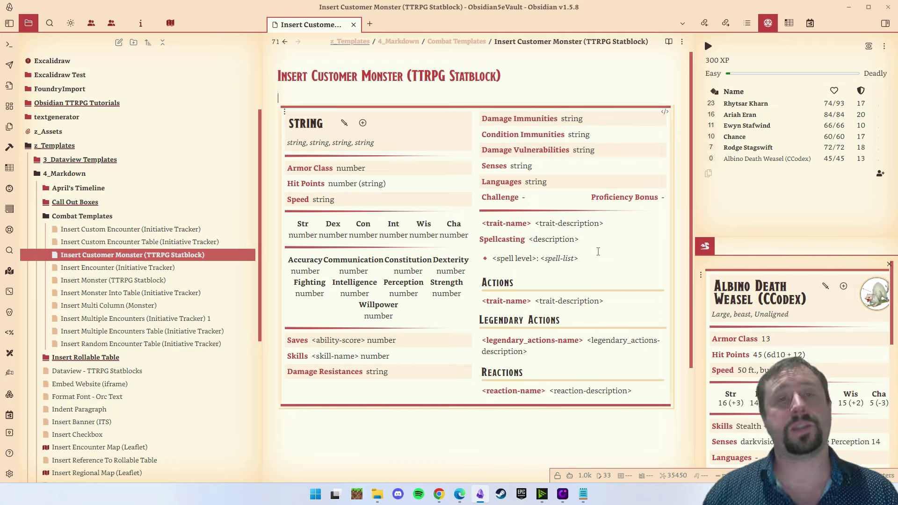
left_click(514, 281)
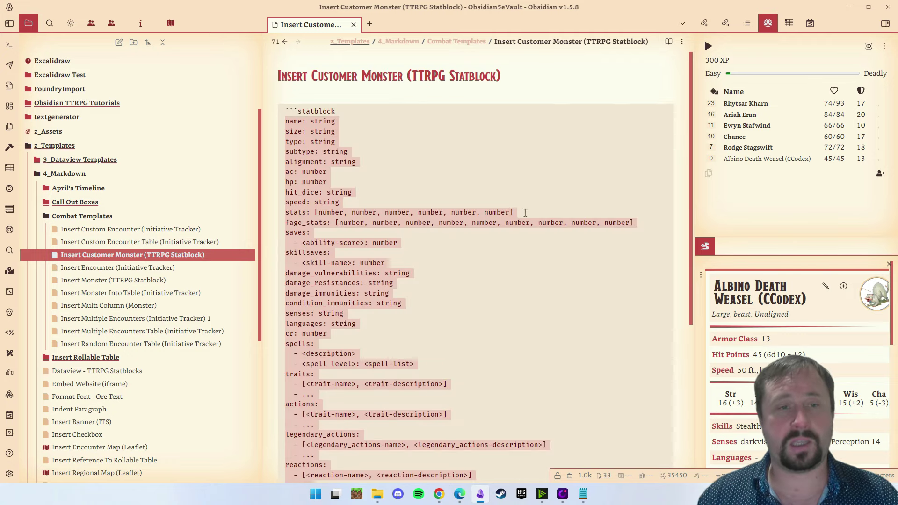
scroll(501, 287, "down", 3)
scroll(500, 288, "up", 5)
scroll(500, 287, "down", 5)
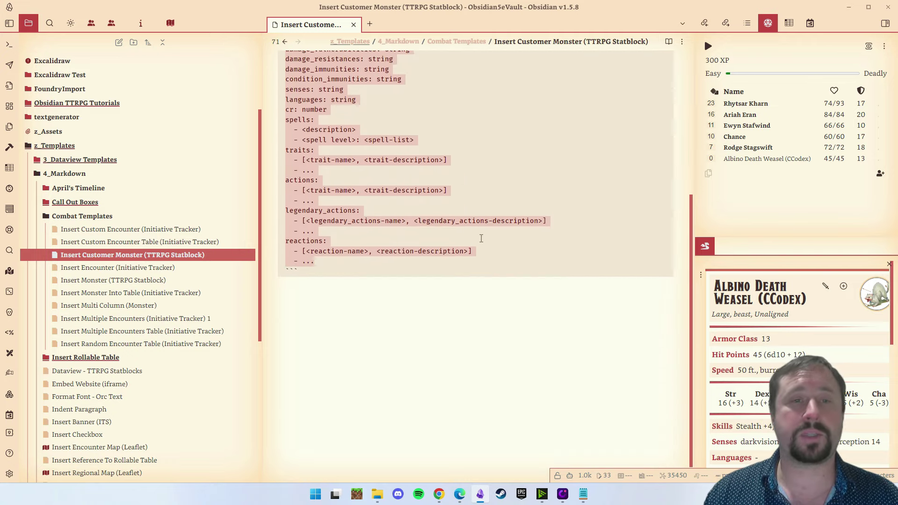
key("BackSpace")
key("ctrl+v")
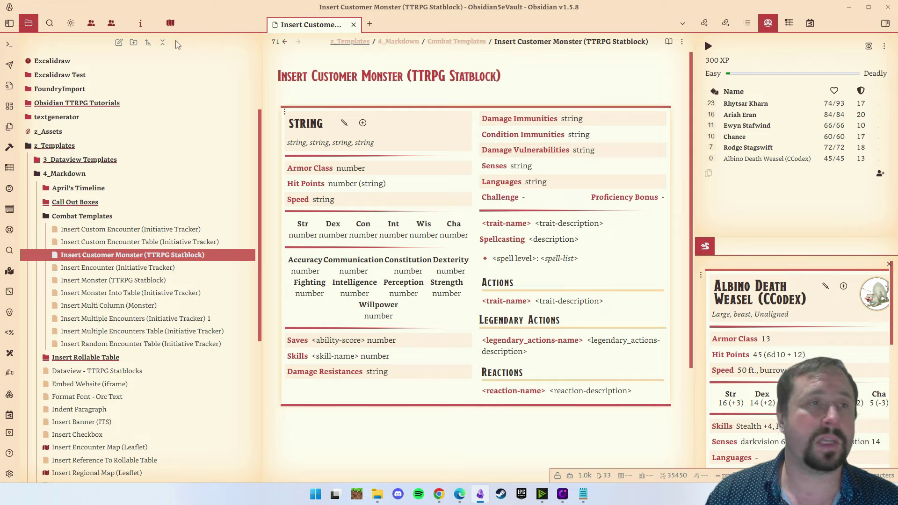
Step: Show the tower map and open its area 19 marker to reach the Observation Room section of the Chapter 15 note
left_click(170, 23)
left_click(204, 351)
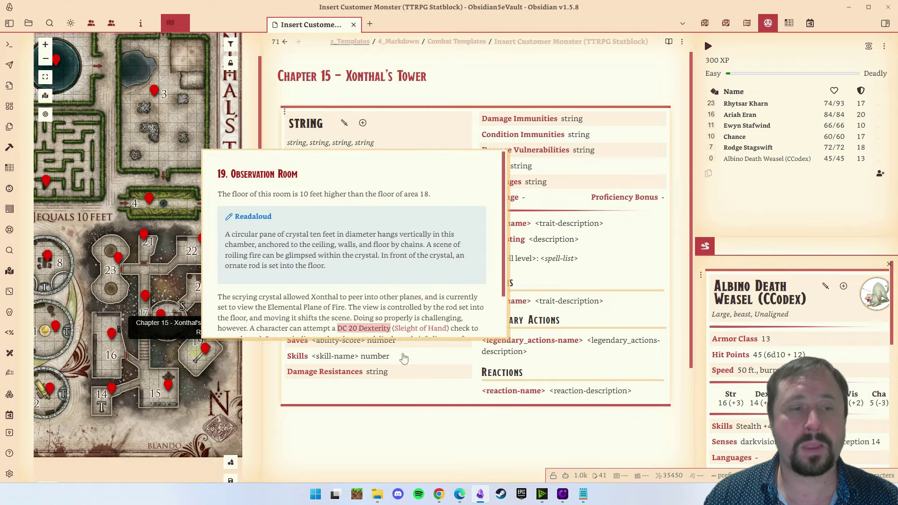
scroll(585, 215, "up", 10)
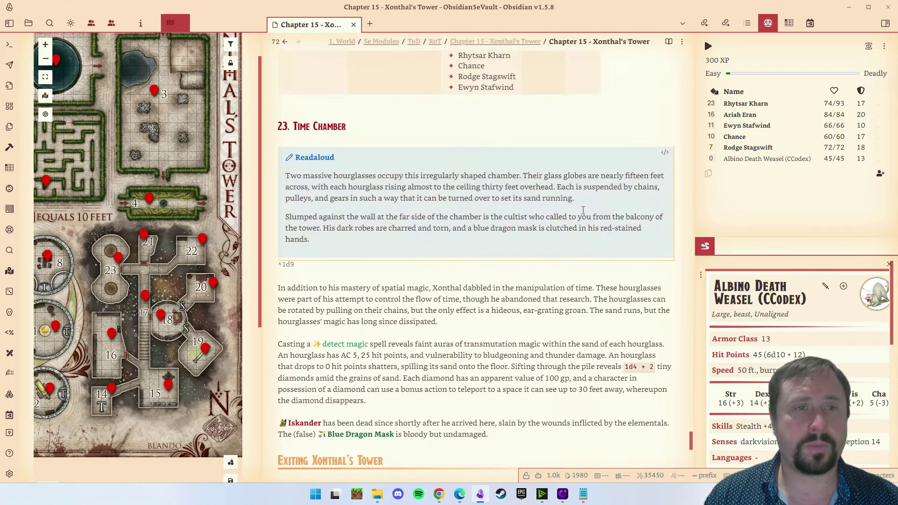
scroll(589, 233, "up", 5)
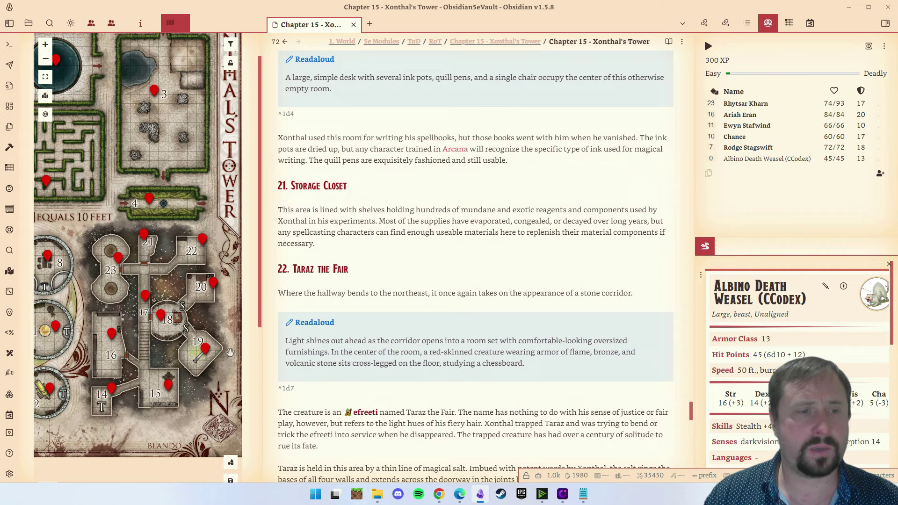
mouse_move(206, 350)
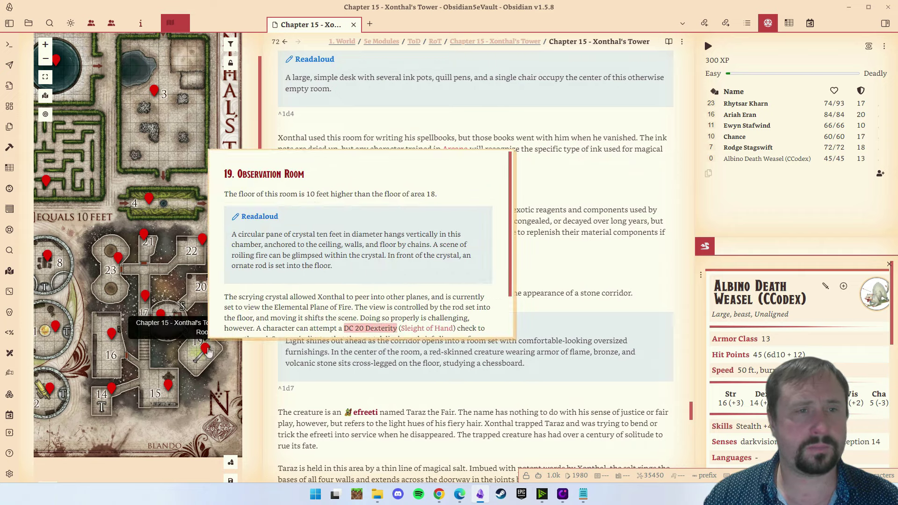
left_click(206, 350)
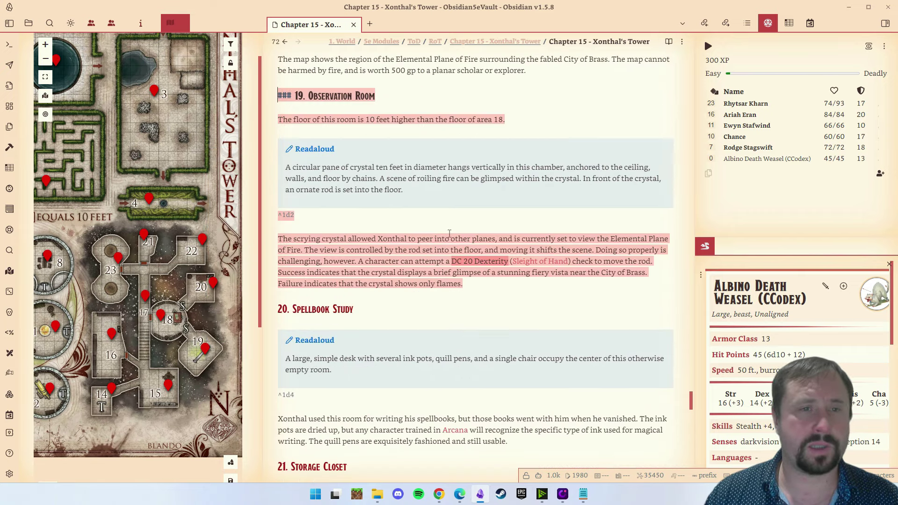
Step: Insert the Insert Customer Monster (TTRPG Statblock) template on a new line below the last Observation Room paragraph
left_click(476, 280)
key("Return")
key("Return")
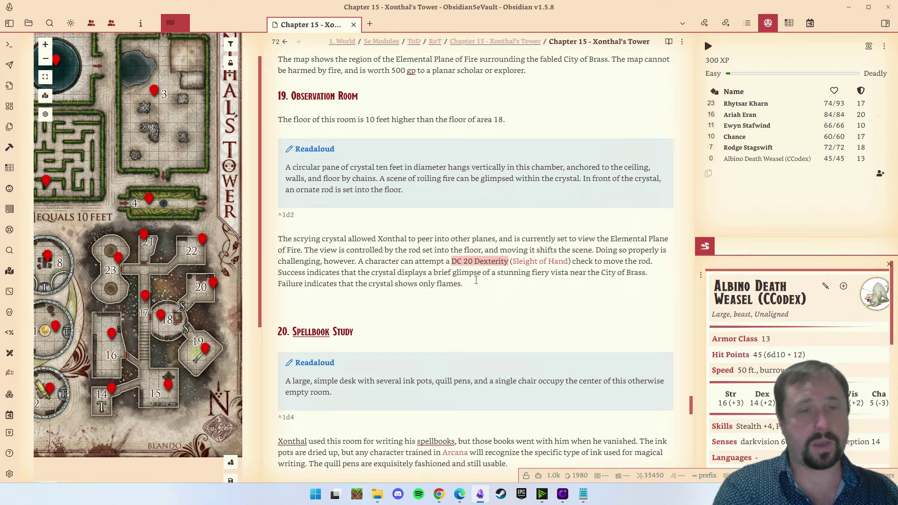
key("alt+e")
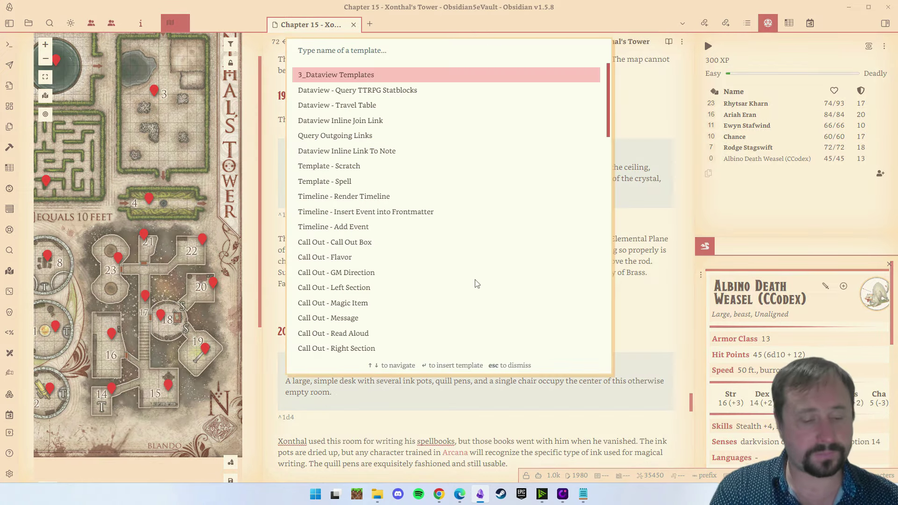
type("monster")
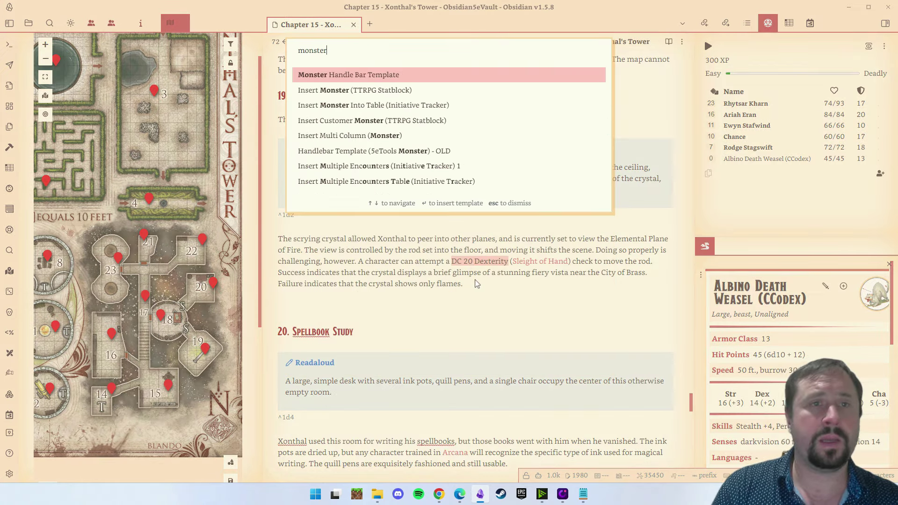
key("Down")
key("Down")
key("Down")
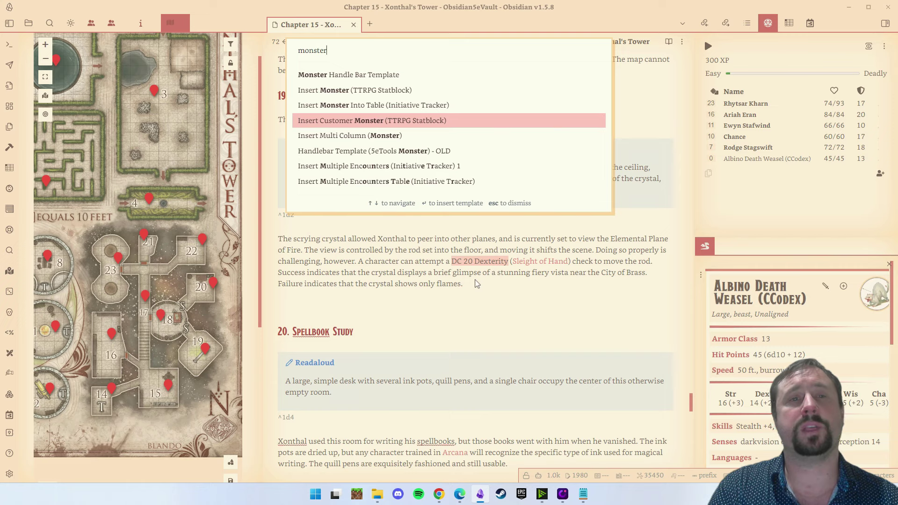
key("Return")
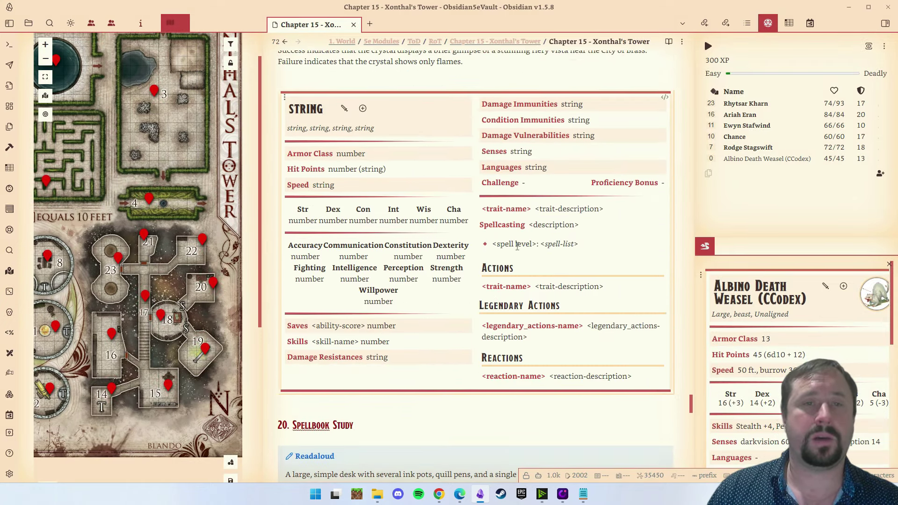
Step: Open the inserted statblock's code, set its name to My Monster, and return to the rendered view
left_click(665, 97)
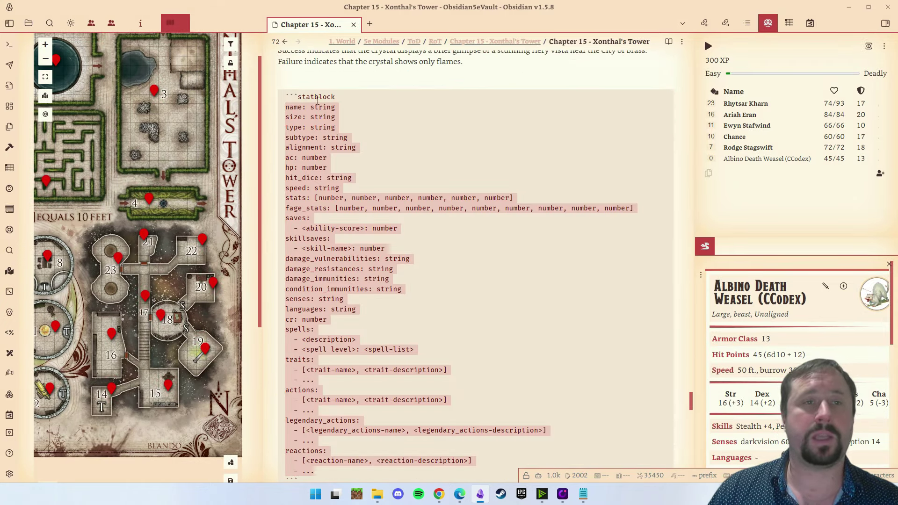
left_click(387, 127)
key("Up")
key("ctrl+BackSpace")
type("My ")
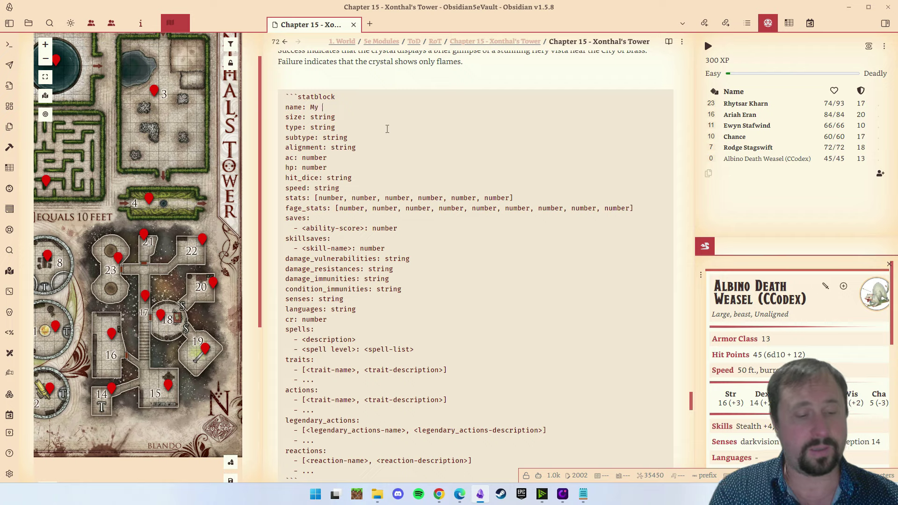
type("Monster")
left_click(487, 71)
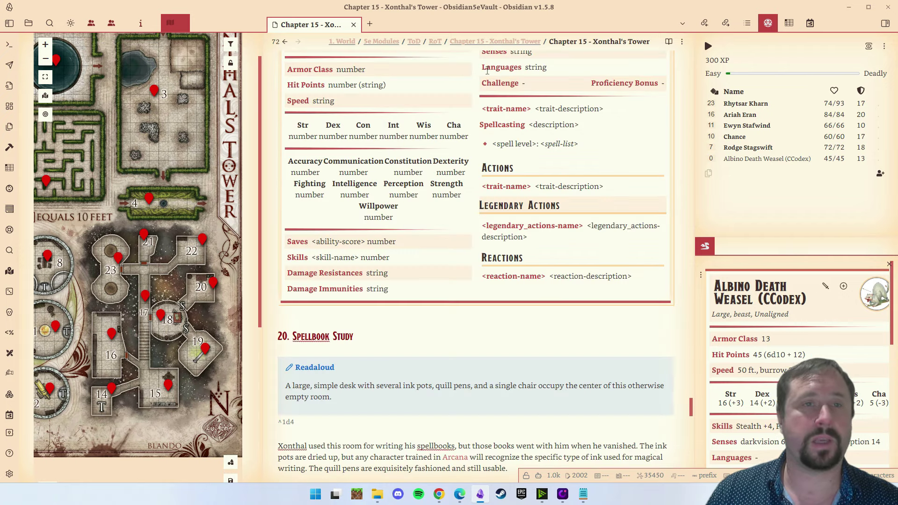
Step: Reopen the My Monster statblock code and set ac to 50 and hp to 250
scroll(412, 194, "up", 2)
left_click_drag(360, 121, 288, 119)
left_click(409, 157)
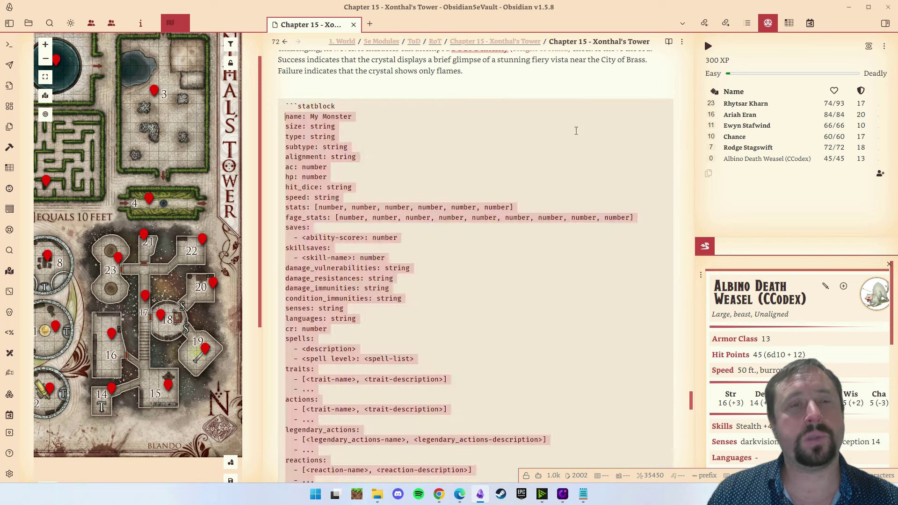
scroll(381, 142, "up", 1)
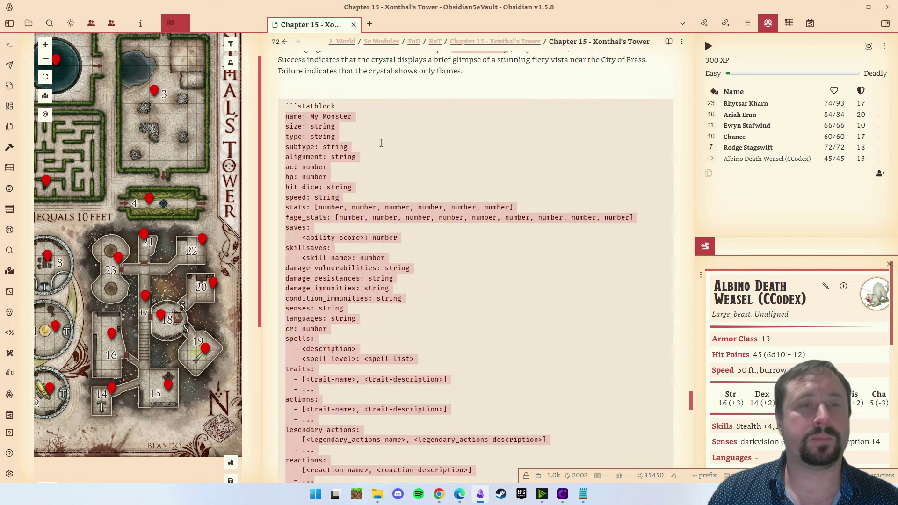
double_click(313, 167)
type("50")
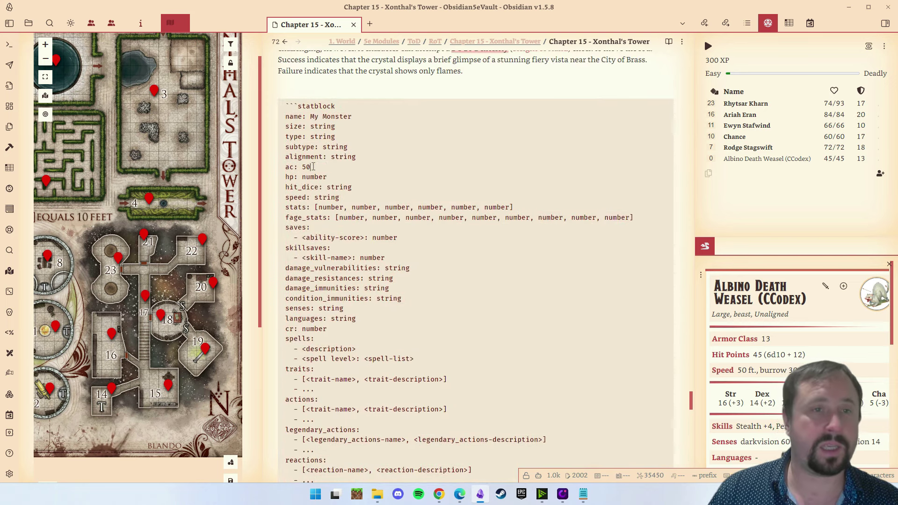
double_click(315, 177)
type("25")
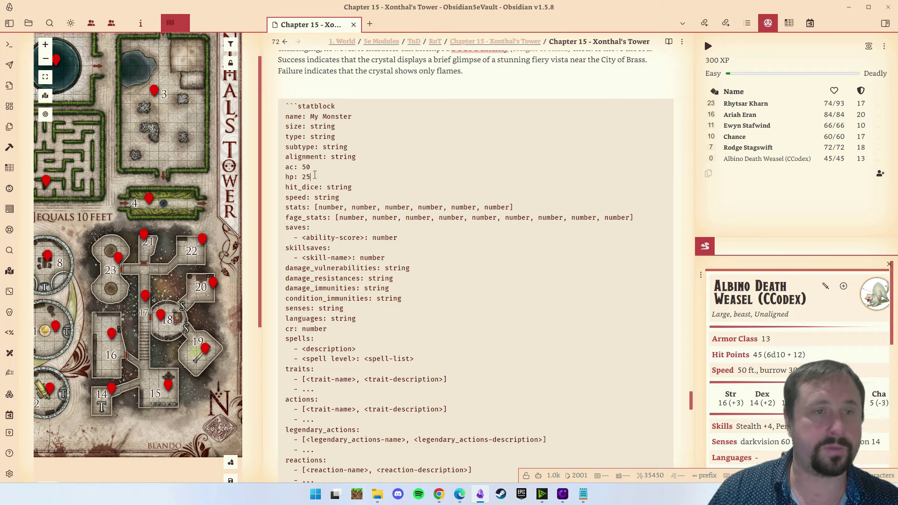
type("0")
Step: Set the first three stats values to 10, 15 and 20, and render the statblock
double_click(323, 207)
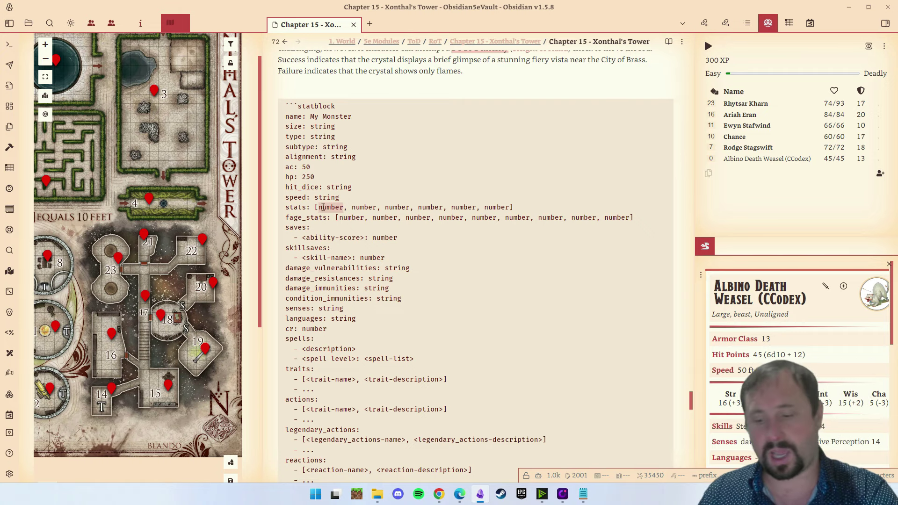
type("10")
double_click(347, 207)
type("15")
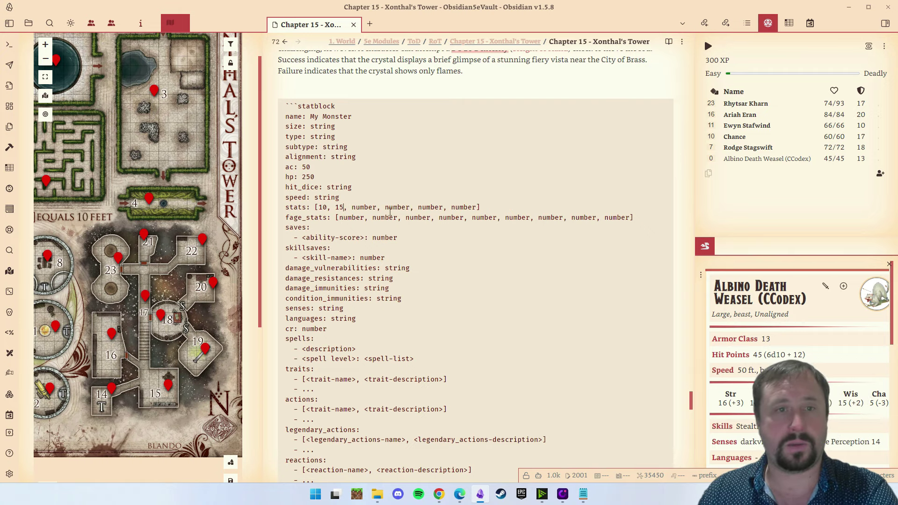
double_click(364, 207)
type("20")
left_click(436, 93)
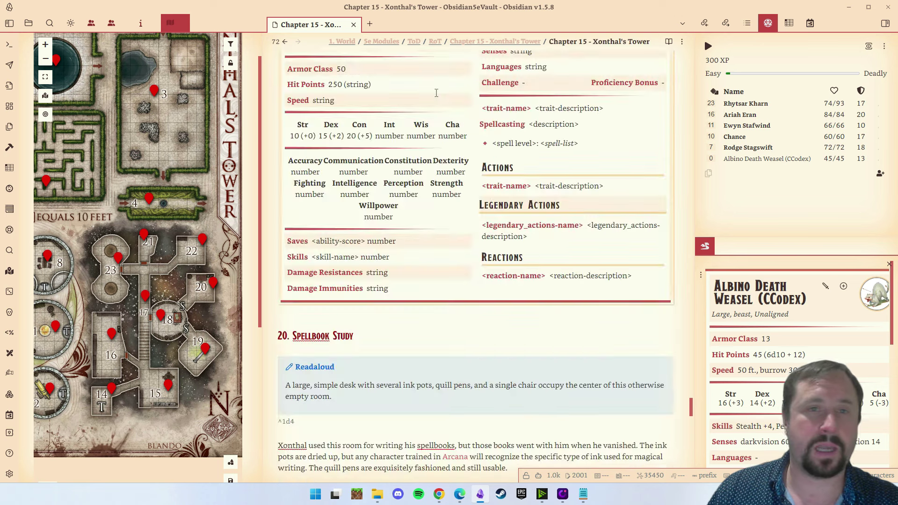
Step: Replace the spell-list placeholder in the statblock code with the link [[Fireball]], and check the link in the rendered statblock
scroll(434, 98, "up", 3)
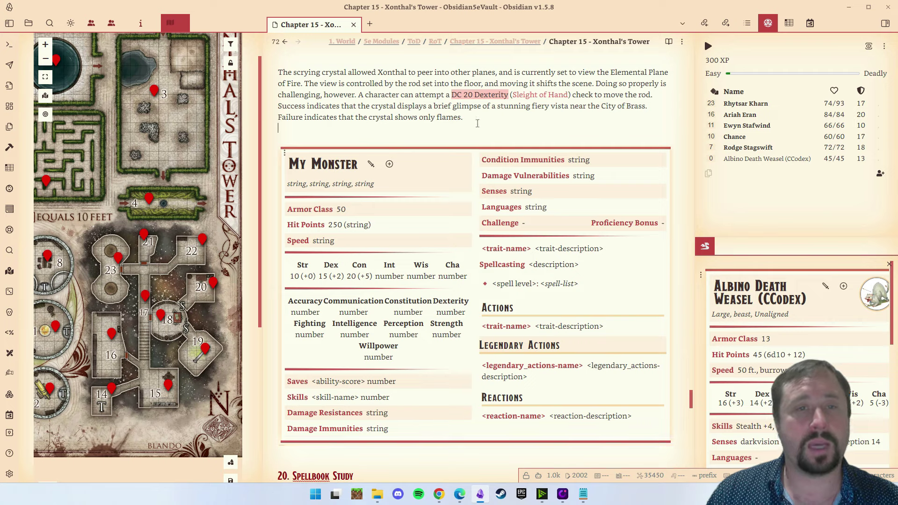
left_click(665, 152)
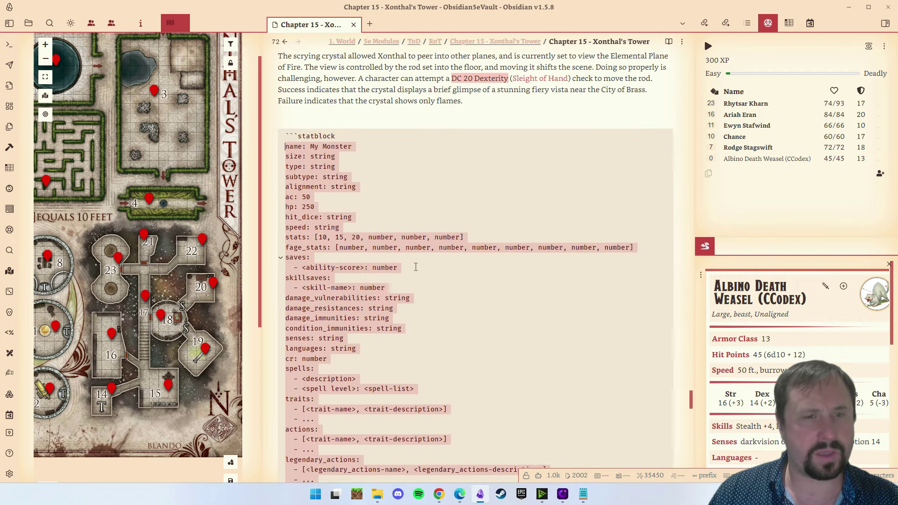
scroll(363, 239, "down", 4)
left_click(383, 218)
left_click_drag(413, 218, 366, 220)
type("[[")
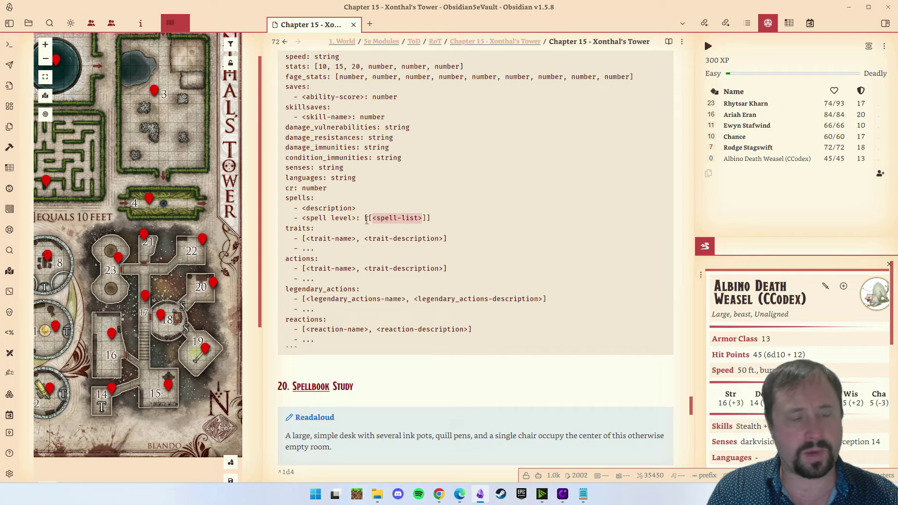
type("Fireball")
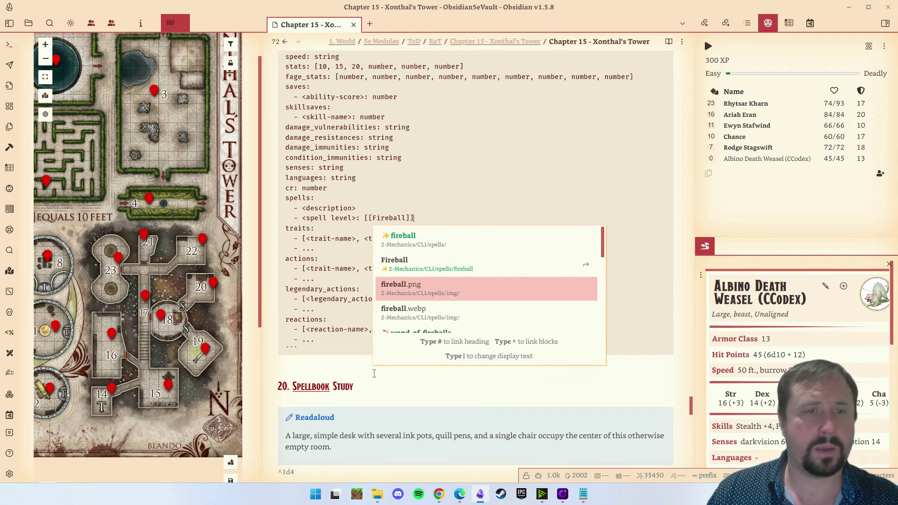
left_click(491, 397)
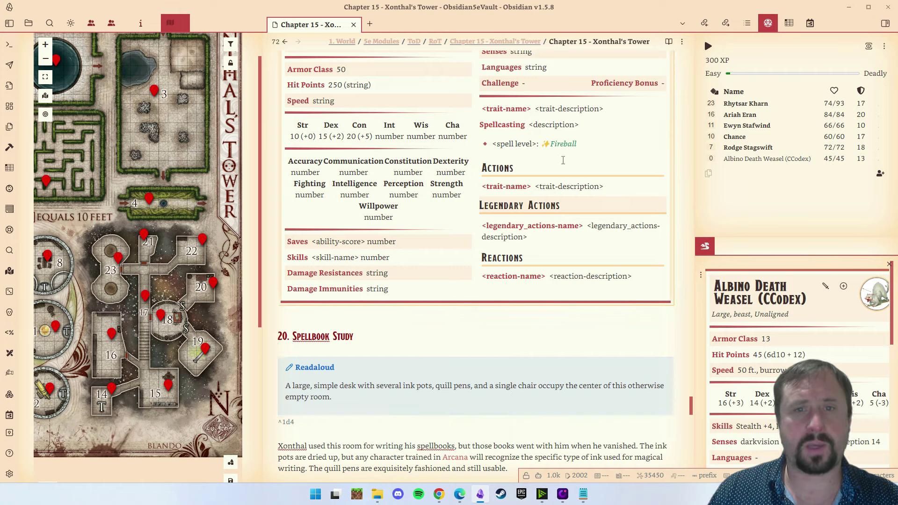
mouse_move(562, 146)
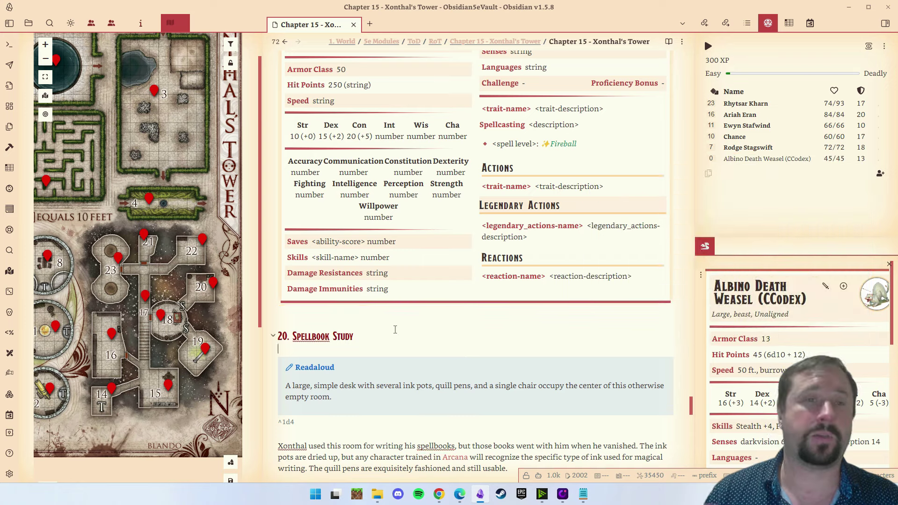
Step: Select the whole My Monster statblock together with the blank line above it
scroll(421, 234, "up", 3)
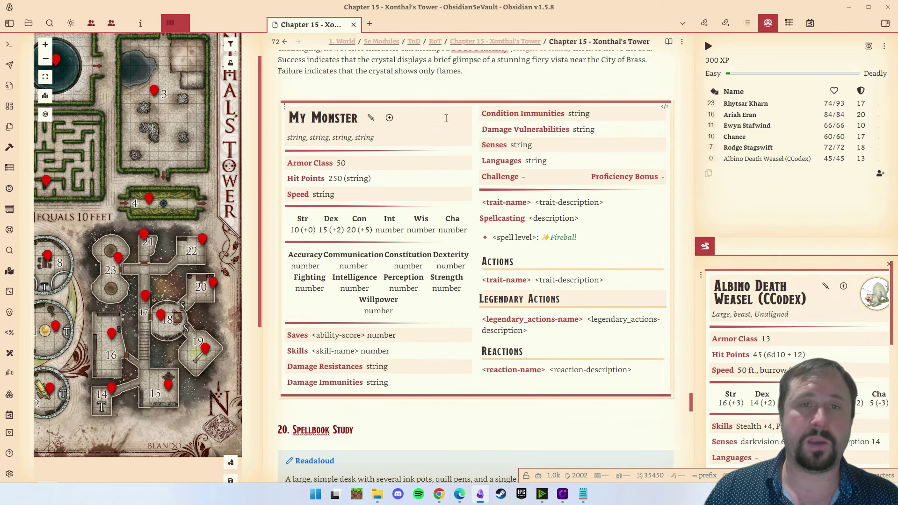
left_click(472, 75)
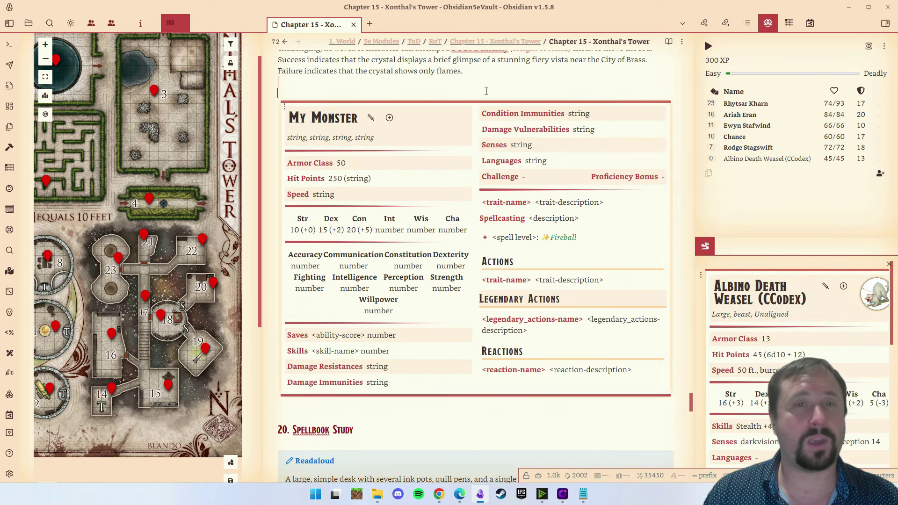
left_click(395, 403)
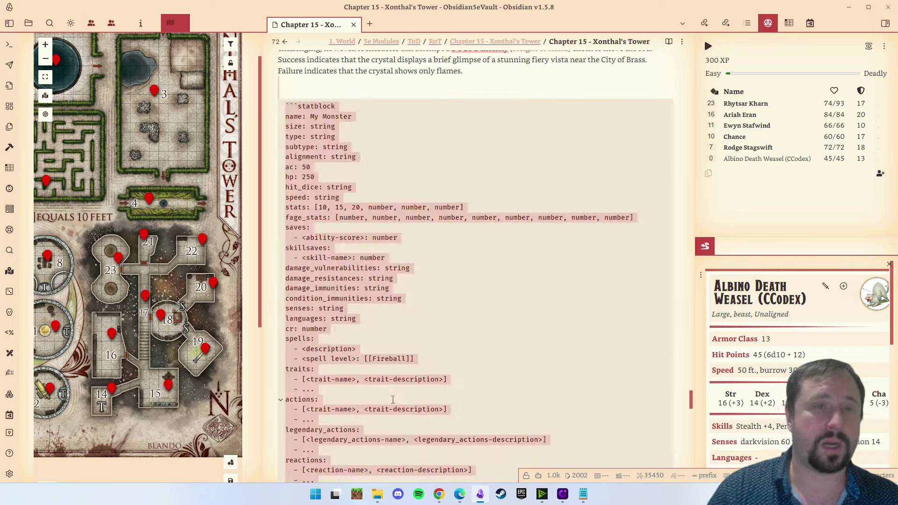
scroll(631, 205, "down", 10)
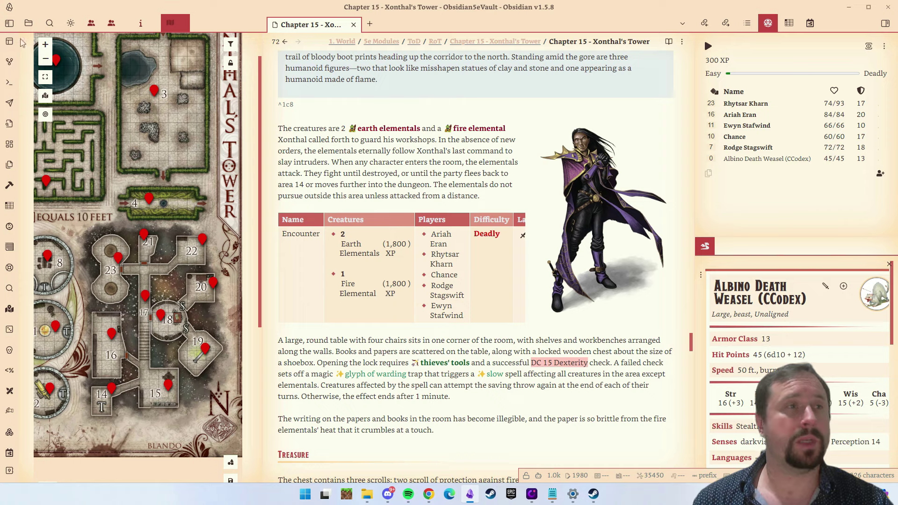
Step: Collapse all folders in the vault's file list, and expand 2-Mechanics and its CLI subfolder
left_click(28, 23)
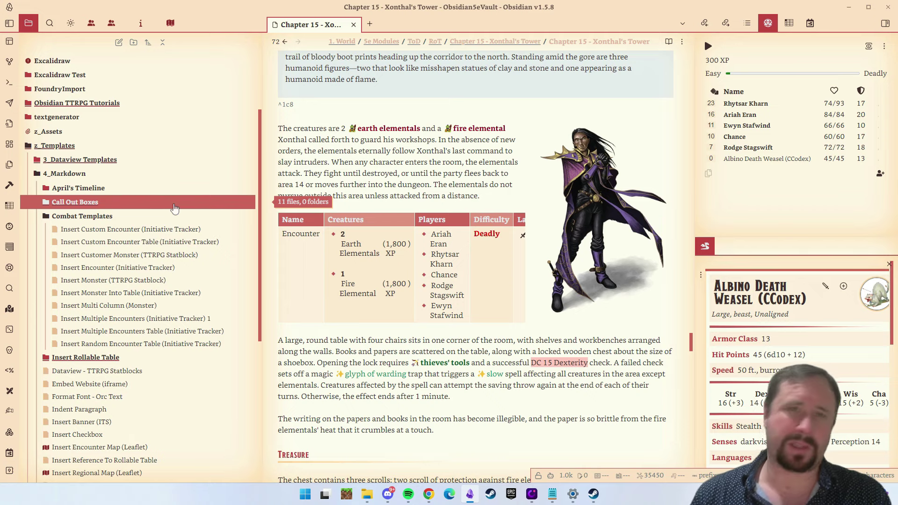
left_click(163, 42)
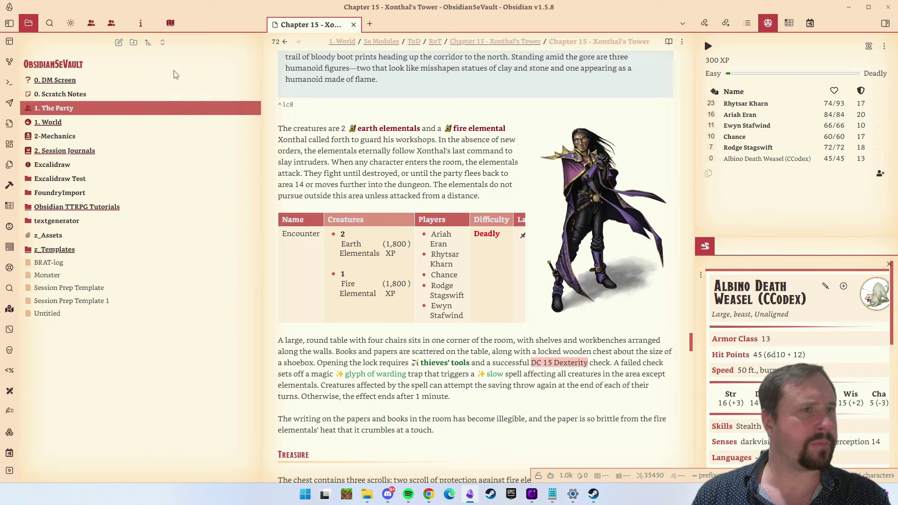
left_click(213, 137)
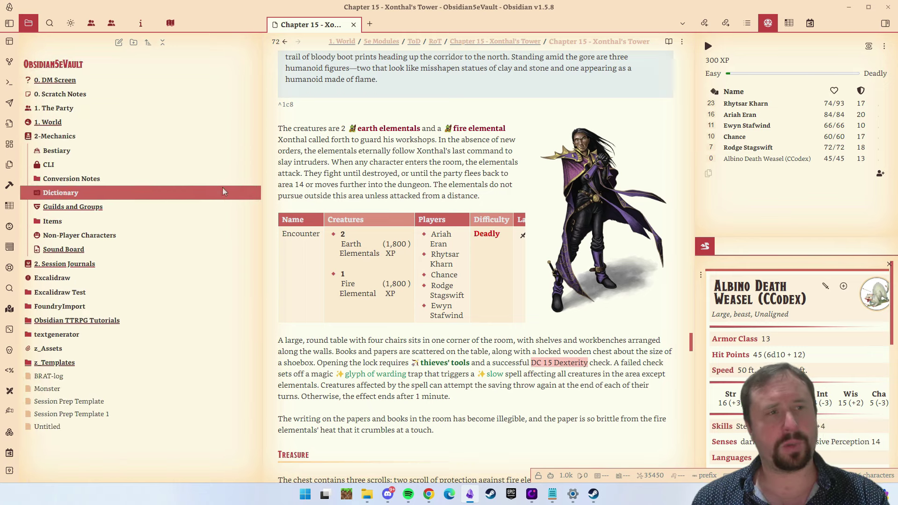
left_click(208, 170)
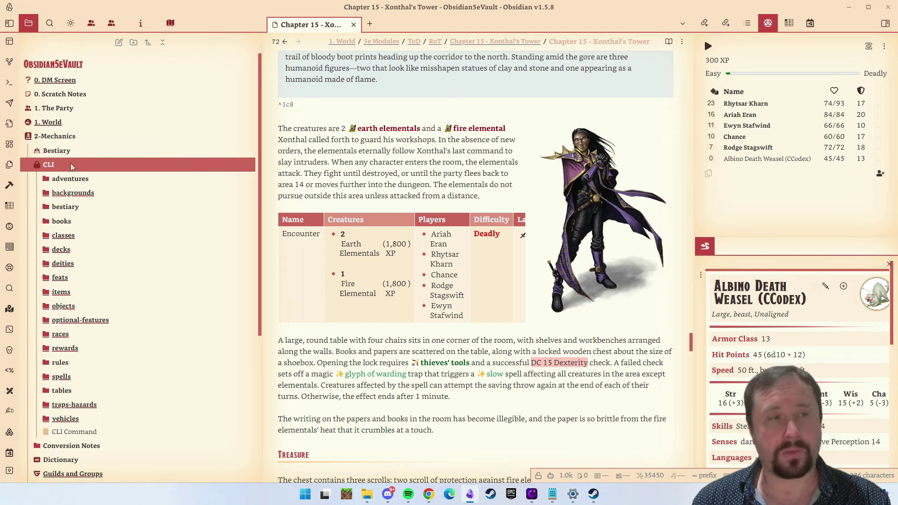
mouse_move(74, 164)
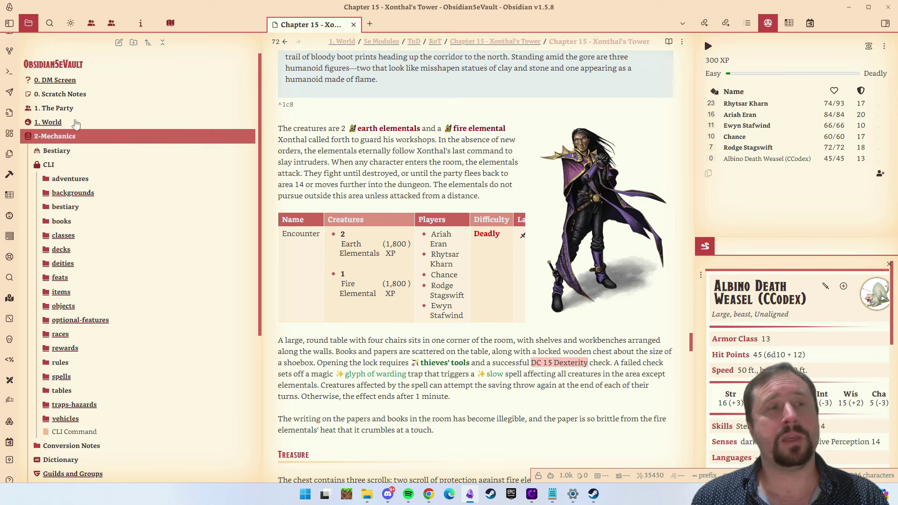
Step: Expand Bestiary and its Tome of Blighted Horrors folder, and read through the Dog, Fighting (Pit Mastiff) note
left_click(64, 152)
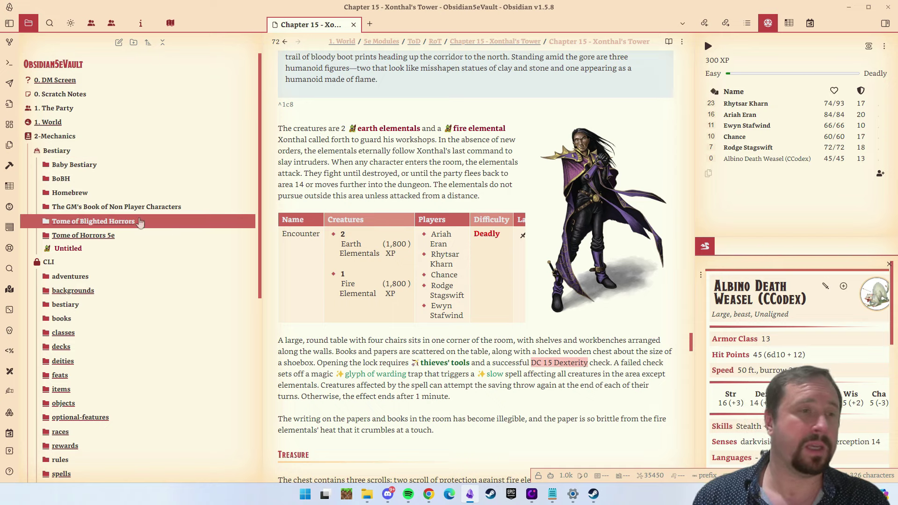
left_click(178, 222)
left_click(103, 393)
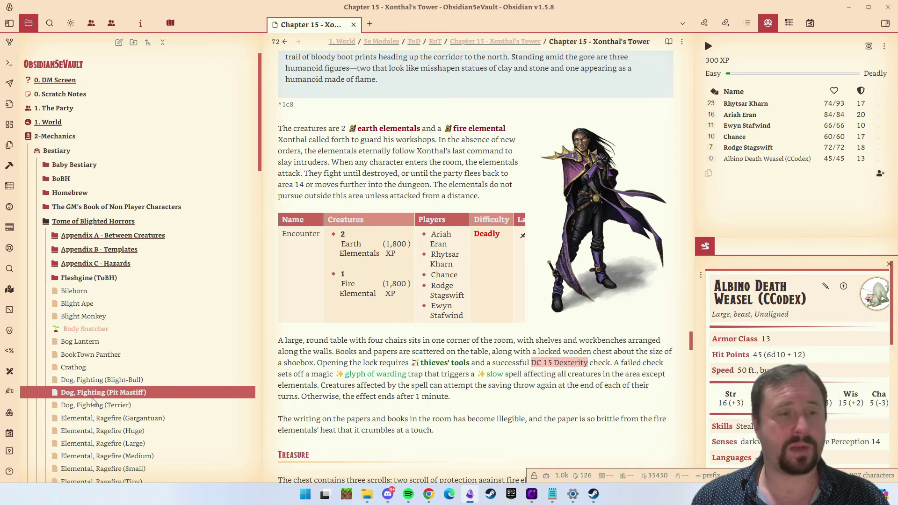
scroll(490, 219, "down", 15)
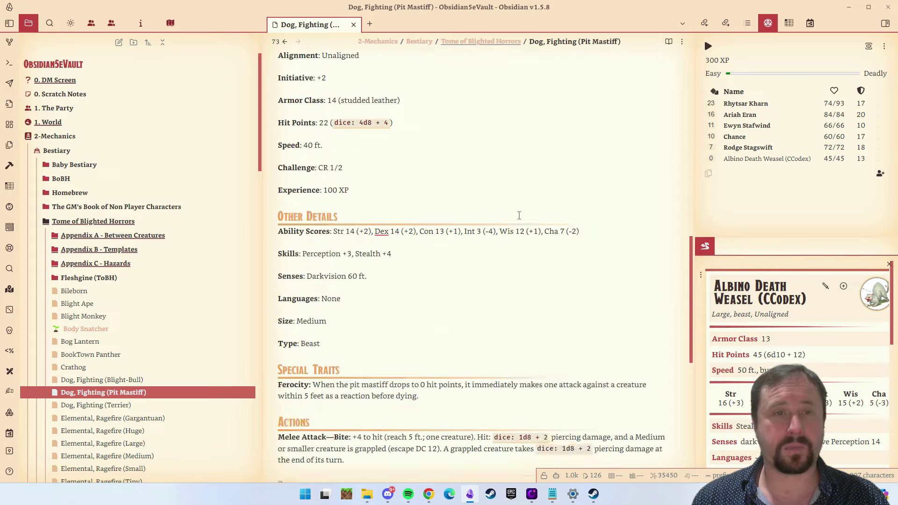
scroll(519, 215, "up", 6)
scroll(519, 215, "up", 8)
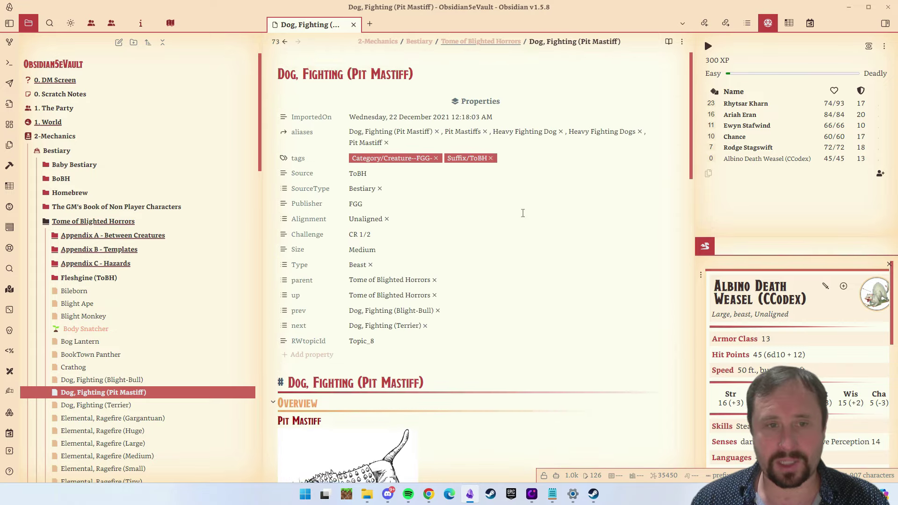
scroll(521, 213, "down", 10)
scroll(523, 213, "down", 5)
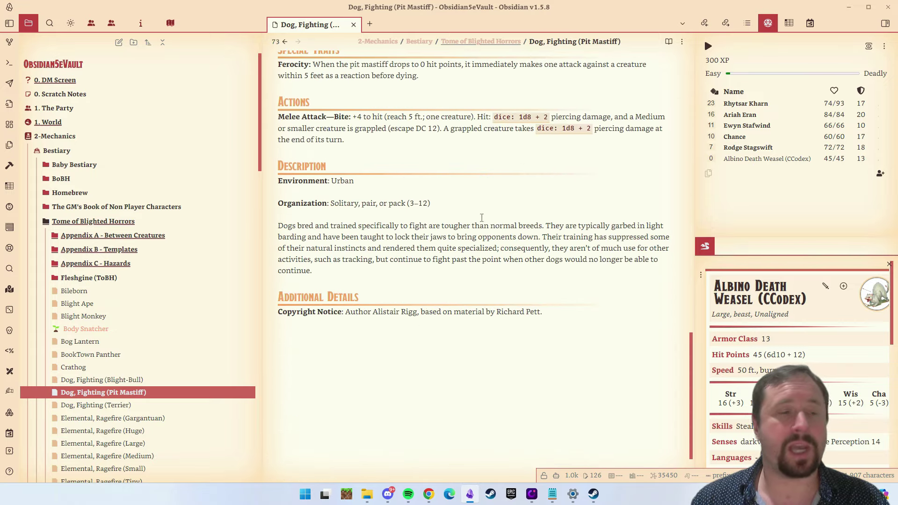
Step: Collapse the Tome of Blighted Horrors folder and show its folder note
left_click(185, 219)
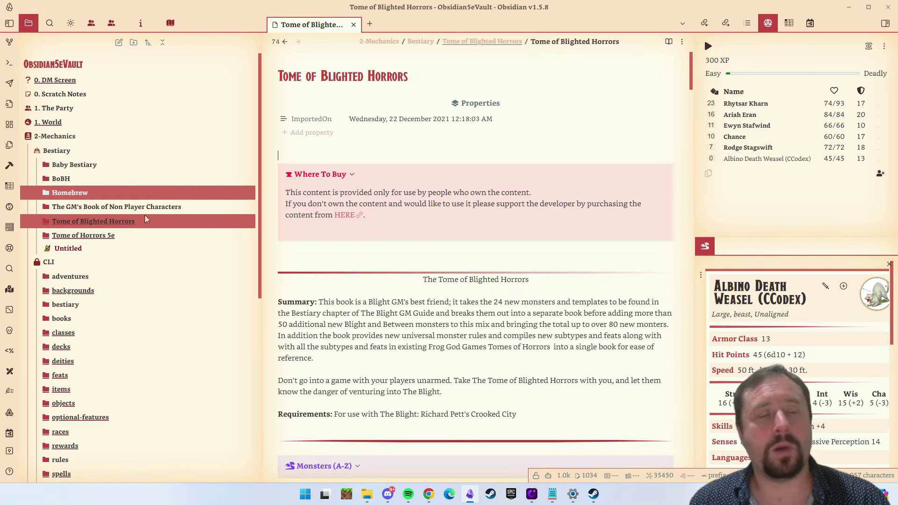
scroll(121, 111, "down", 1)
scroll(93, 187, "up", 1)
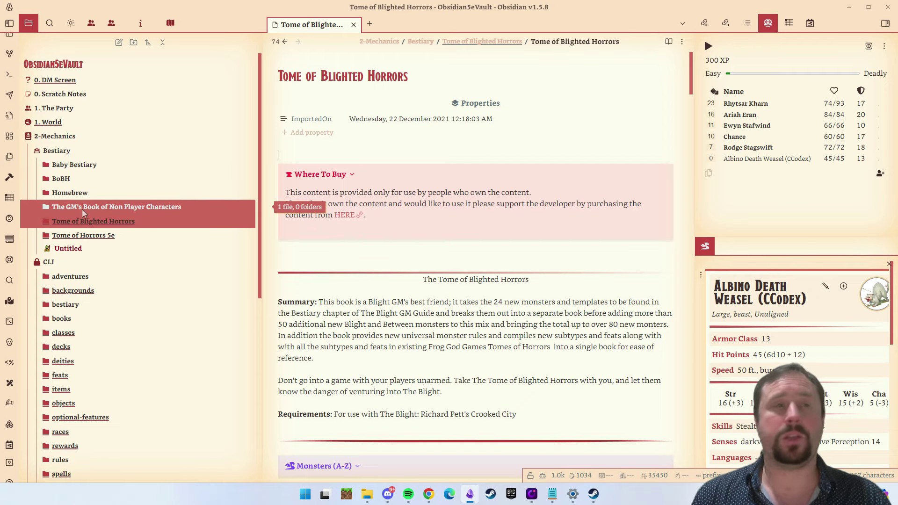
Step: Create a note titled My Monster in the Bestiary folder
right_click(71, 151)
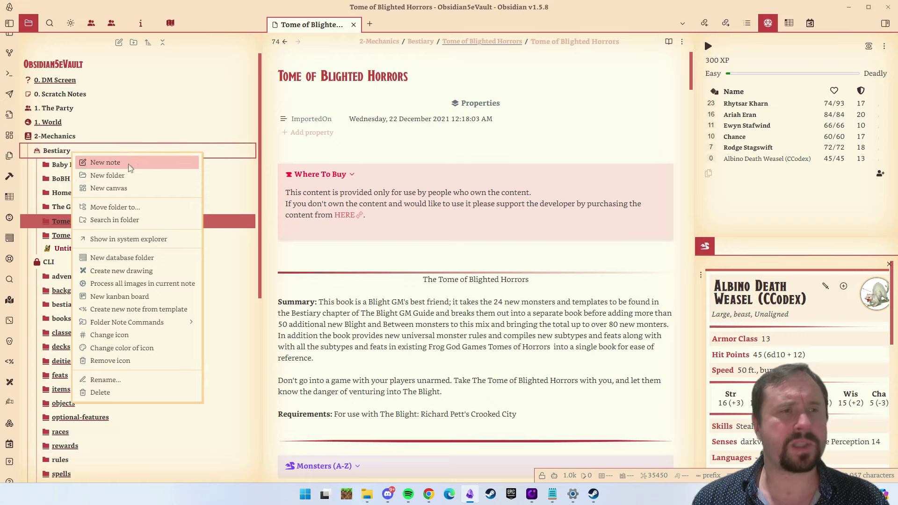
left_click(130, 167)
type("My Monster")
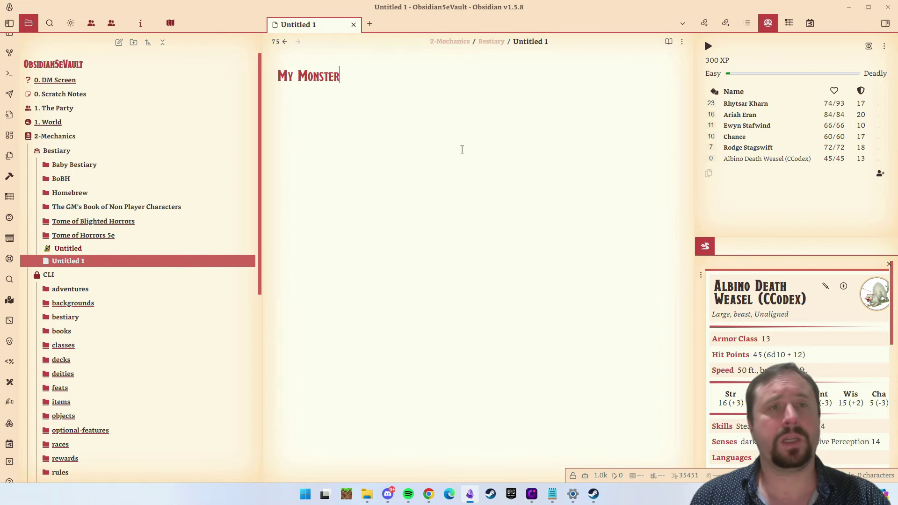
key("Return")
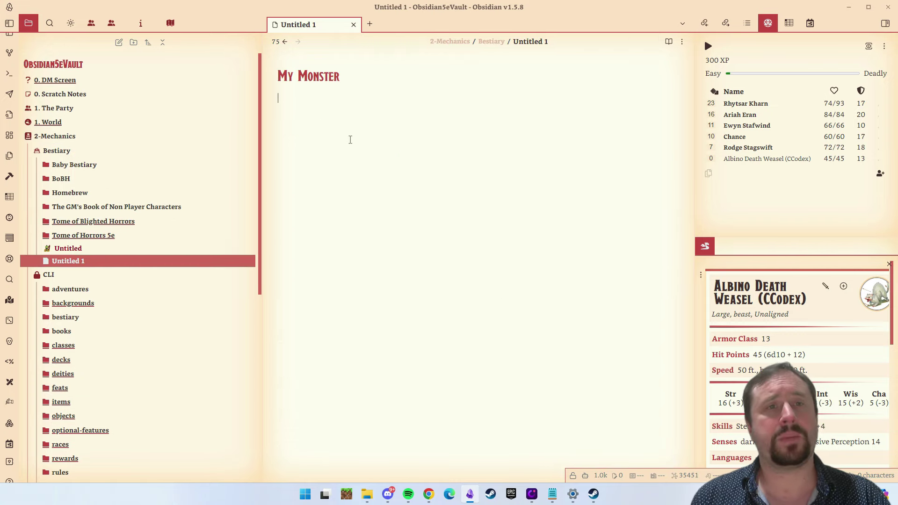
Step: Insert the Insert Customer Monster (TTRPG Statblock) template into the My Monster note and look over the rendered statblock
key("alt+e")
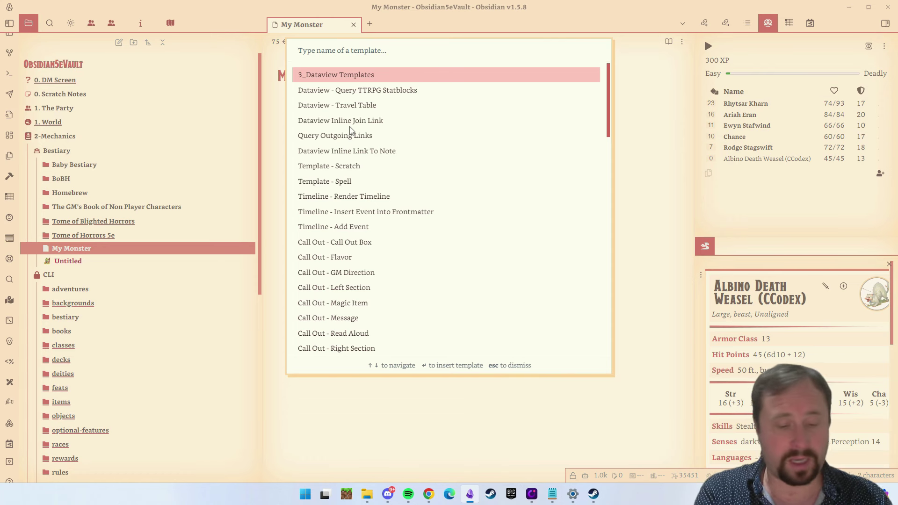
type("monjster")
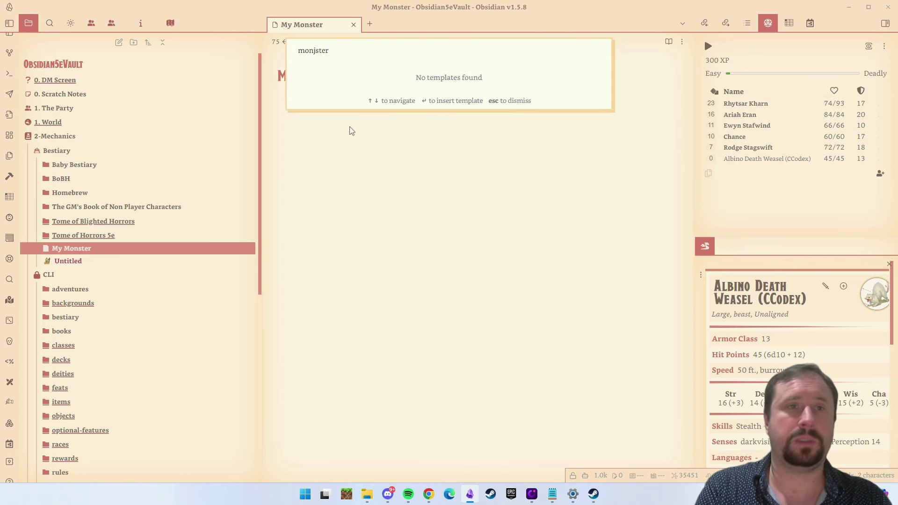
key("BackSpace")
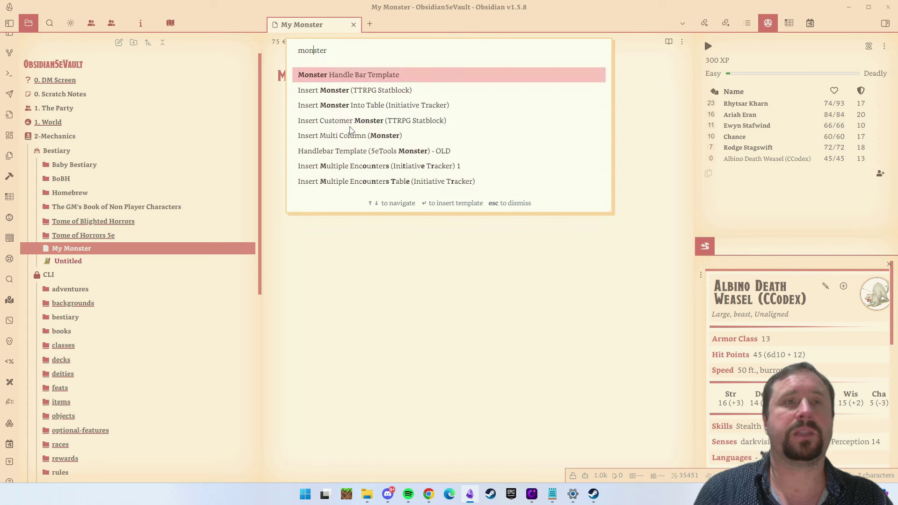
left_click(340, 120)
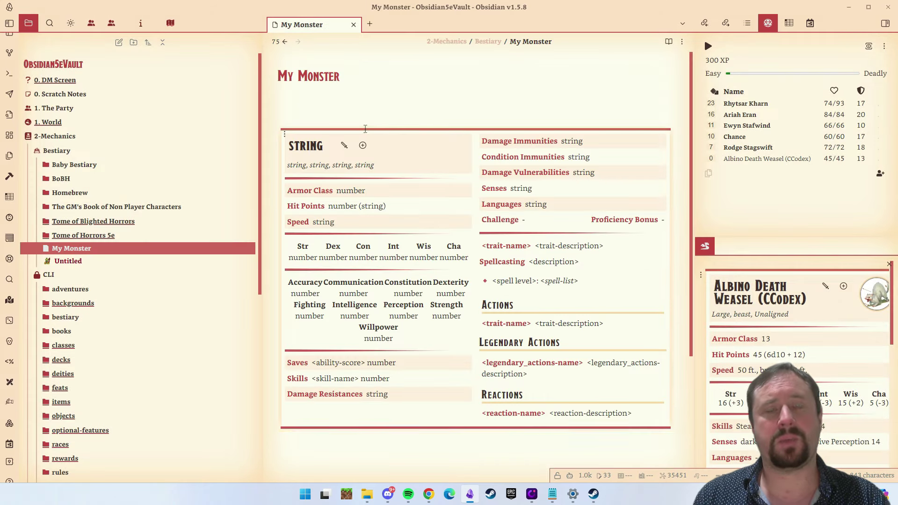
scroll(365, 155, "down", 5)
scroll(306, 110, "up", 5)
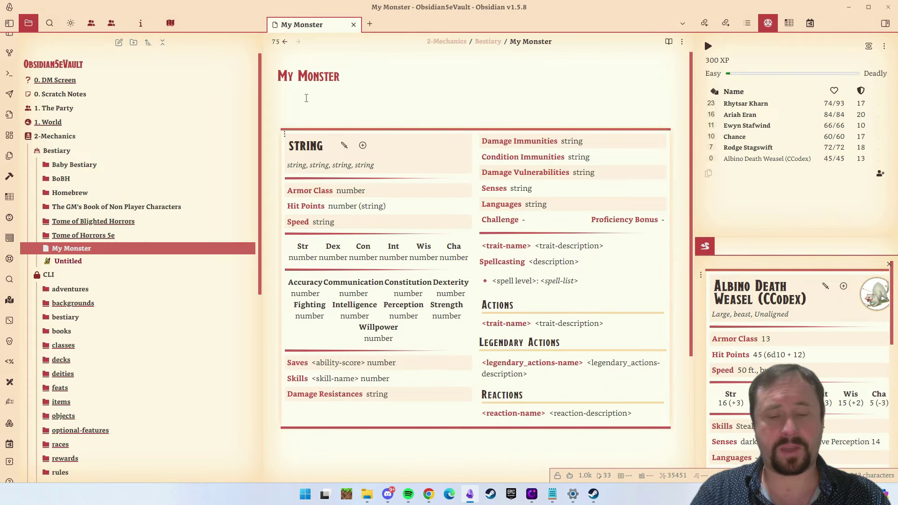
Step: Add a statblock property with the value inline to the My Monster note
left_click(307, 97)
type("---")
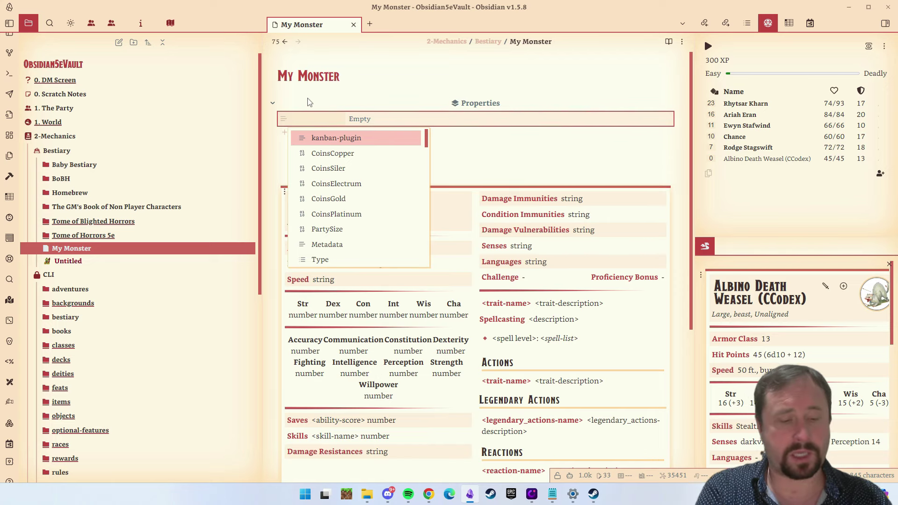
type("sta")
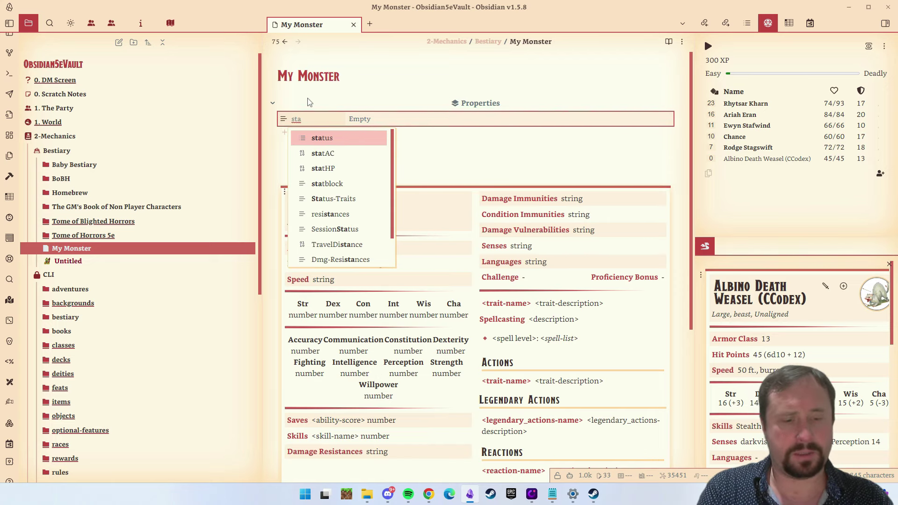
type("t")
key("Down")
key("Down")
key("Down")
key("Return")
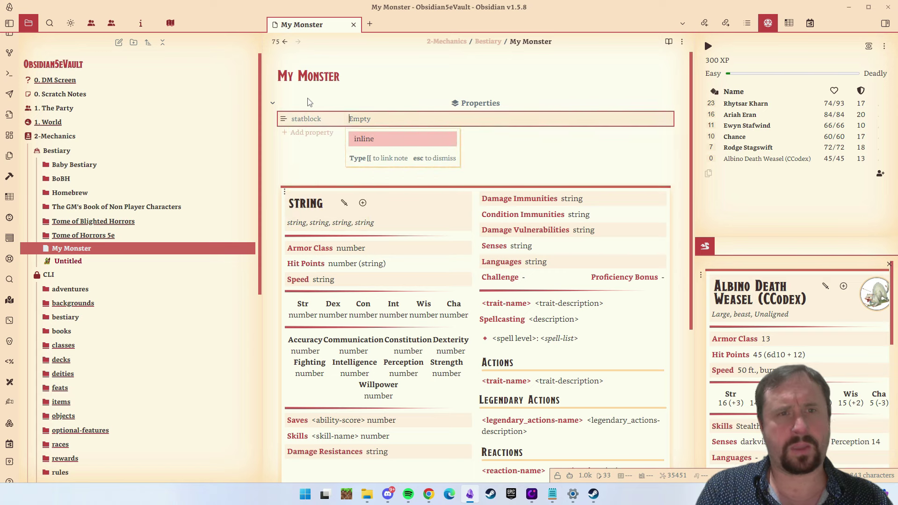
left_click(367, 142)
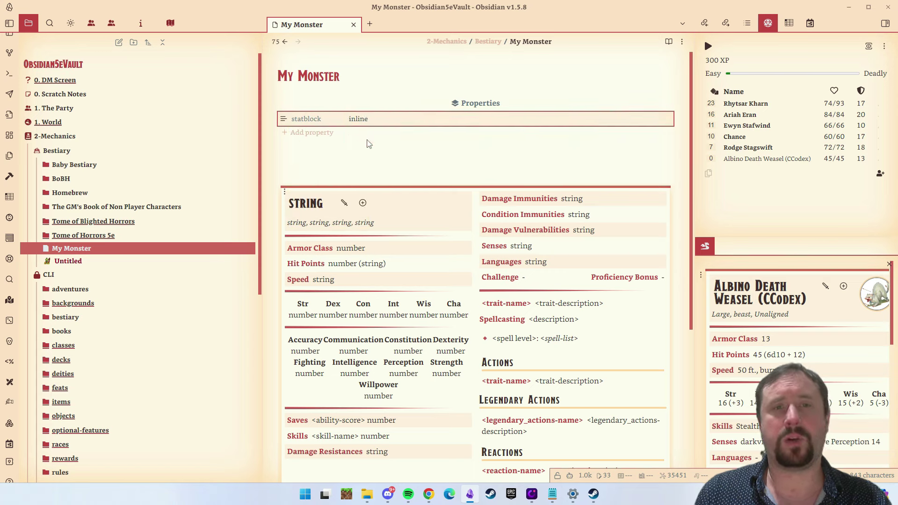
left_click(367, 142)
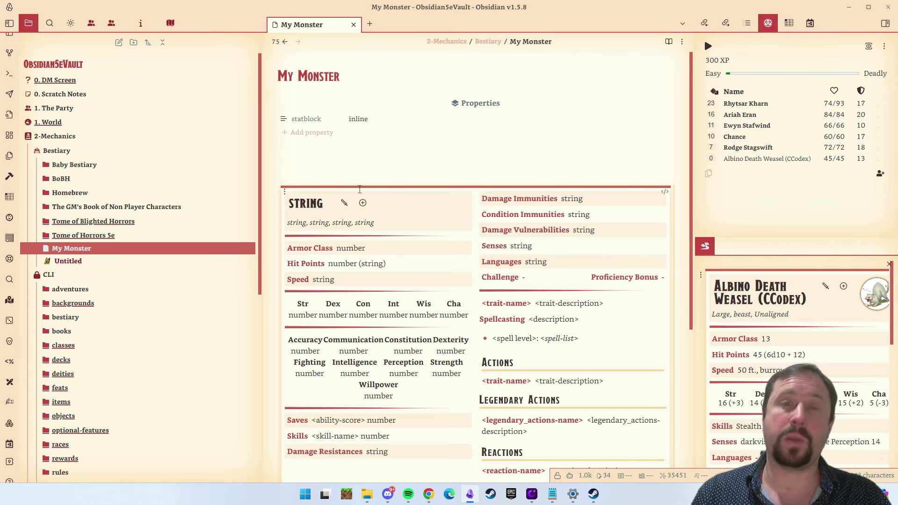
Step: Remove one blank line above the statblock and set the name in its code to My Custom Monster
scroll(360, 189, "down", 2)
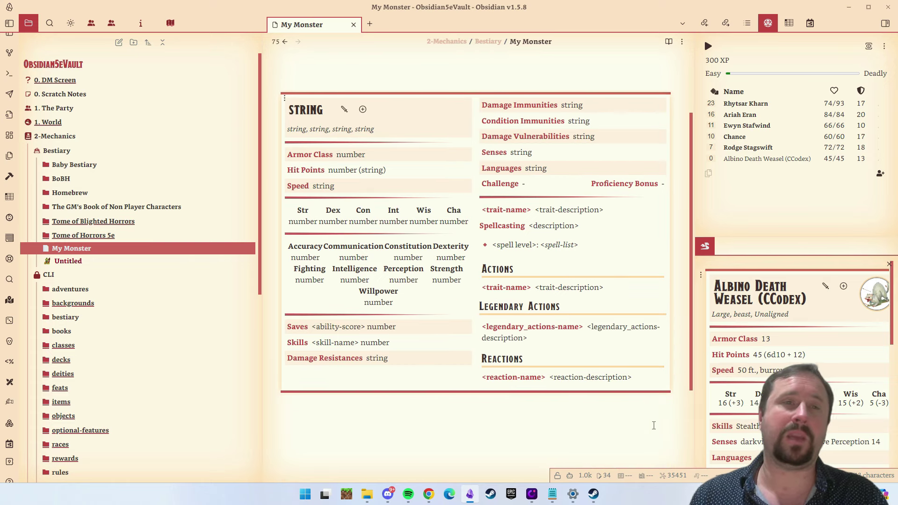
scroll(636, 435, "up", 2)
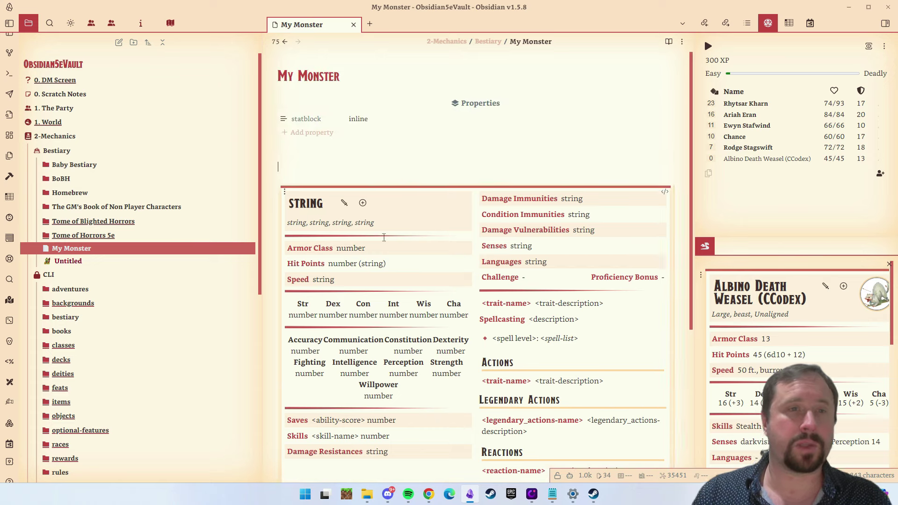
left_click(323, 155)
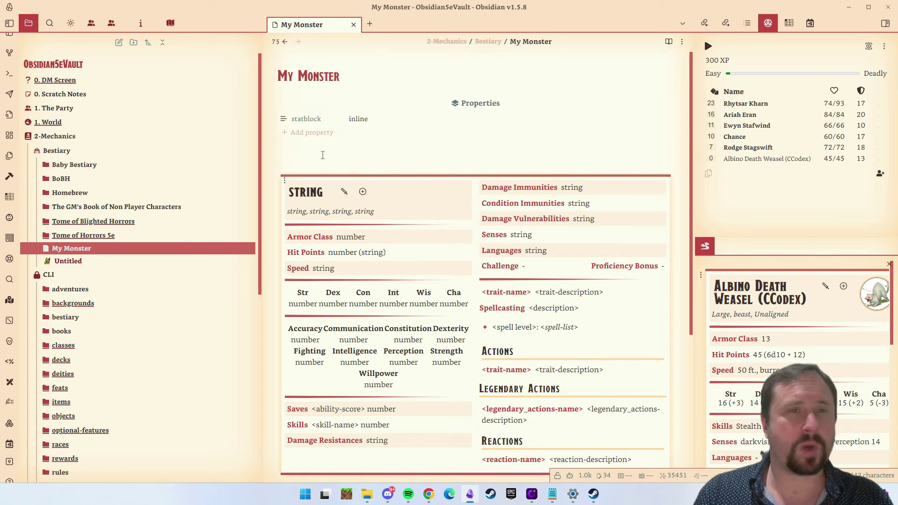
left_click(342, 79)
left_click(664, 181)
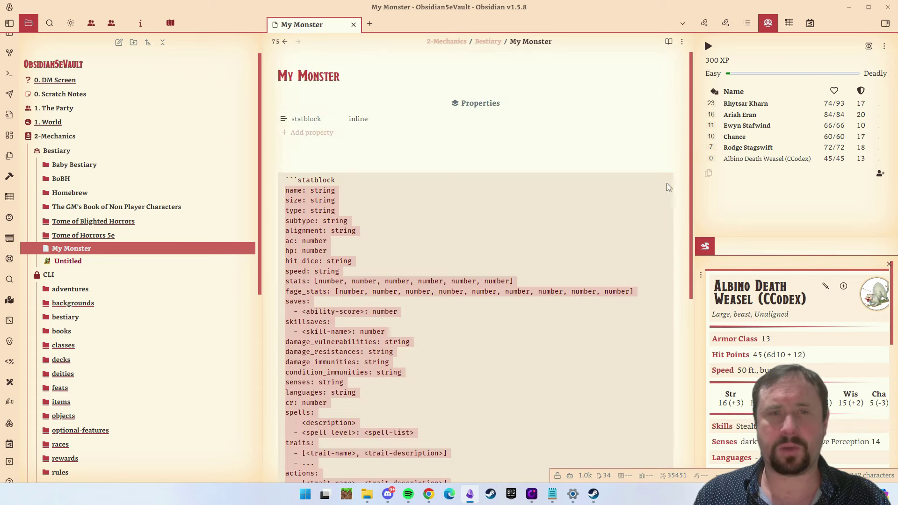
double_click(327, 191)
type("My Customer M")
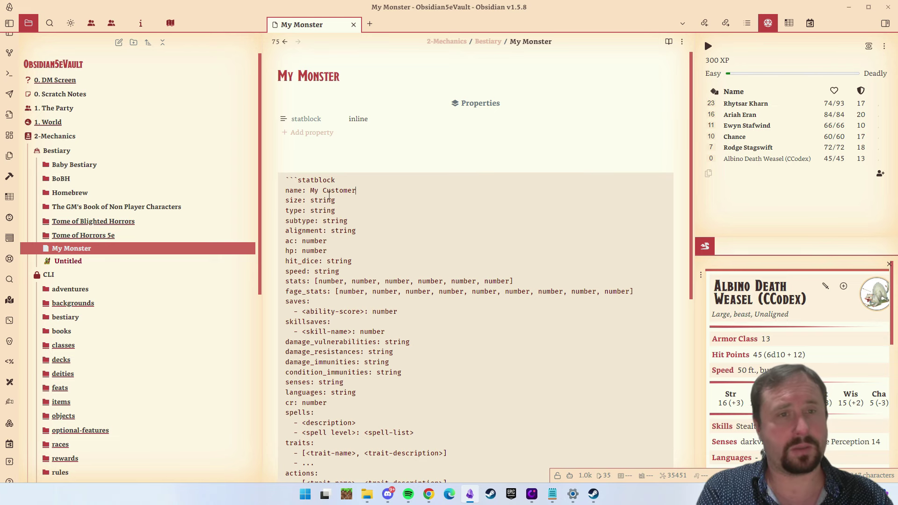
key("BackSpace")
key("BackSpace")
type("Monster")
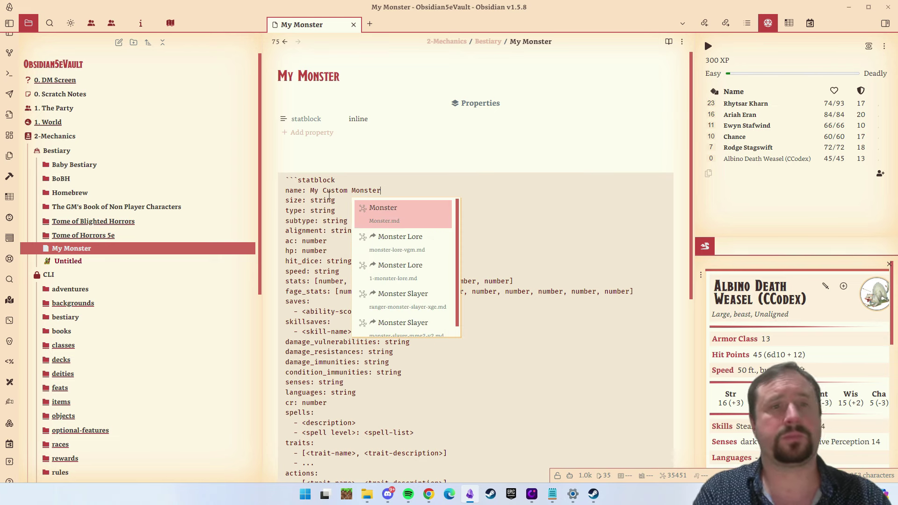
Step: Copy the monster name My Custom Monster from the statblock code and render the statblock
key("ctrl+shift+Left")
key("ctrl+shift+Left")
key("ctrl+shift+Left")
key("ctrl+c")
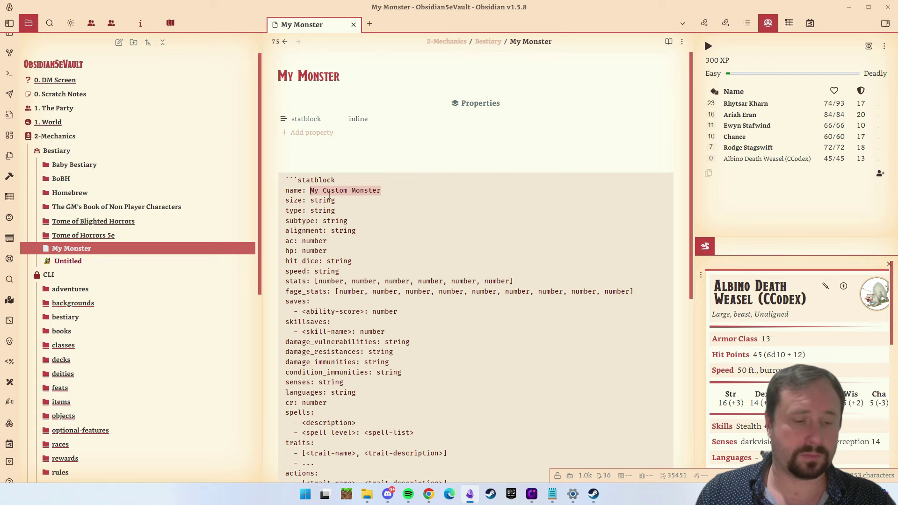
left_click(337, 144)
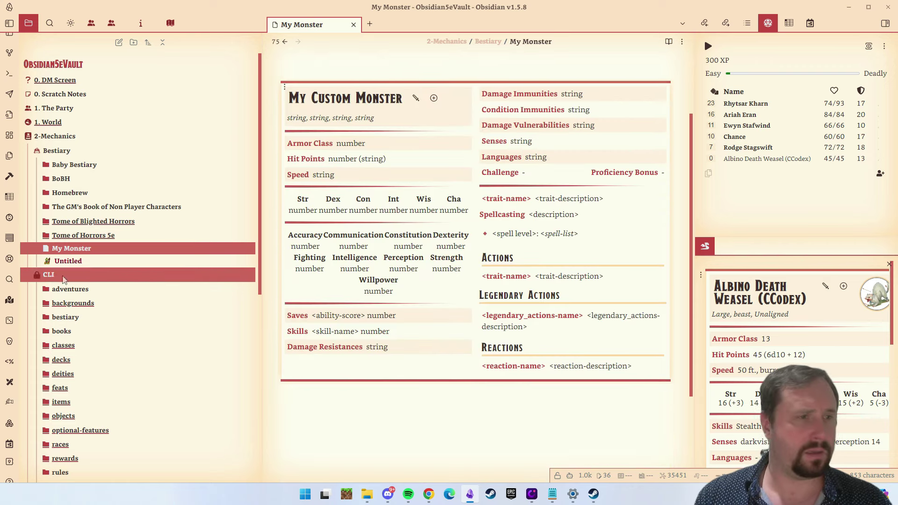
Step: Open the existing Untitled note in Bestiary and examine its properties and custom statblock
left_click(67, 261)
scroll(423, 241, "down", 6)
scroll(423, 241, "up", 8)
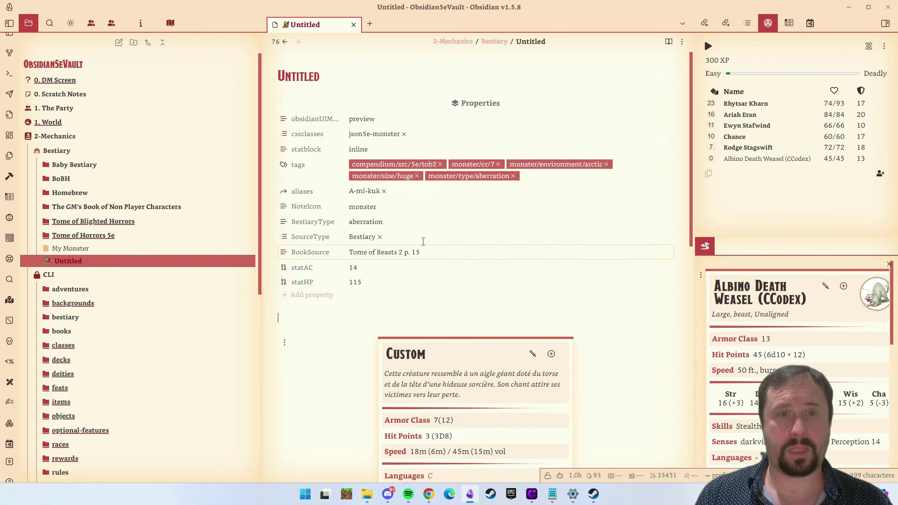
Step: Create another note in the Bestiary folder and insert the Insert Monster (TTRPG Statblock) template
right_click(67, 152)
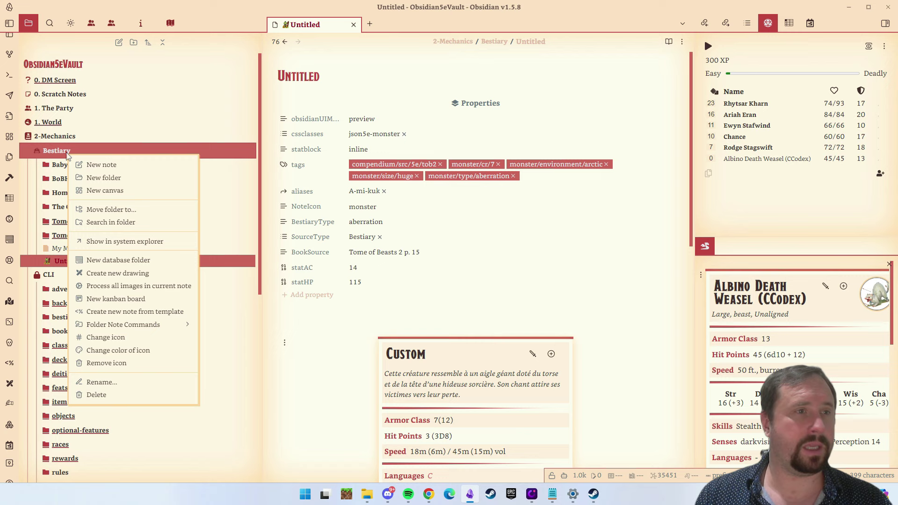
left_click(98, 164)
key("alt+e")
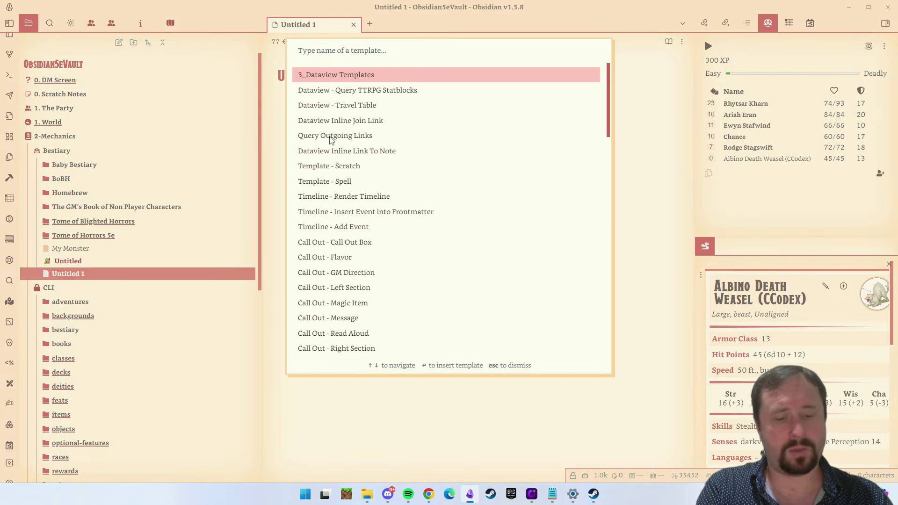
type("monster")
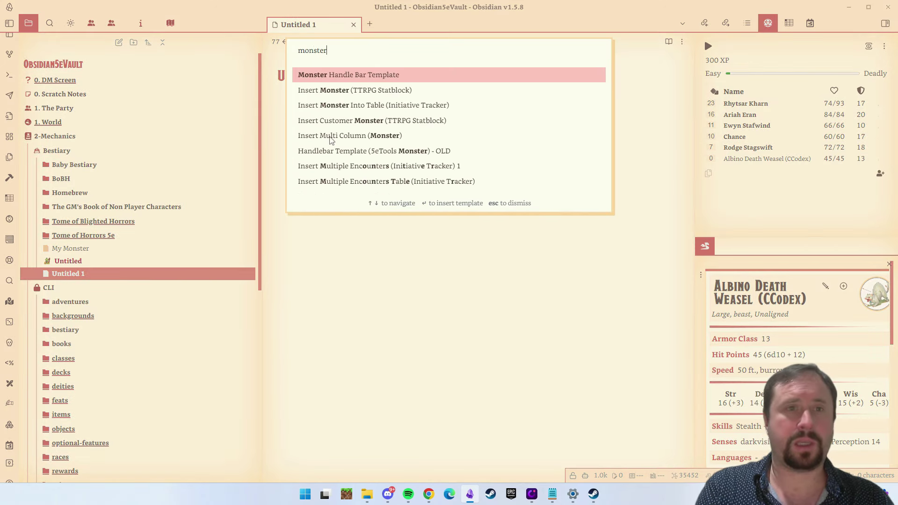
key("Down")
key("Return")
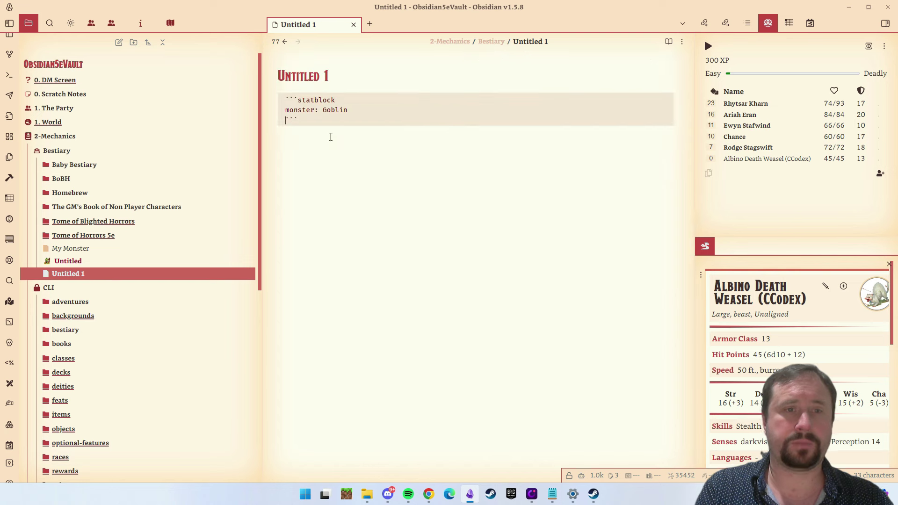
Step: Replace Goblin in the statblock code with the copied name My Custom Monster and render the statblock
double_click(335, 109)
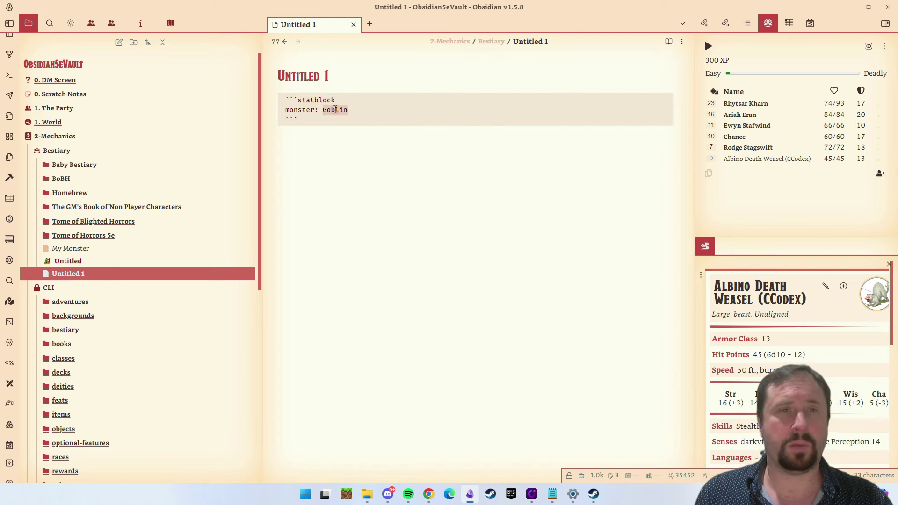
key("ctrl+v")
left_click(379, 166)
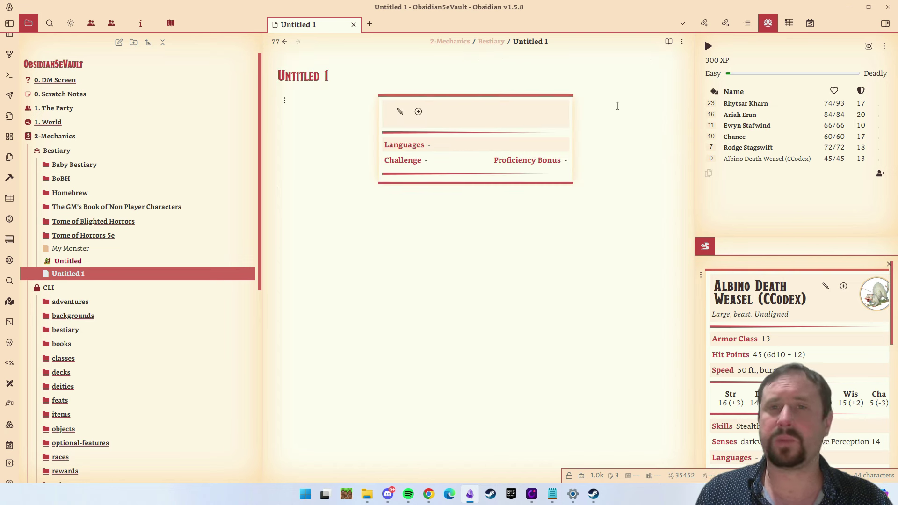
Step: Reload the Untitled 1 note and run the Fantasy Statblocks command Parse Frontmatter for Creatures
left_click(284, 41)
left_click(298, 41)
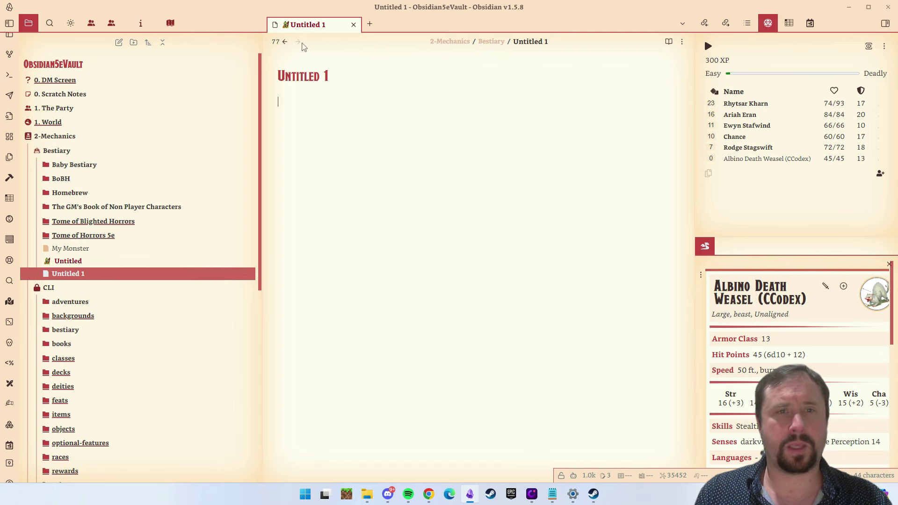
left_click(9, 77)
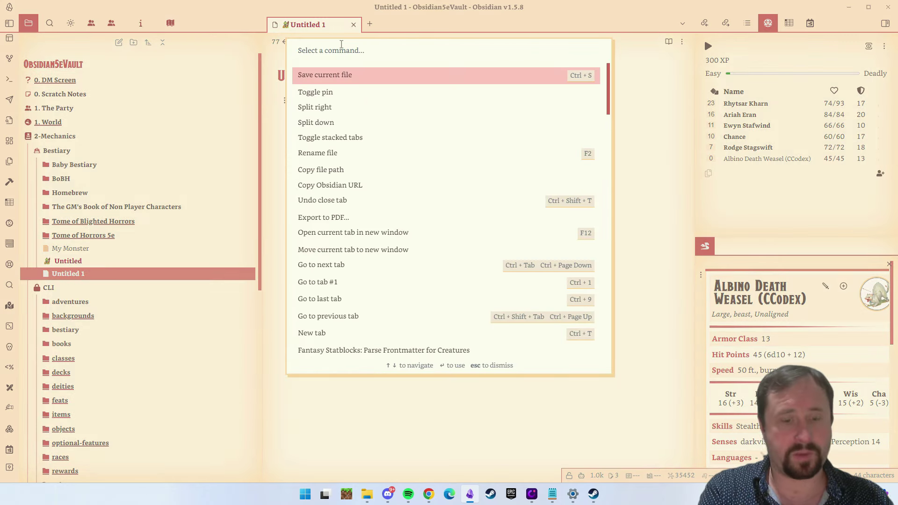
type("fantasy")
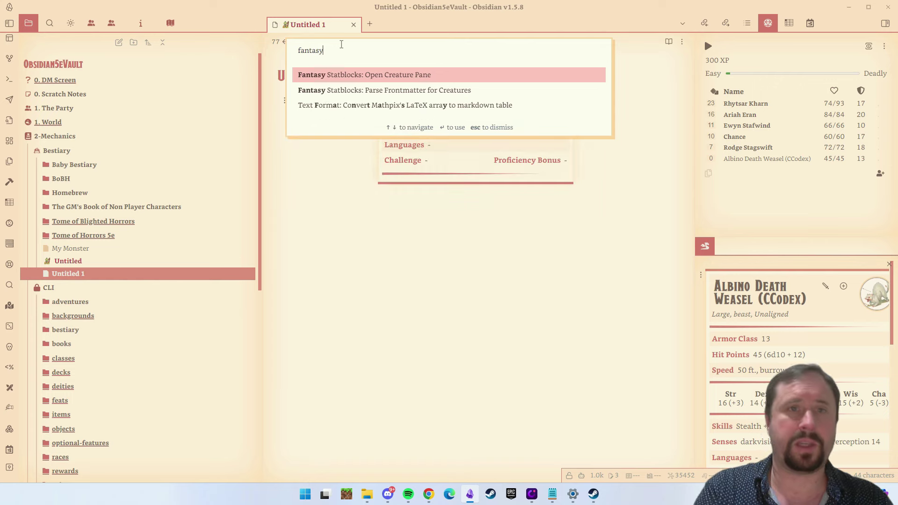
key("Return")
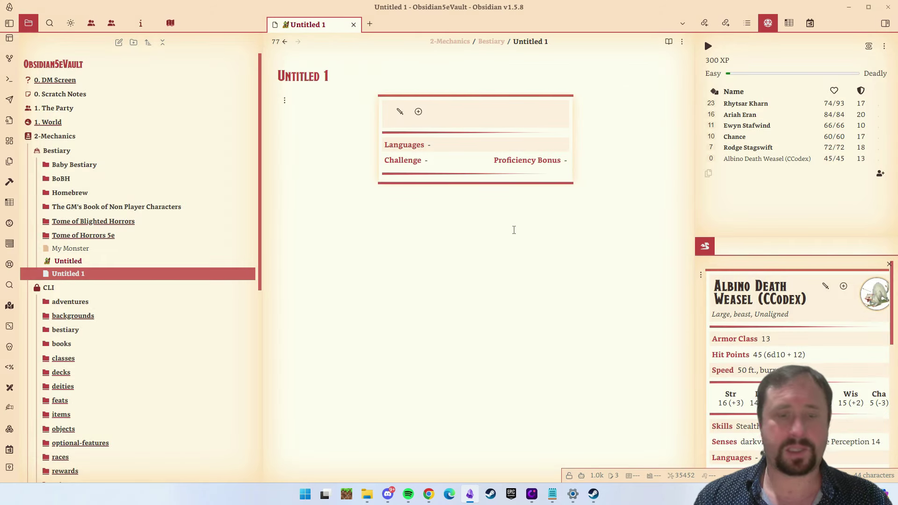
Step: Check the developer console for Fantasy Statblocks frontmatter parsing messages, reload the Untitled 1 note, and check the console again
key("ctrl+shift+i")
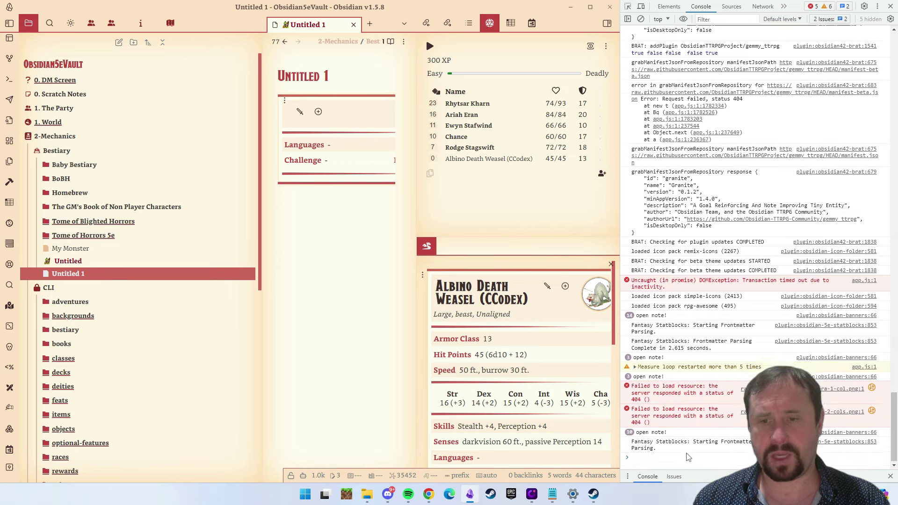
scroll(697, 459, "down", 1)
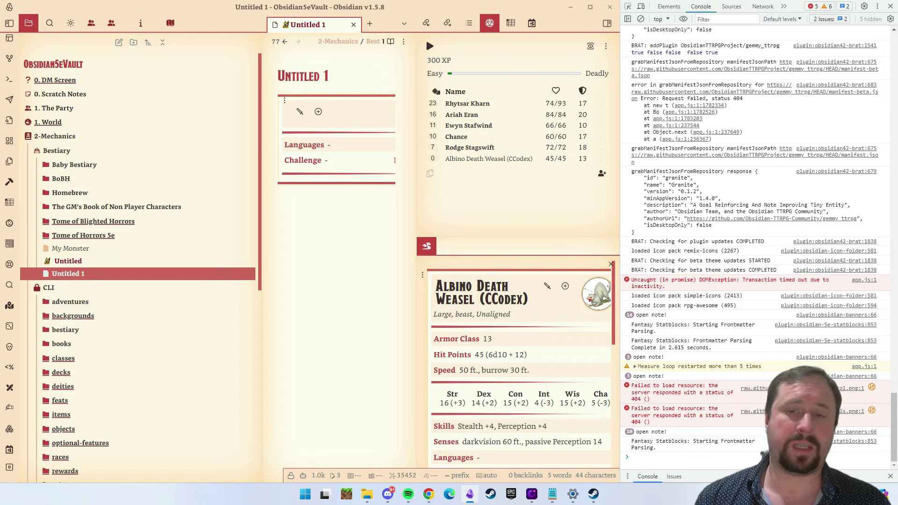
left_click(890, 6)
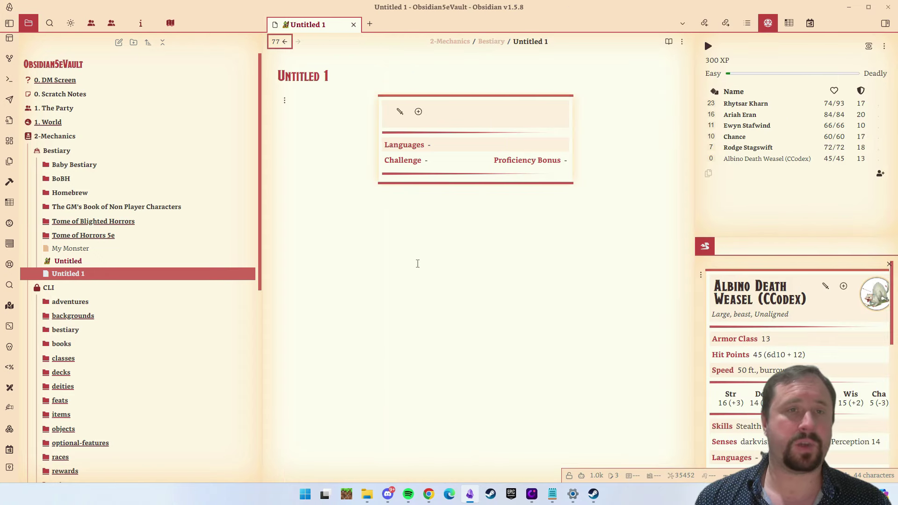
key("ctrl+alt+Left")
key("ctrl+alt+Right")
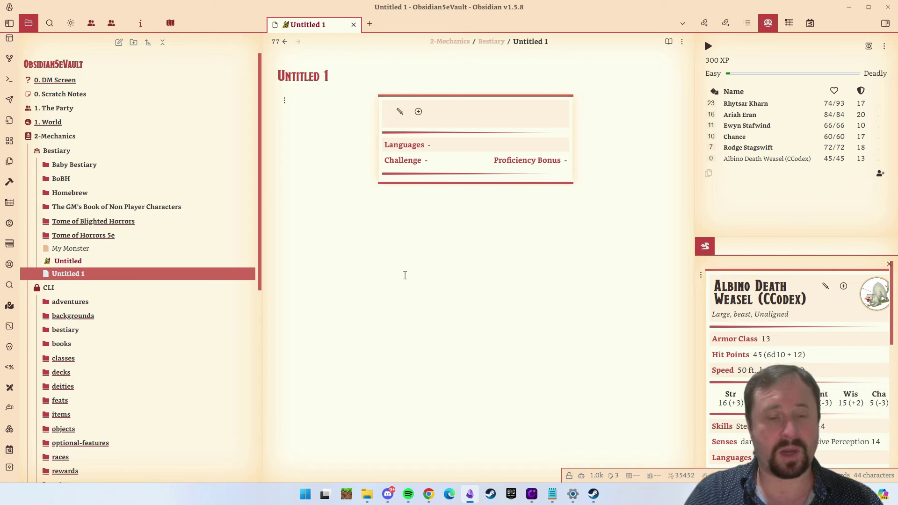
key("ctrl+shift+i")
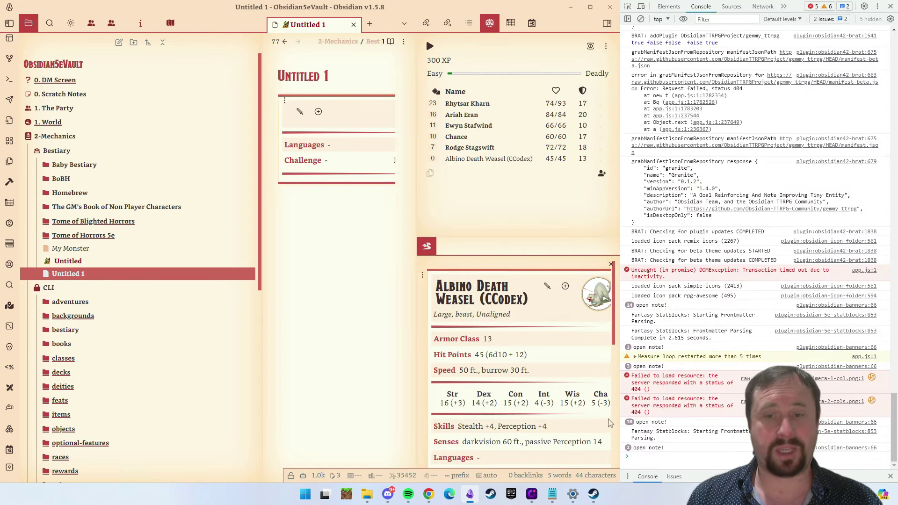
left_click(891, 7)
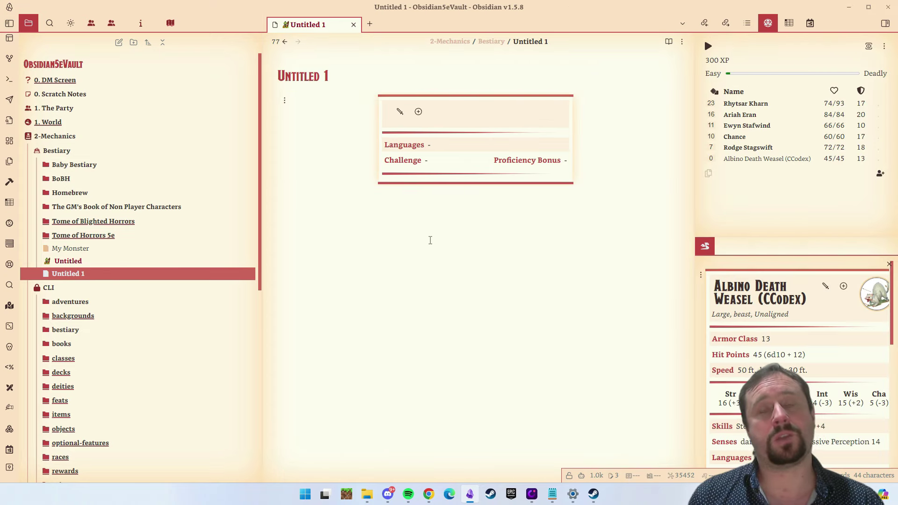
Step: Open the My Monster note in Bestiary and examine its statblock property and custom statblock
left_click(71, 248)
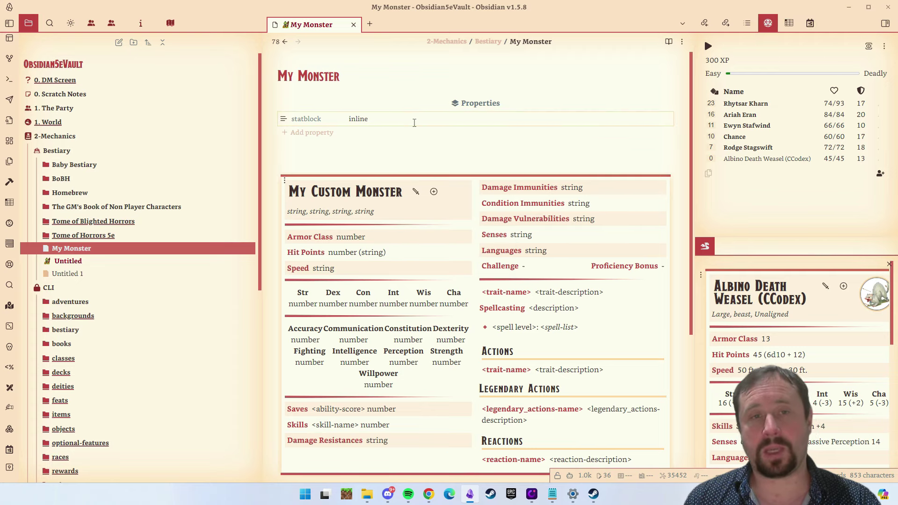
scroll(321, 120, "down", 4)
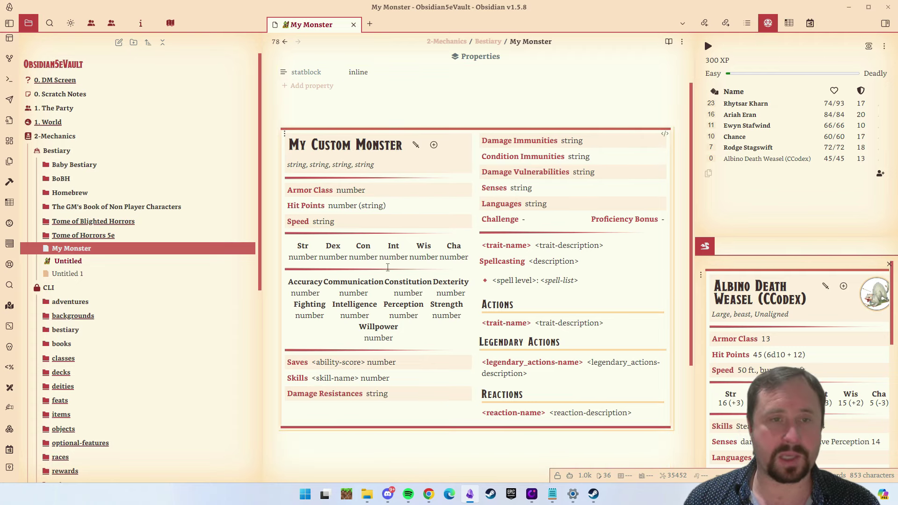
scroll(391, 319, "up", 4)
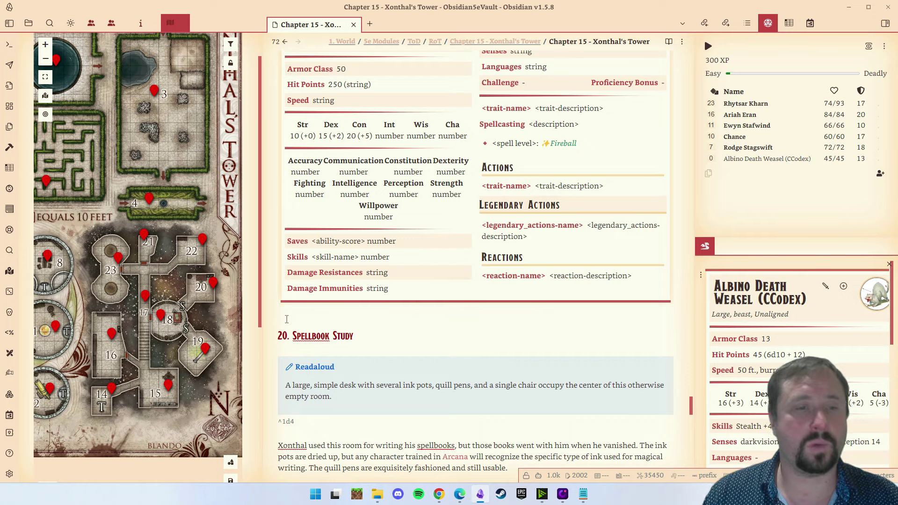
Step: Undo the custom statblock insertion above the 20. Spellbook Study heading in the Chapter 15 - Xonthal's Tower note
left_click(374, 291)
key("ctrl+z")
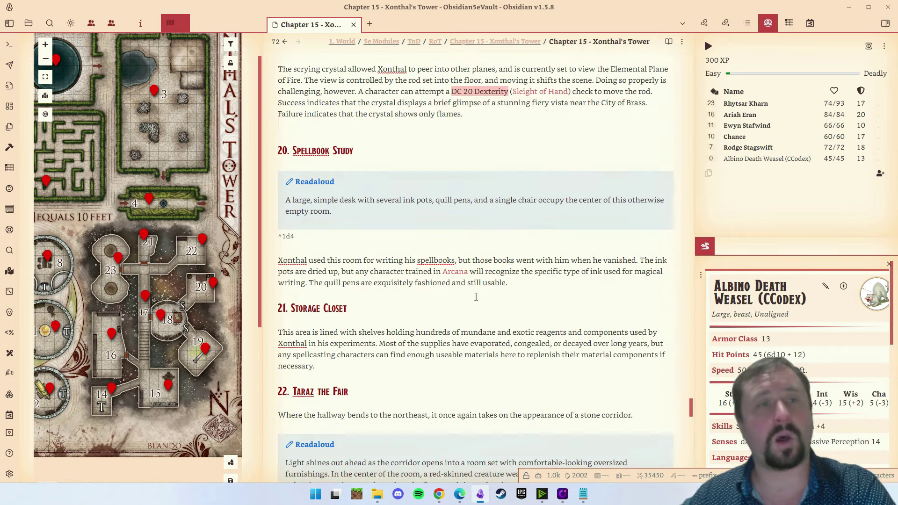
scroll(590, 249, "up", 5)
scroll(390, 294, "down", 4)
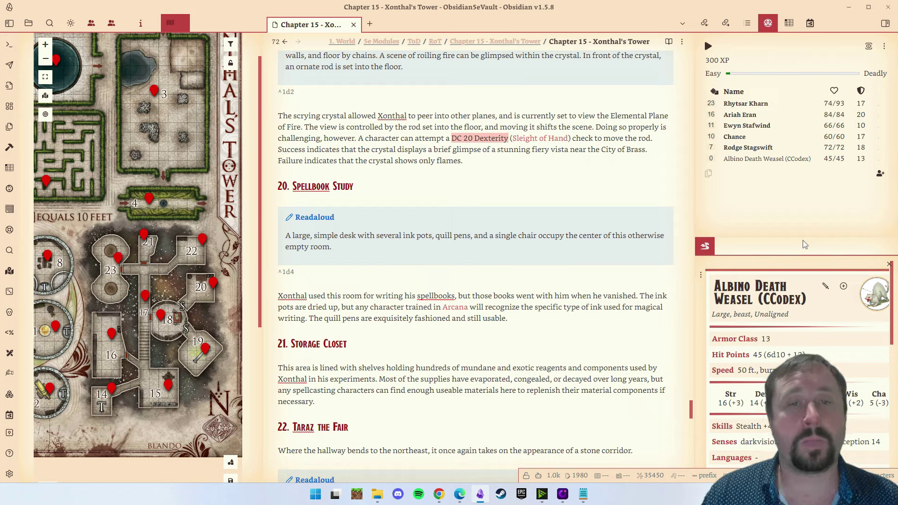
Step: Examine the encounter blocks in the Xonthal's Tower chapter, from the swarms of ravens table back to the 16. Laboratory example
scroll(465, 214, "up", 10)
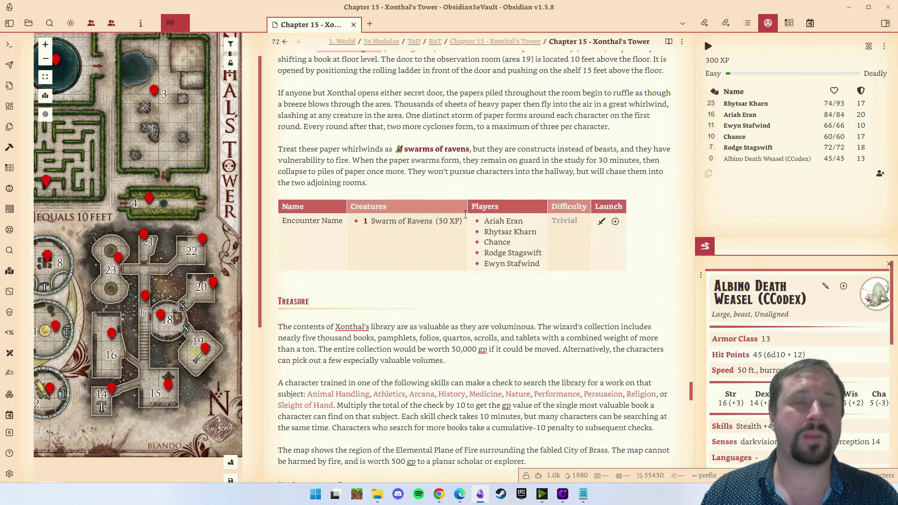
scroll(466, 214, "up", 10)
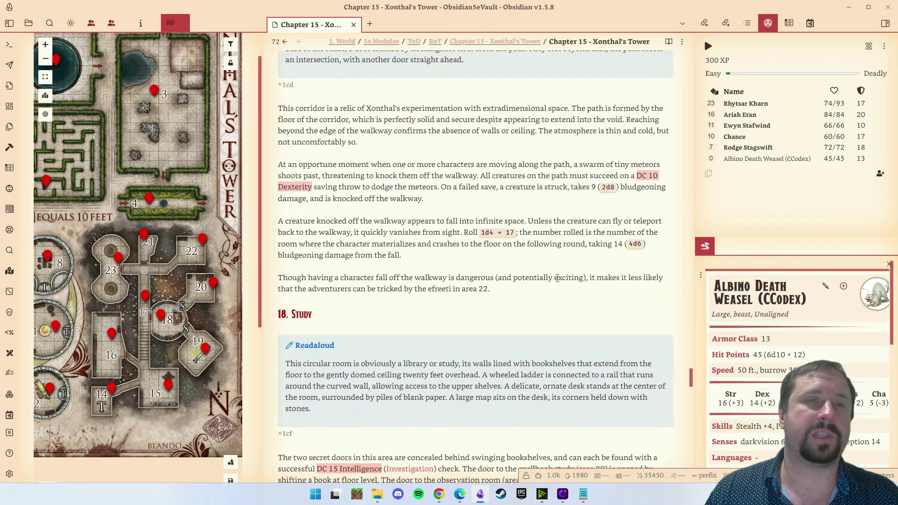
scroll(559, 280, "up", 7)
scroll(585, 276, "up", 8)
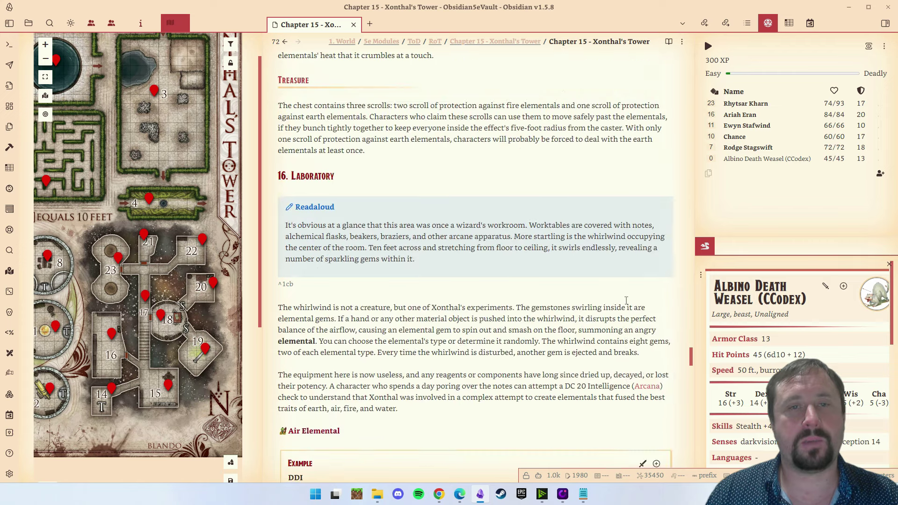
scroll(627, 291, "down", 6)
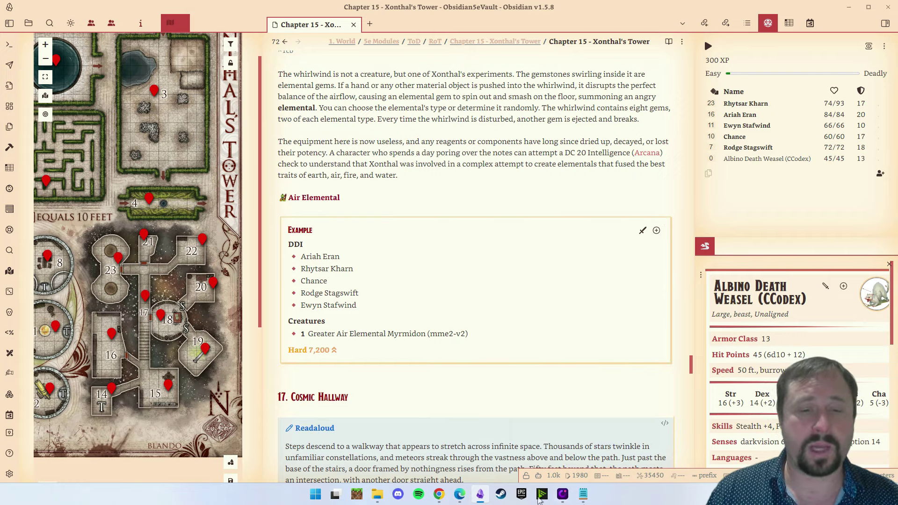
Step: Switch to the Obsidian TTRPG Tutorials site in Chrome, open its home page and look through the welcome content
left_click(439, 494)
left_click(445, 463)
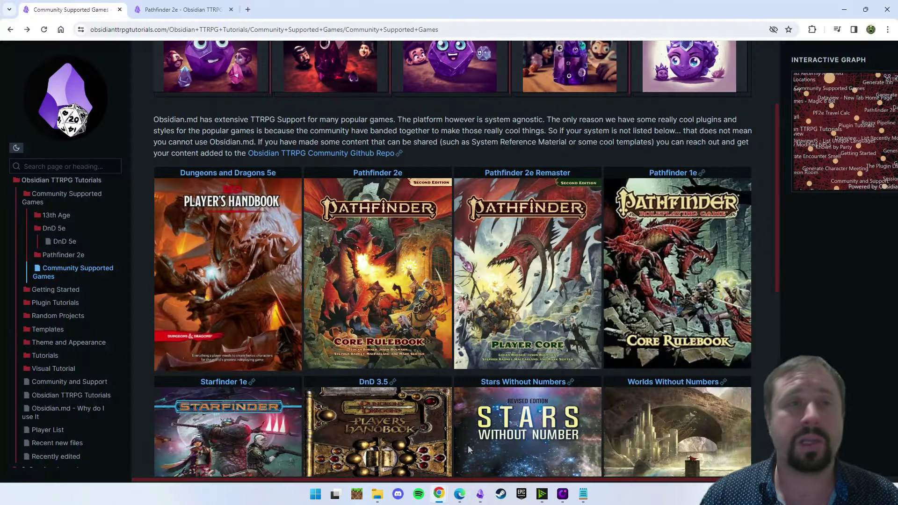
scroll(378, 176, "up", 3)
left_click(42, 112)
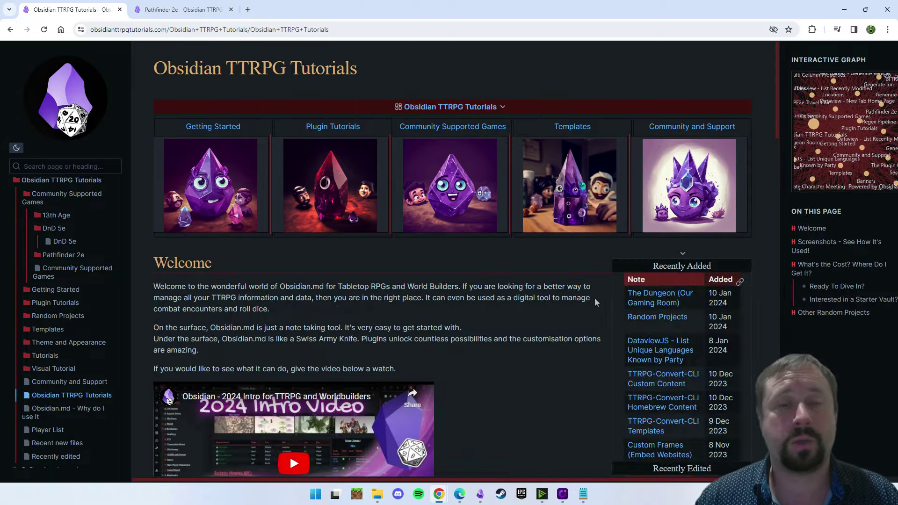
scroll(556, 273, "down", 6)
scroll(558, 292, "up", 6)
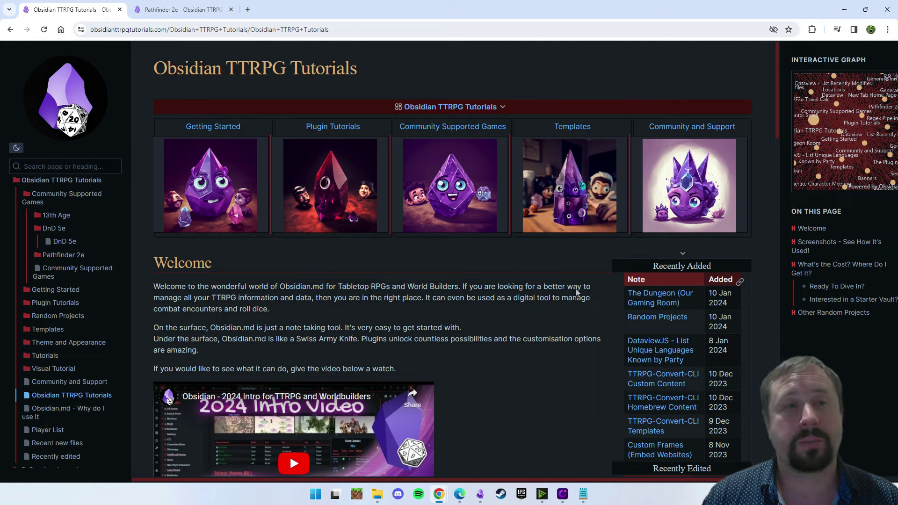
Step: Open the Getting Started page, view the Link Between Notes section under The Basics and collapse it again
left_click(196, 128)
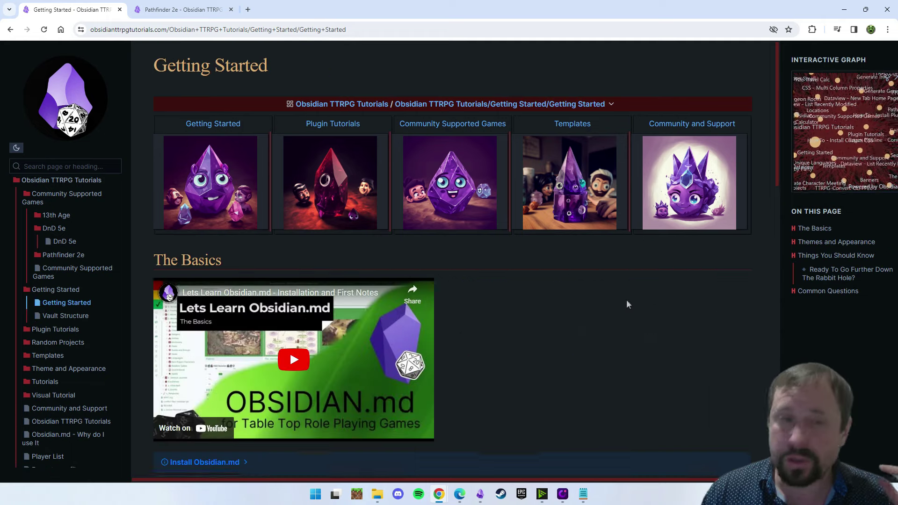
scroll(629, 300, "down", 9)
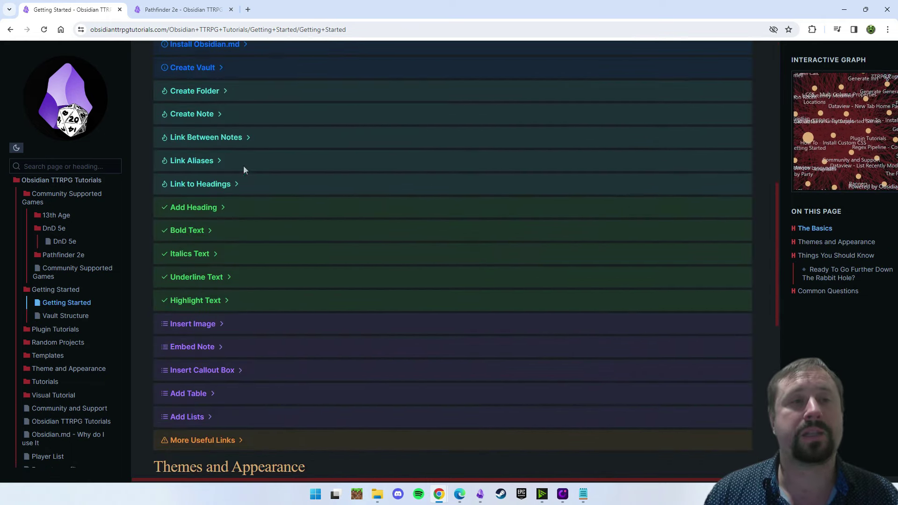
left_click(249, 137)
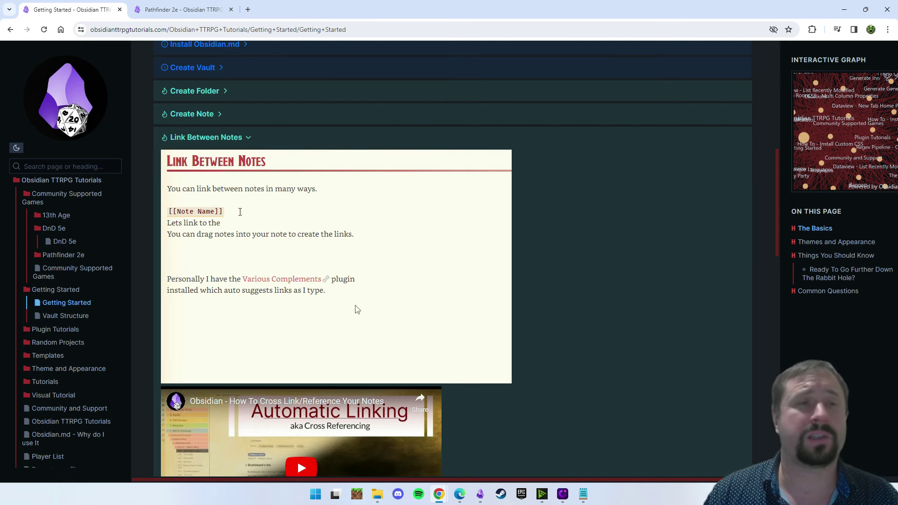
left_click(245, 135)
scroll(315, 206, "up", 8)
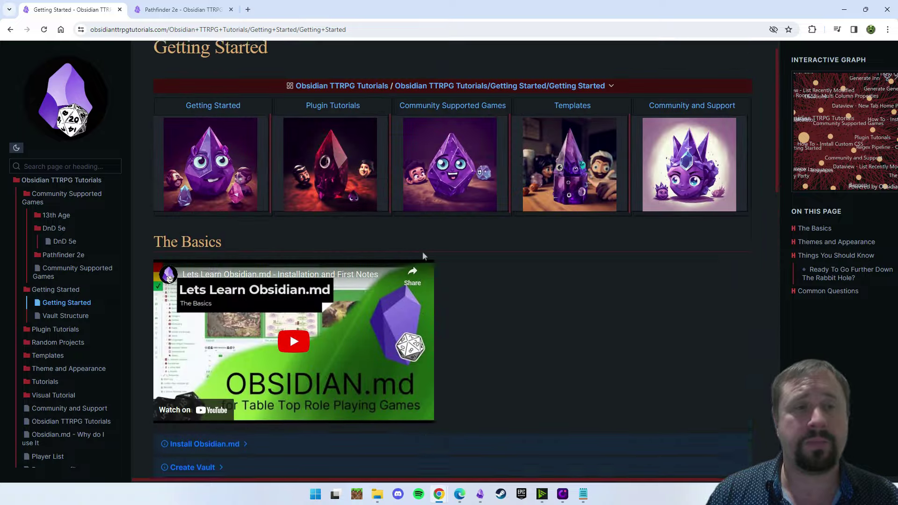
Step: Open the Plugin Tutorials page and review its core, generic, TTRPG/Worldbuilder and random table plugin lists
left_click(321, 125)
scroll(459, 266, "down", 6)
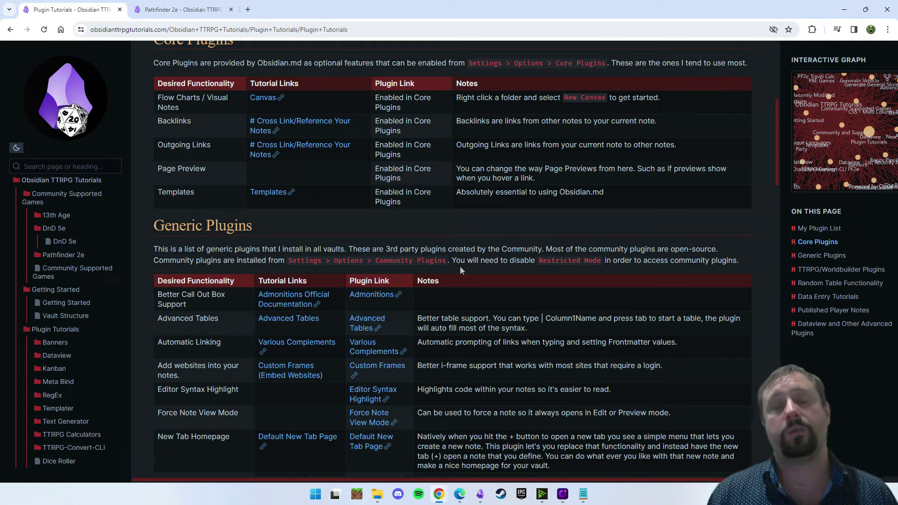
scroll(460, 266, "down", 15)
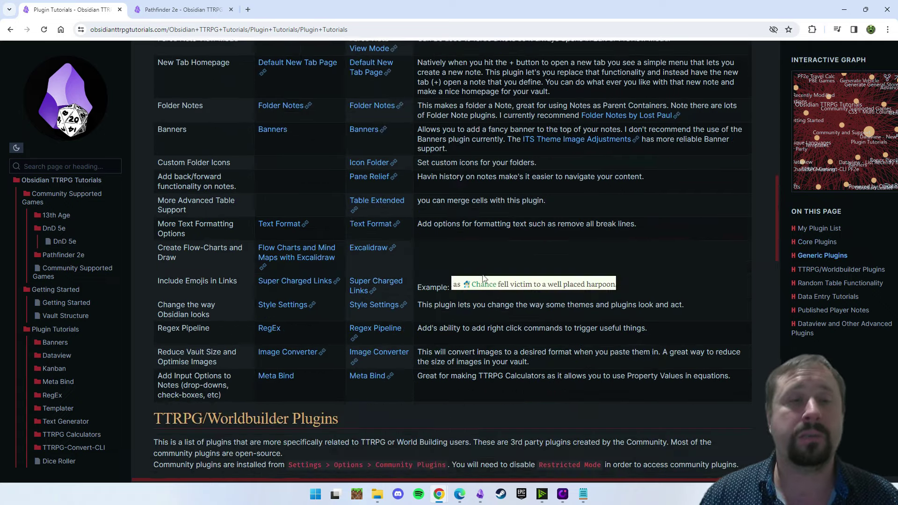
scroll(476, 296, "down", 1)
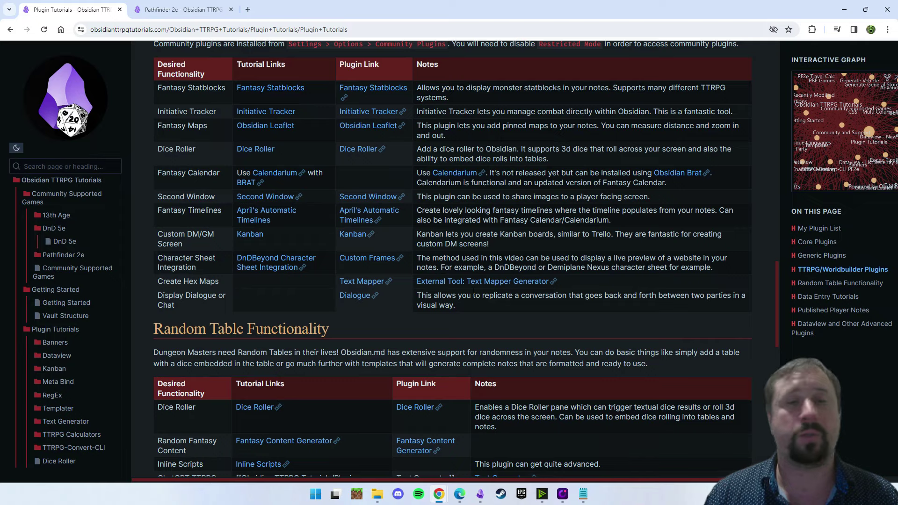
scroll(439, 341, "up", 20)
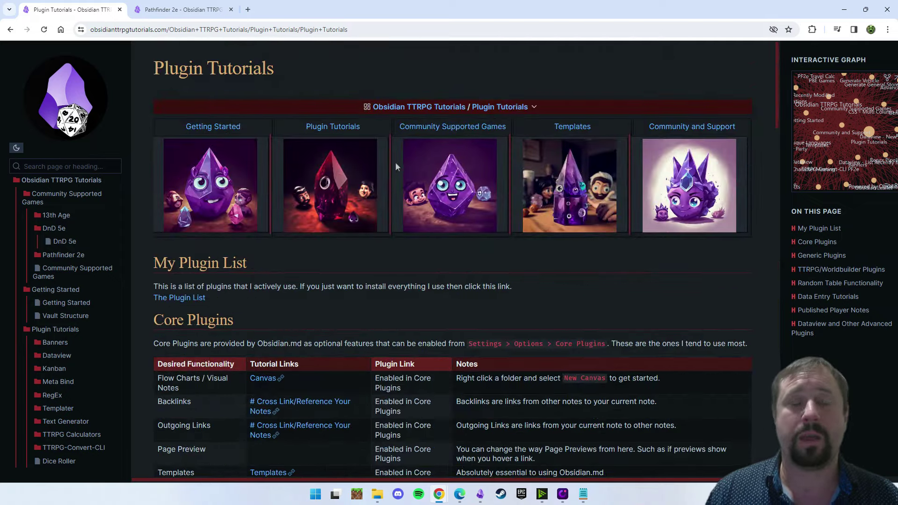
Step: View the Community Supported Games page, and review the functionality and note template lists on the Templates page
left_click(444, 127)
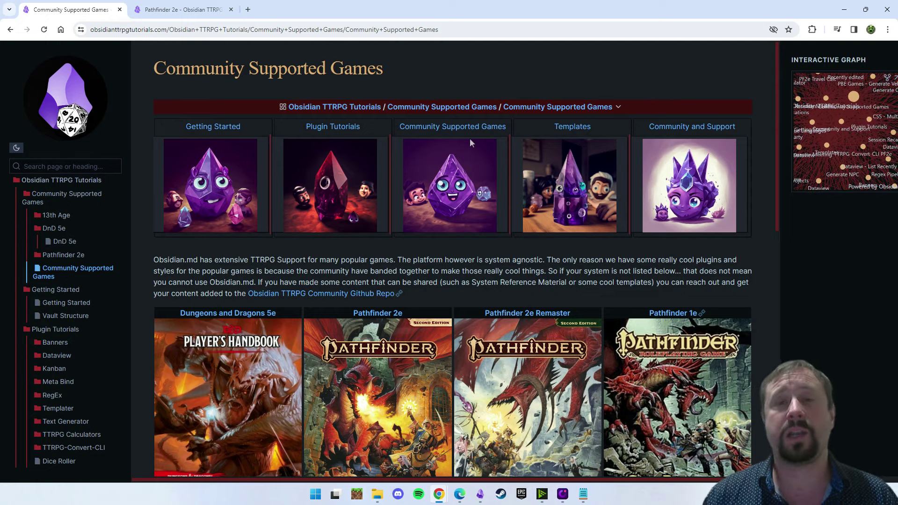
left_click(580, 127)
scroll(491, 272, "down", 5)
scroll(494, 271, "down", 5)
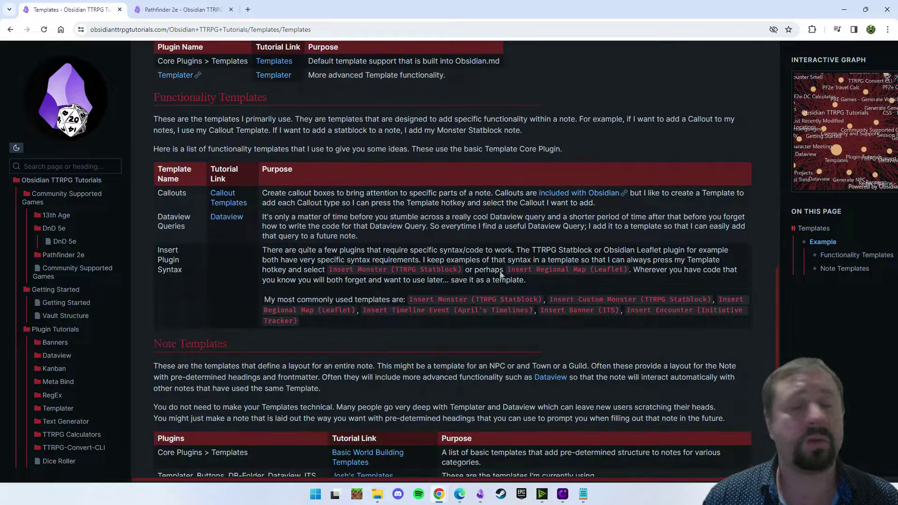
scroll(524, 299, "up", 15)
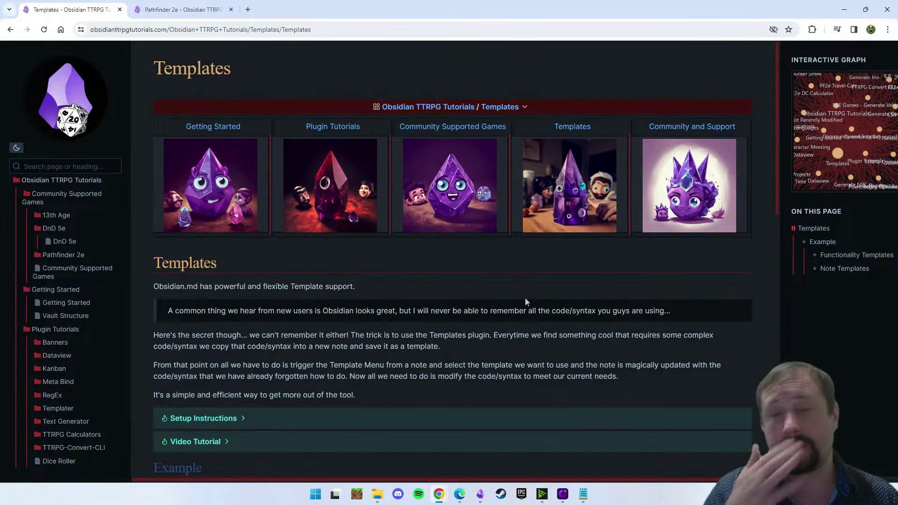
Step: Open the Community and Support page and highlight the Obsidian TTRPG Community Discord heading
left_click(676, 129)
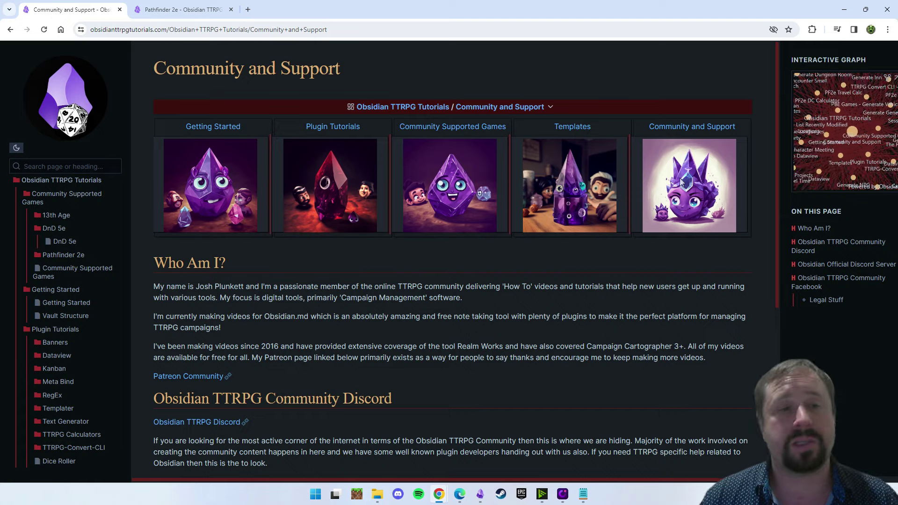
scroll(493, 267, "down", 5)
triple_click(455, 169)
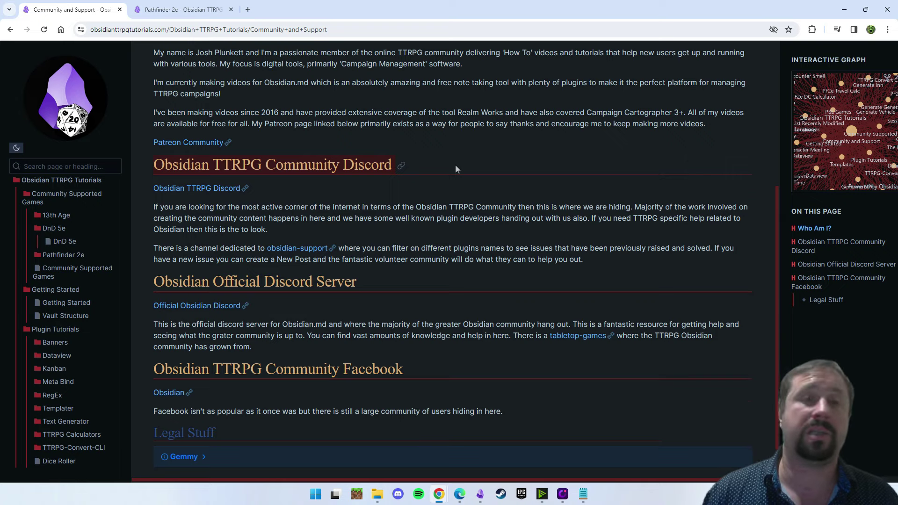
scroll(455, 165, "up", 3)
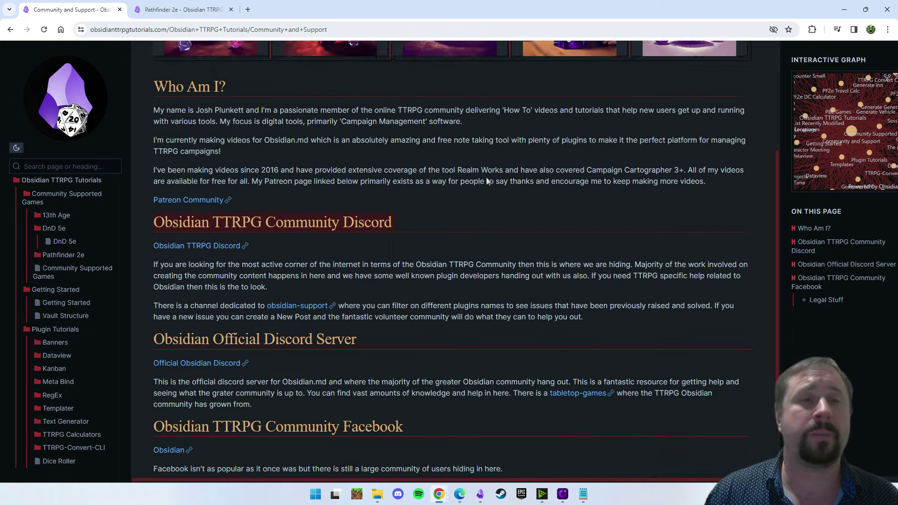